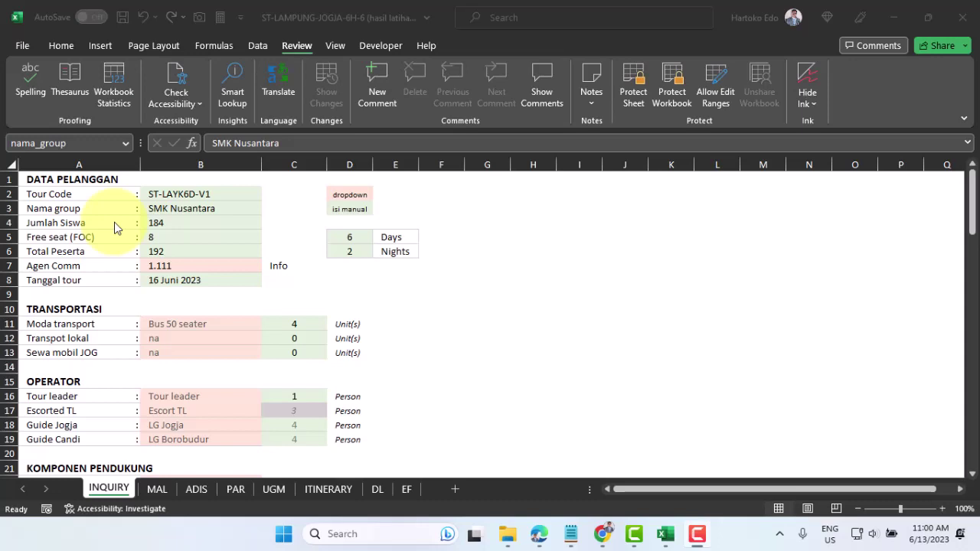
- Enter 150000 for Souvenier Guru and 500000 for SM Pembimbing spending money on the INQUIRY sheet
click(178, 194)
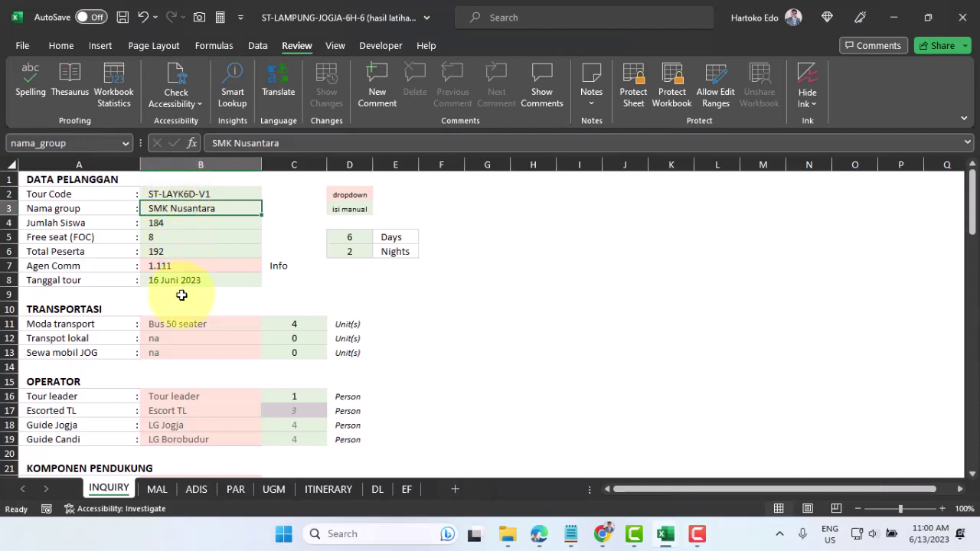
scroll(182, 295, down, 7)
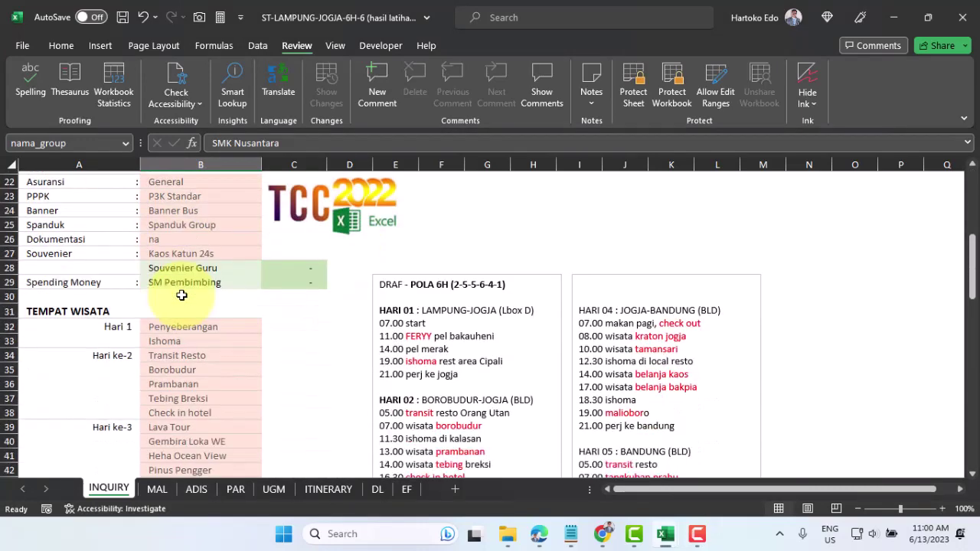
click(293, 268)
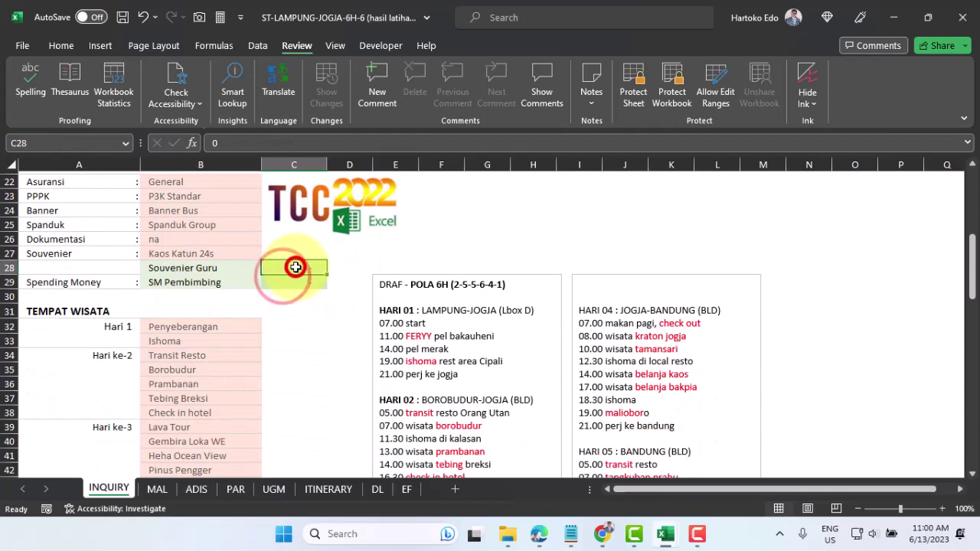
text(150000)
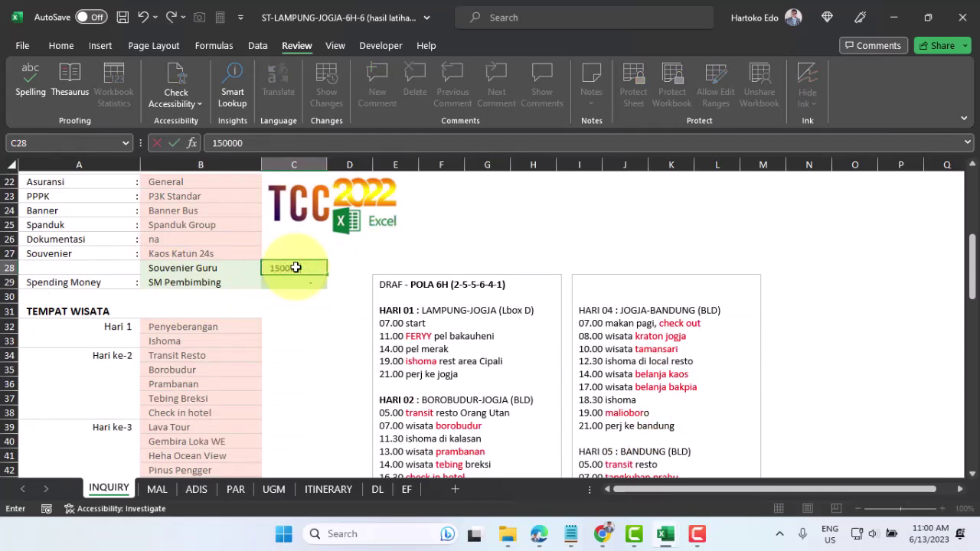
key(Return)
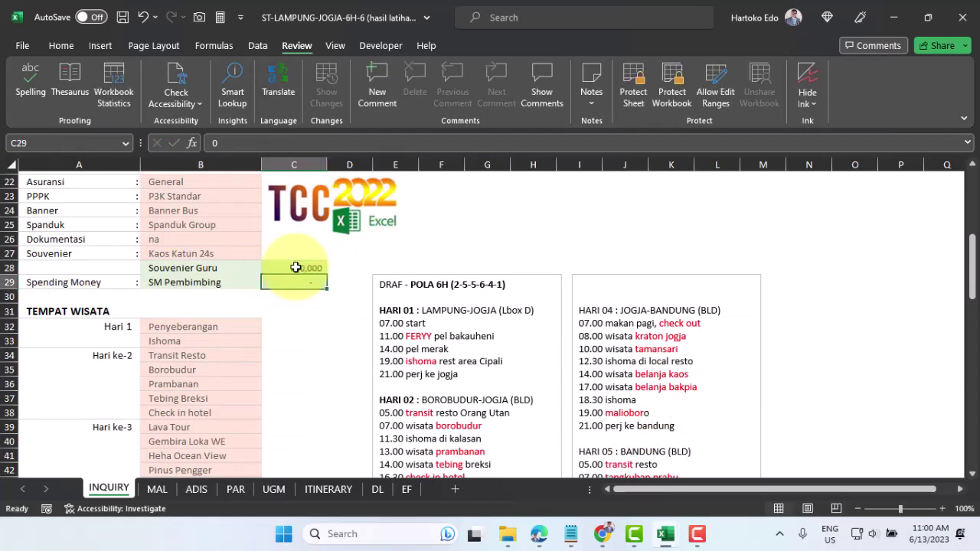
text(500000)
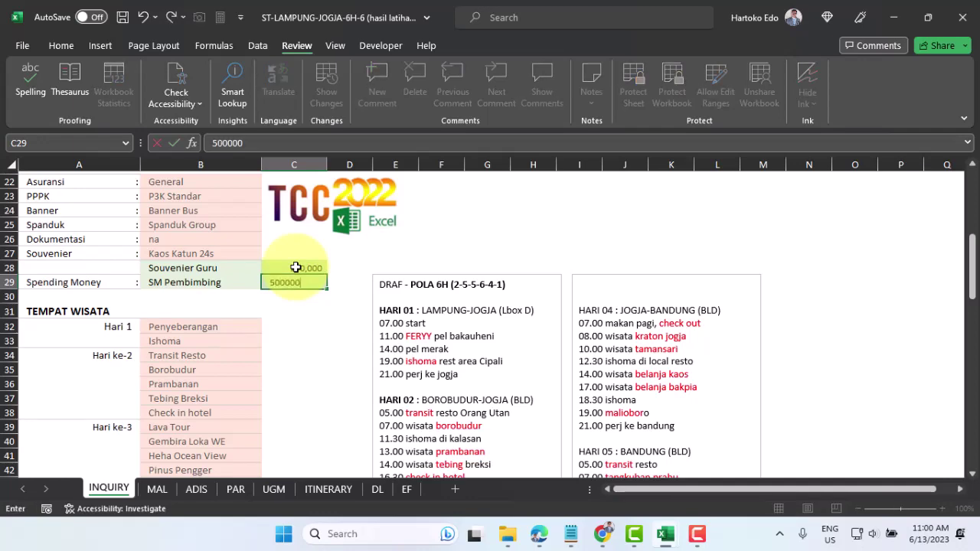
key(Return)
- Look at the empty H3 Breakfast cell on the INQUIRY sheet and check which rate construction cells on the MAL sheet are selectable
scroll(287, 328, down, 14)
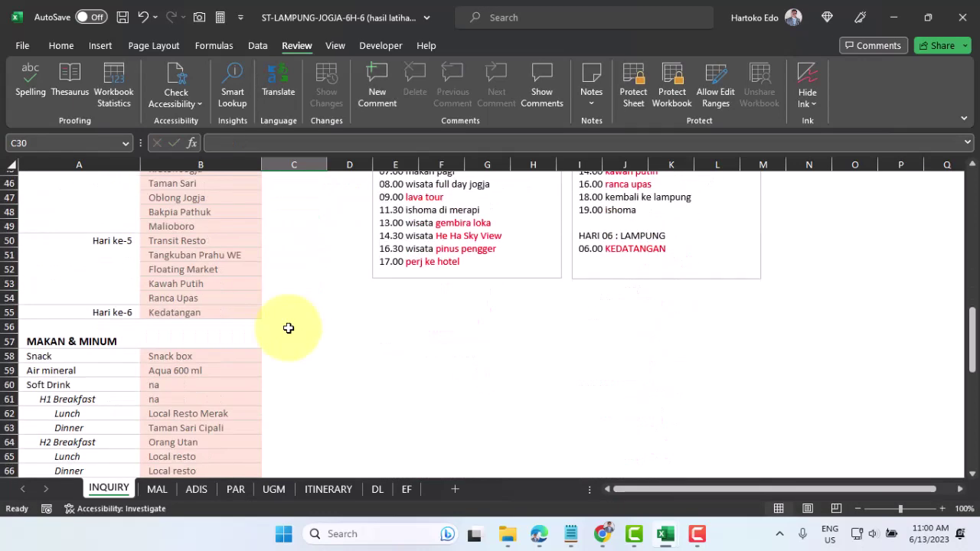
scroll(288, 327, up, 3)
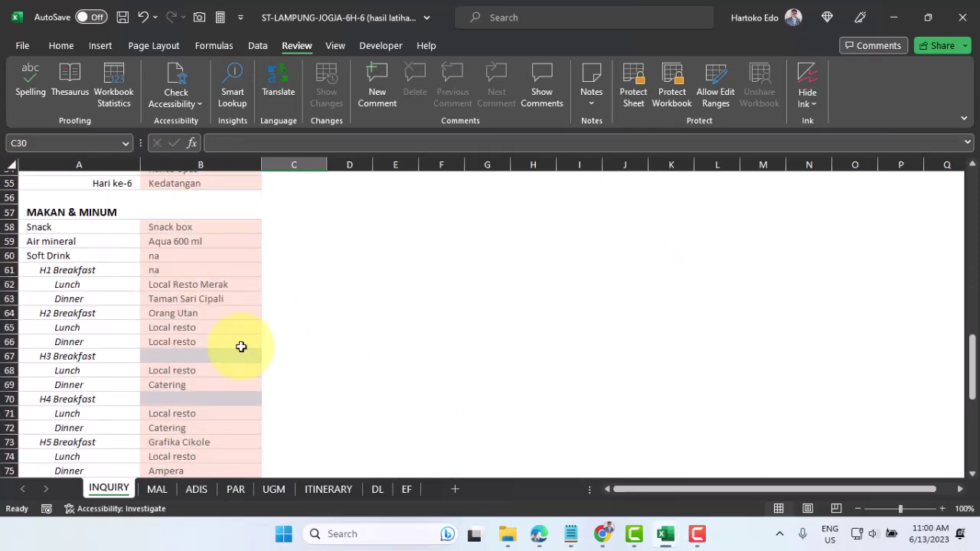
click(157, 360)
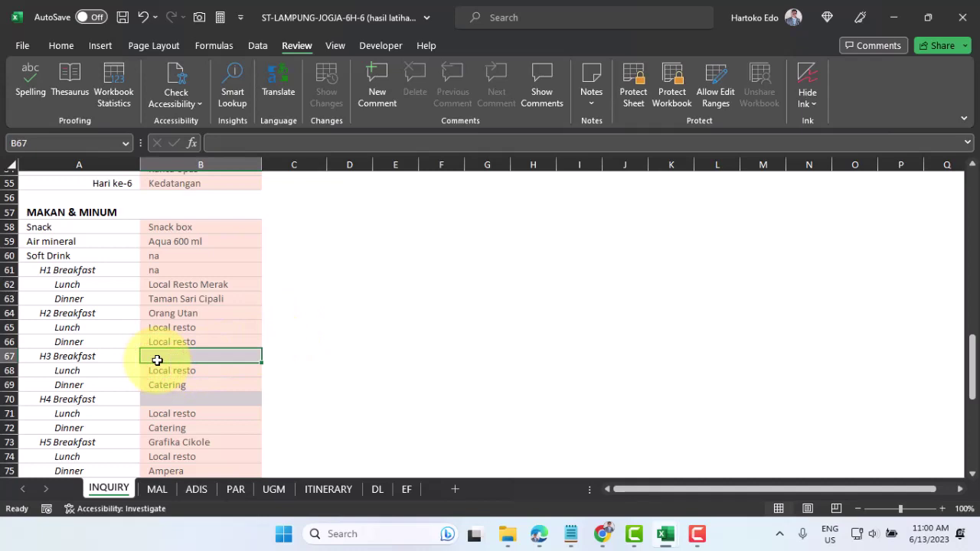
click(157, 488)
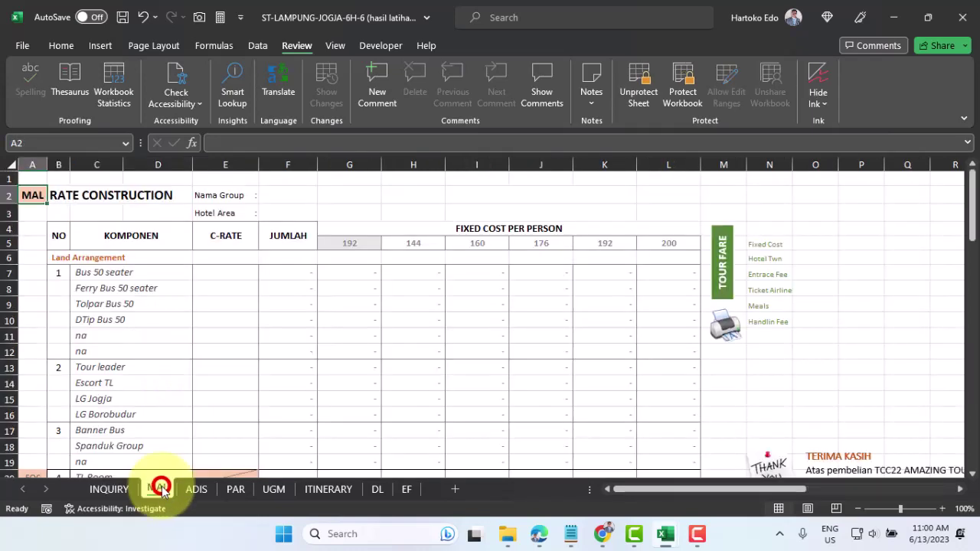
click(116, 277)
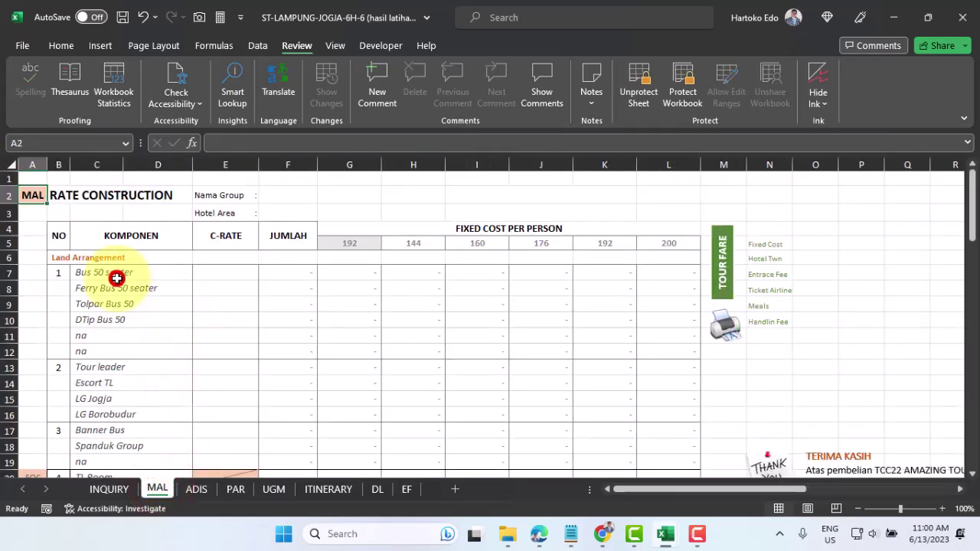
click(35, 198)
drag(225, 267, 225, 339)
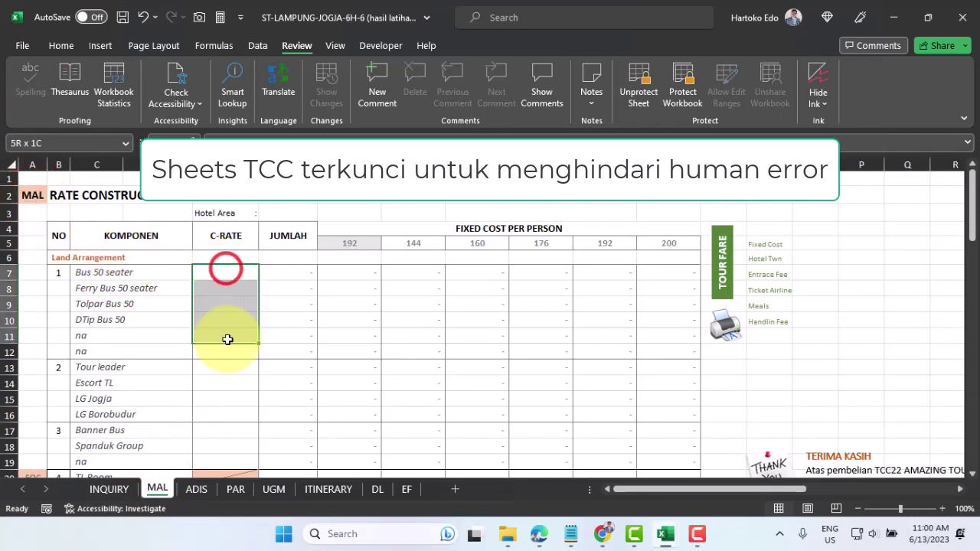
click(99, 289)
click(332, 304)
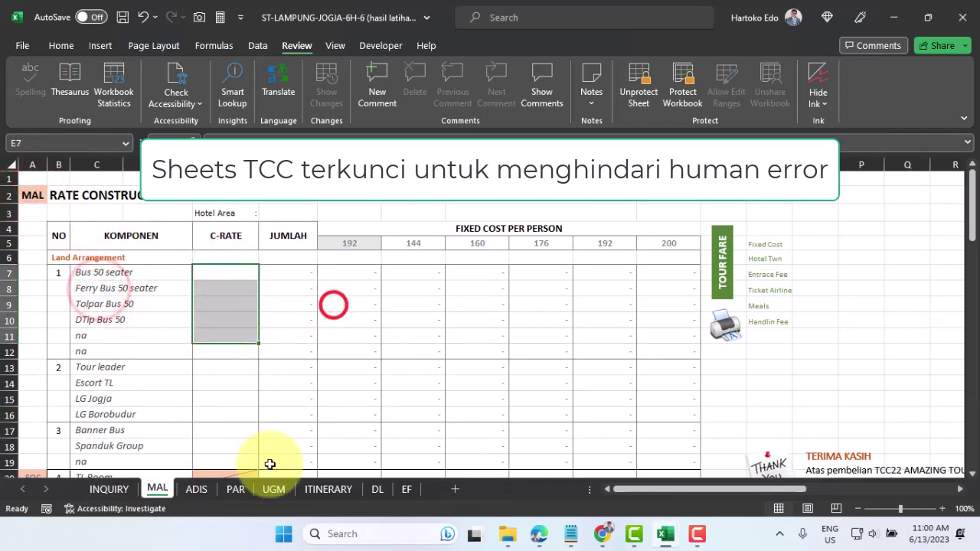
- Check which component, rate and cost cells on the ADIS sheet are locked, and glance at the PAR and UGM sheets
click(196, 488)
click(253, 354)
click(248, 306)
click(308, 300)
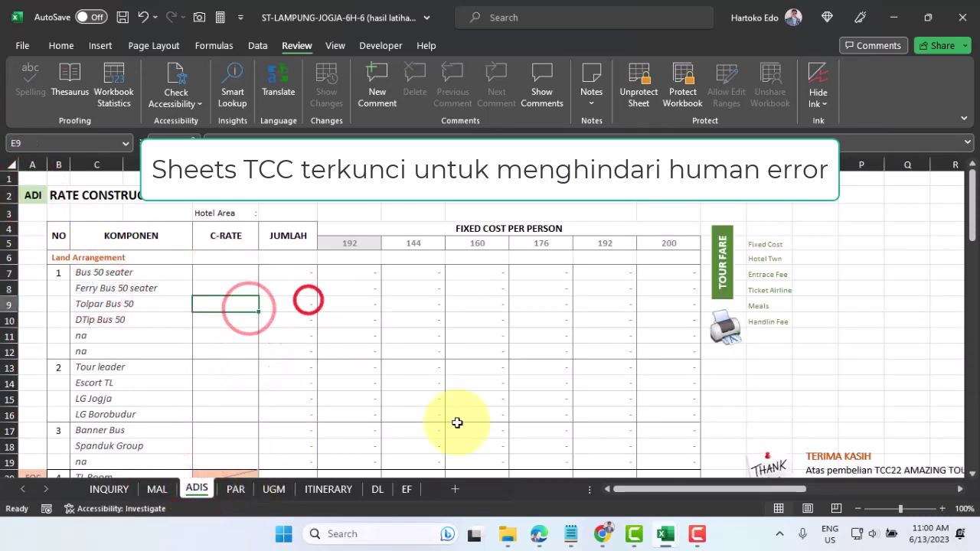
click(618, 369)
click(388, 391)
click(97, 275)
click(102, 301)
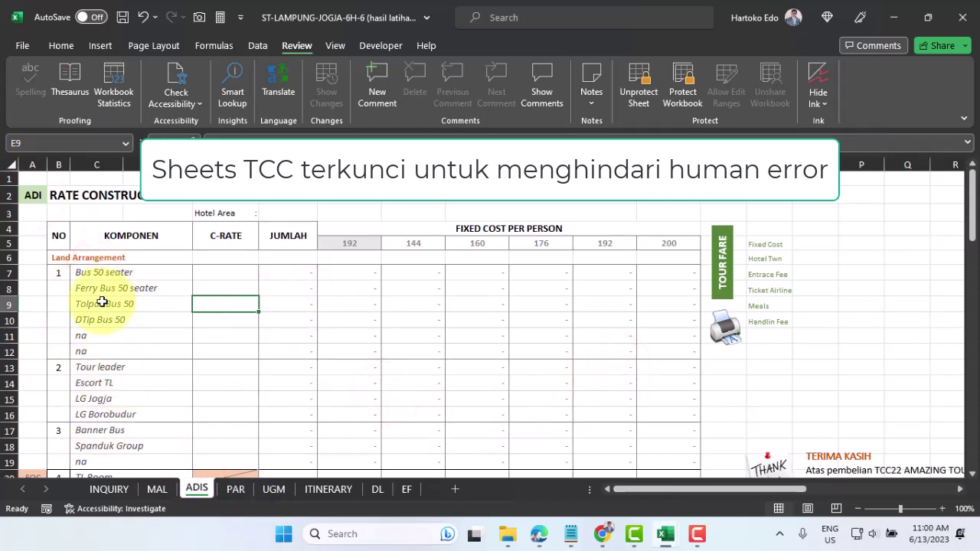
click(75, 340)
click(133, 285)
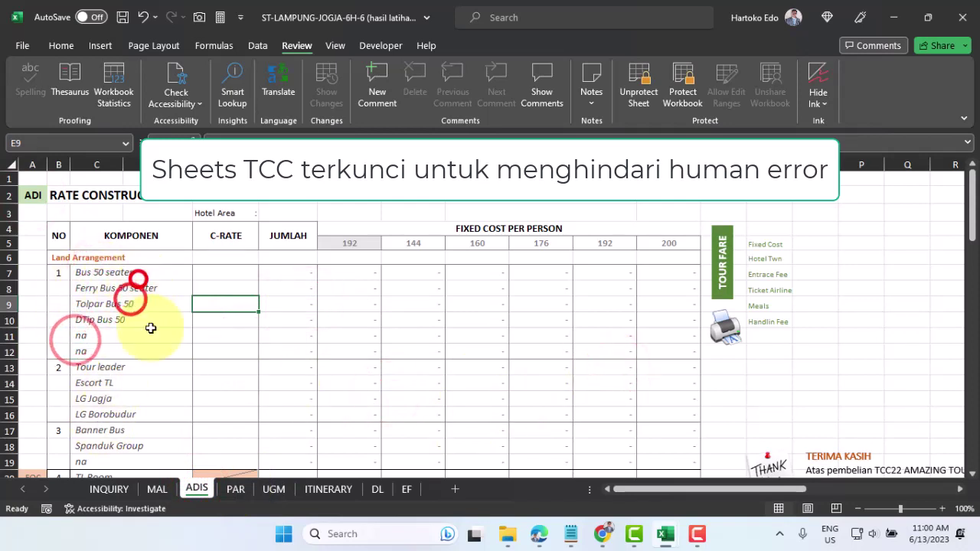
click(235, 487)
click(274, 489)
- Unprotect the MAL, ADIS, PAR and UGM rate construction sheets, and check each of them
click(157, 489)
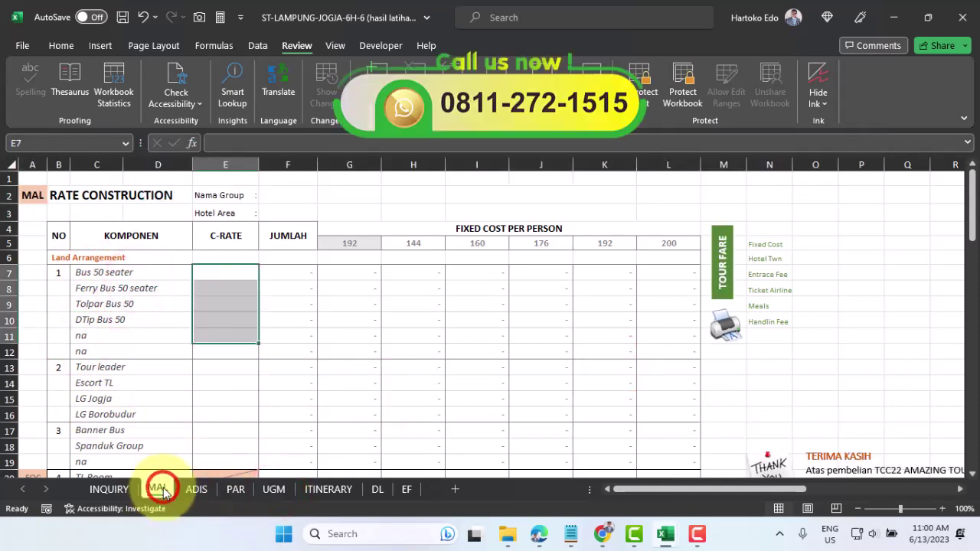
click(31, 195)
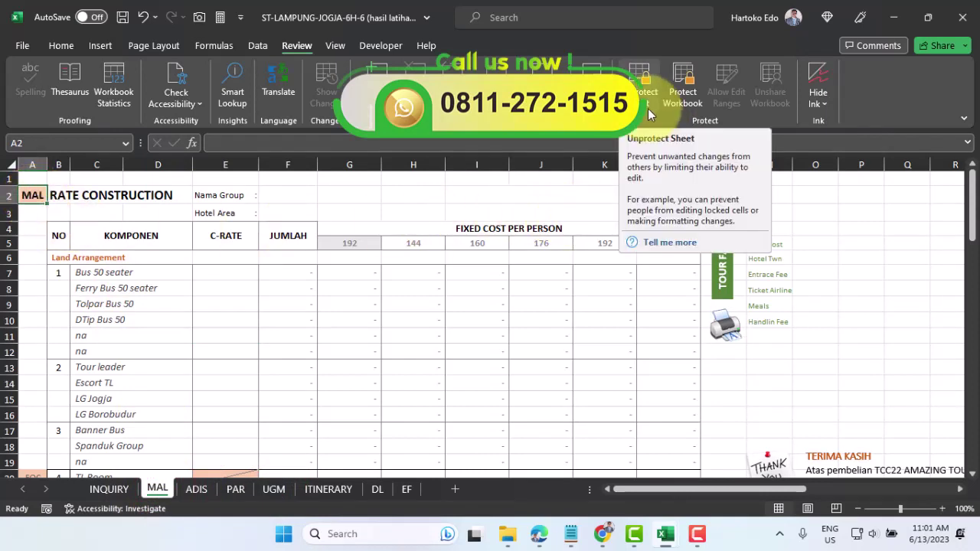
key(ctrl+Page_Down)
key(ctrl+Page_Down)
key(ctrl+Page_Down)
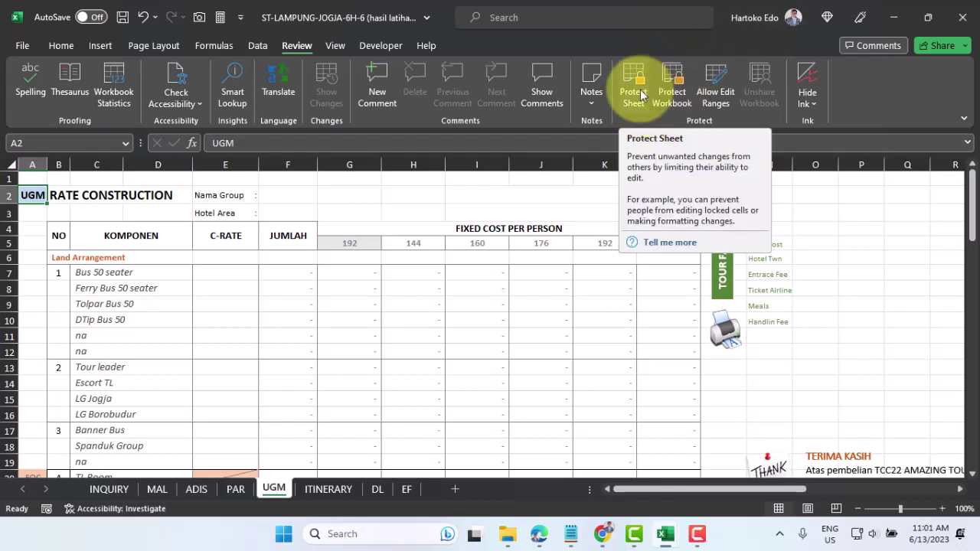
click(237, 494)
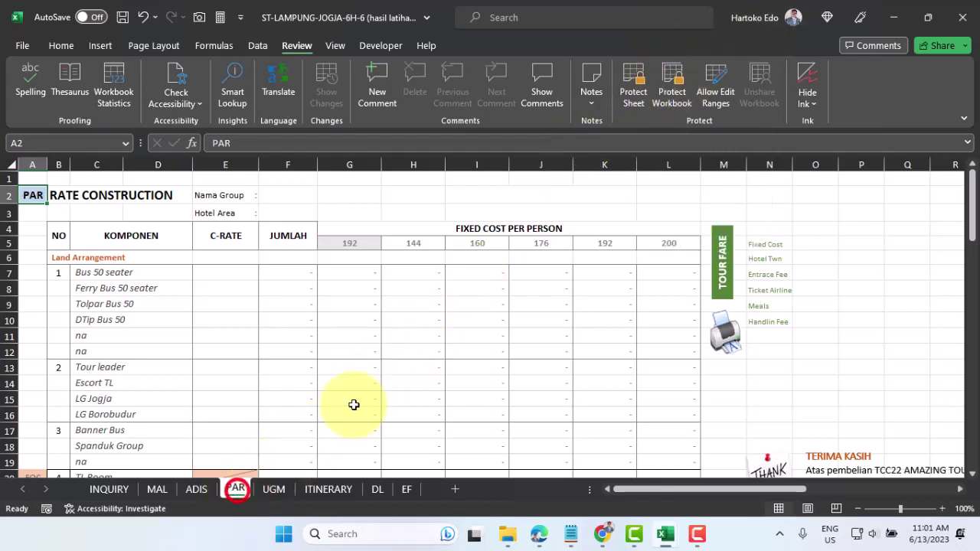
click(196, 490)
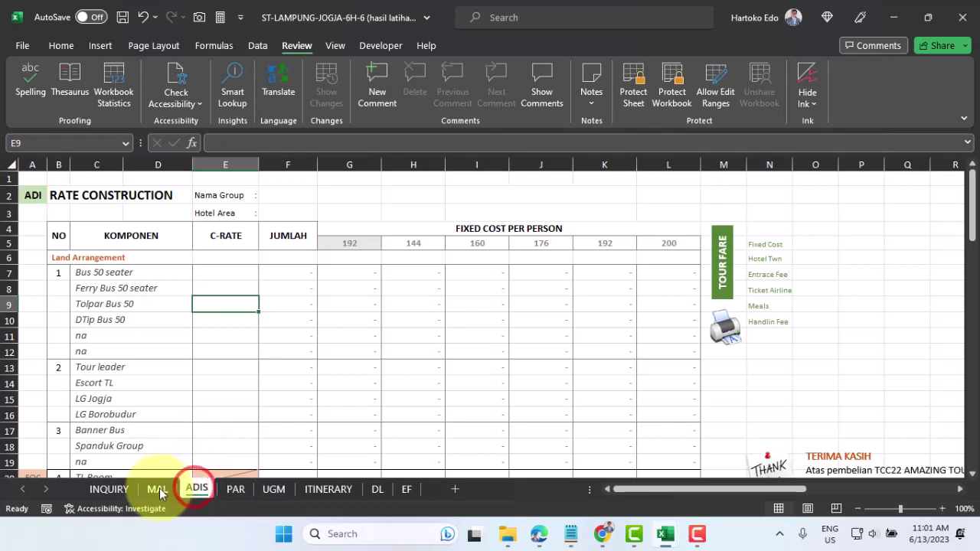
click(157, 489)
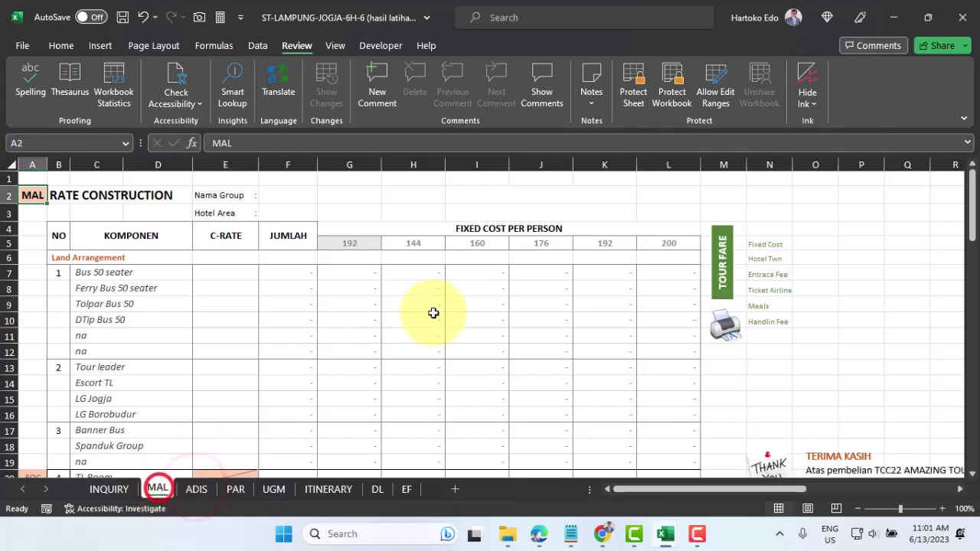
- Link the H3 Breakfast cell on the INQUIRY sheet to the D3 B'fast component on the MAL sheet
click(109, 488)
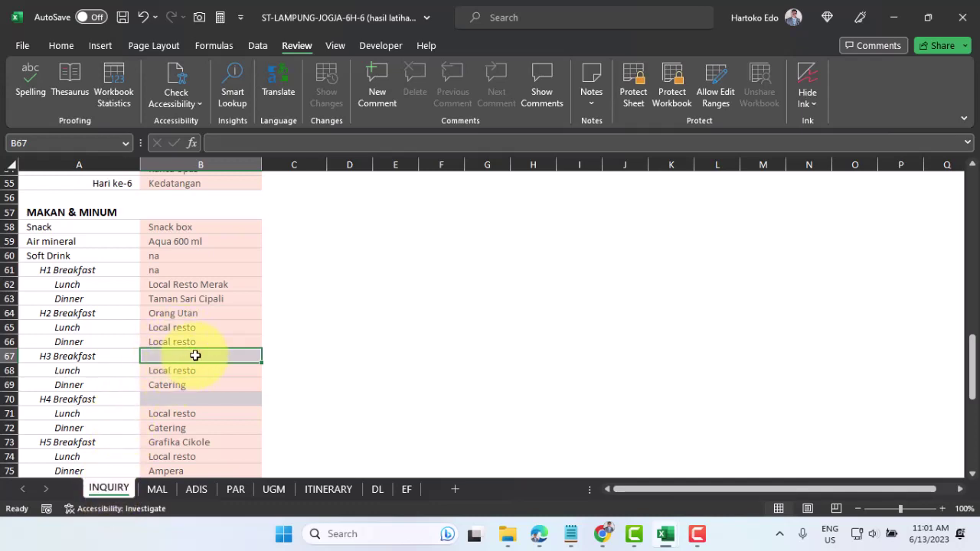
click(181, 355)
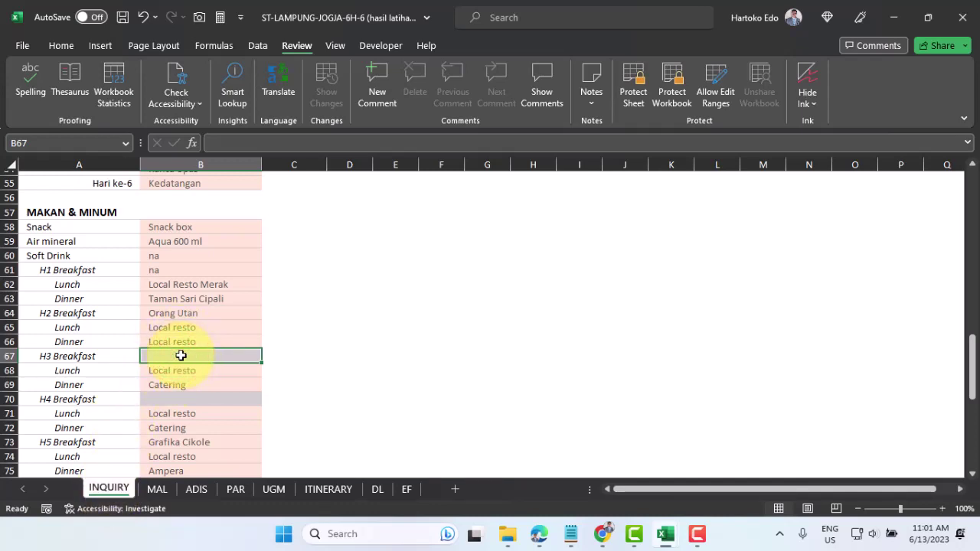
text(=)
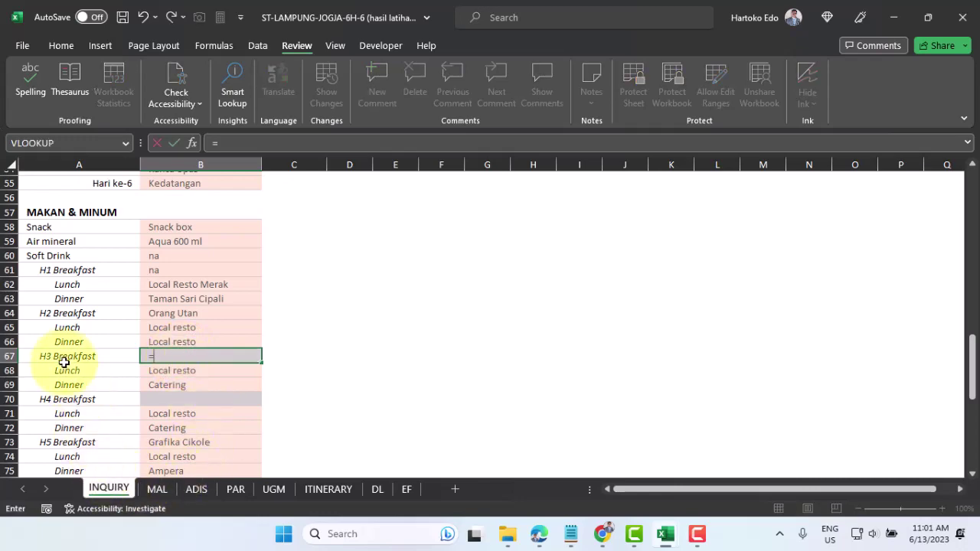
click(157, 488)
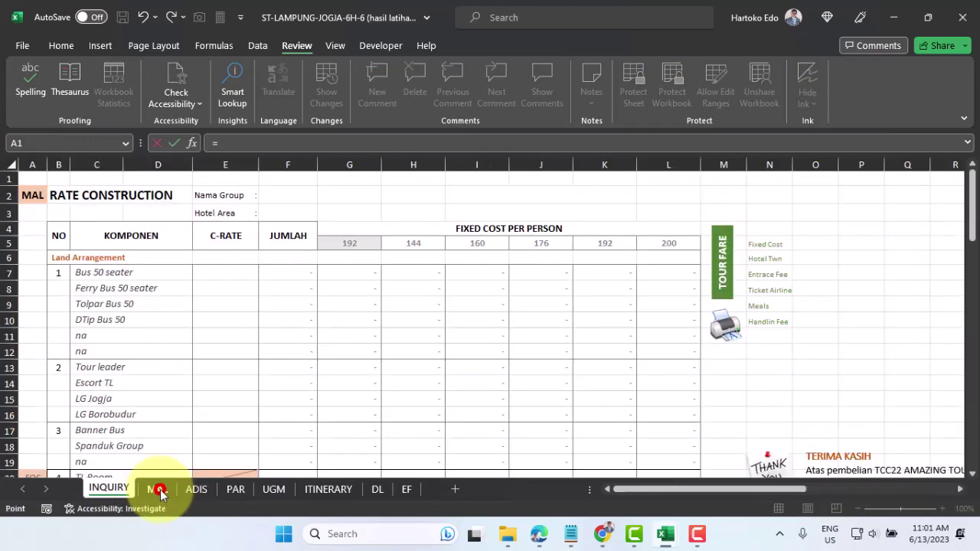
scroll(246, 408, down, 10)
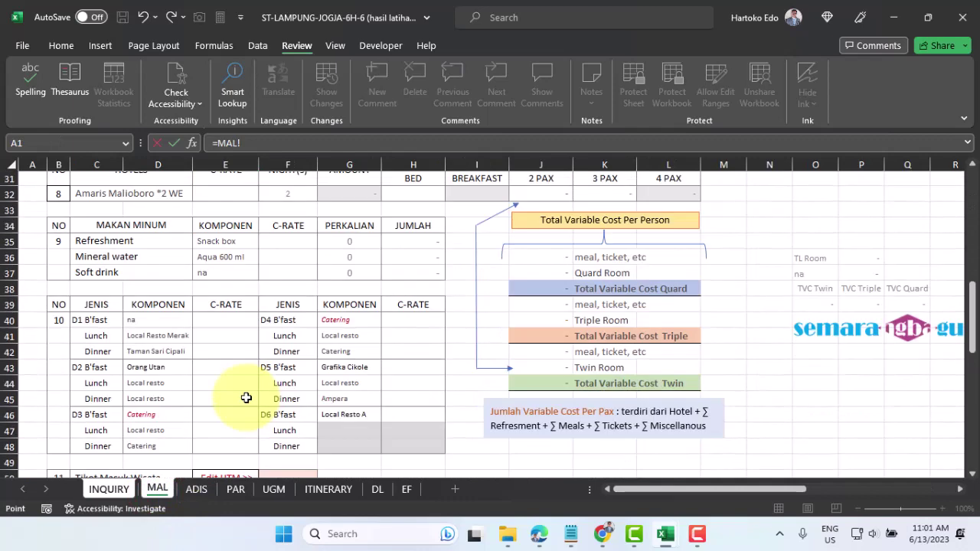
key(Return)
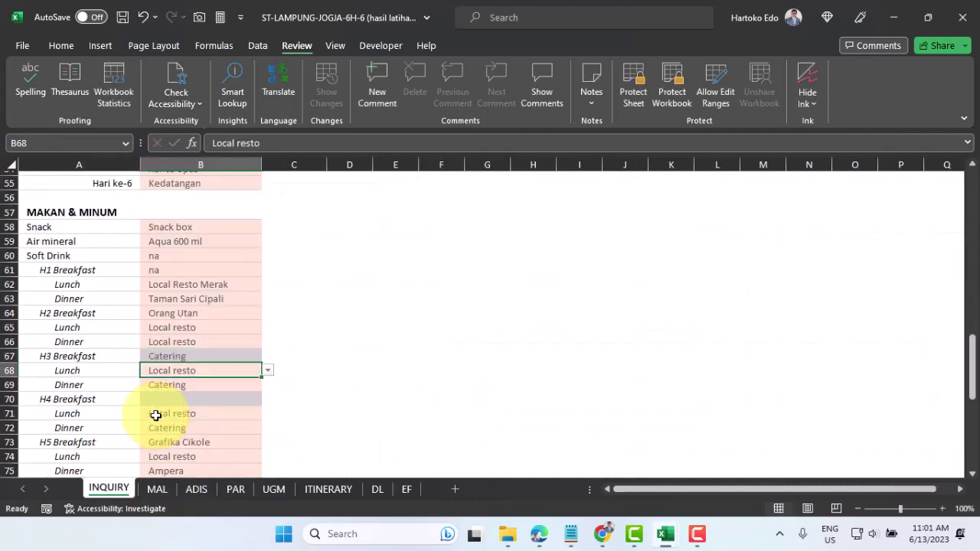
- Link the H4 Breakfast cell on the INQUIRY sheet to the D4 B'fast component on the MAL sheet
click(173, 399)
text(=)
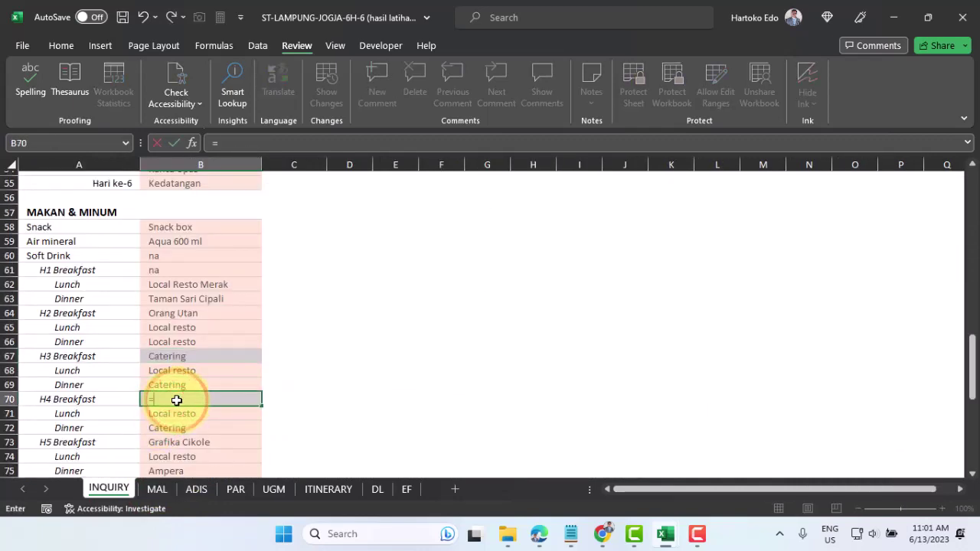
click(156, 490)
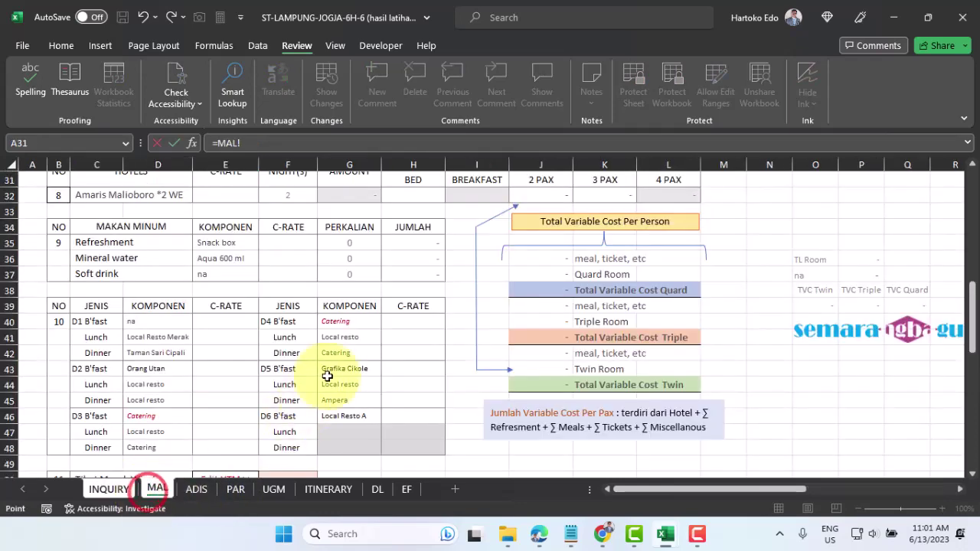
click(340, 322)
key(Return)
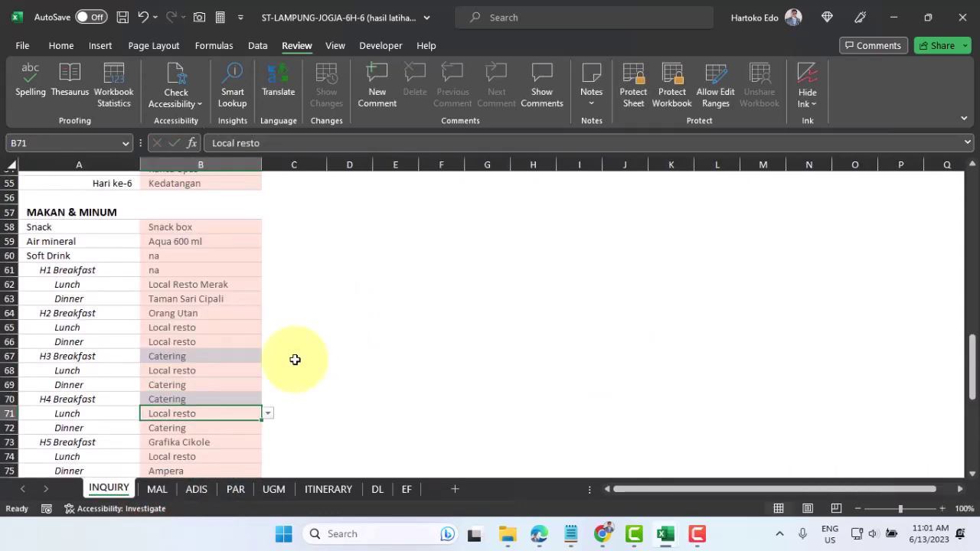
- Review the hotel accommodation, financial and tour fare per pax sections of the INQUIRY sheet
scroll(212, 412, down, 4)
scroll(213, 413, down, 4)
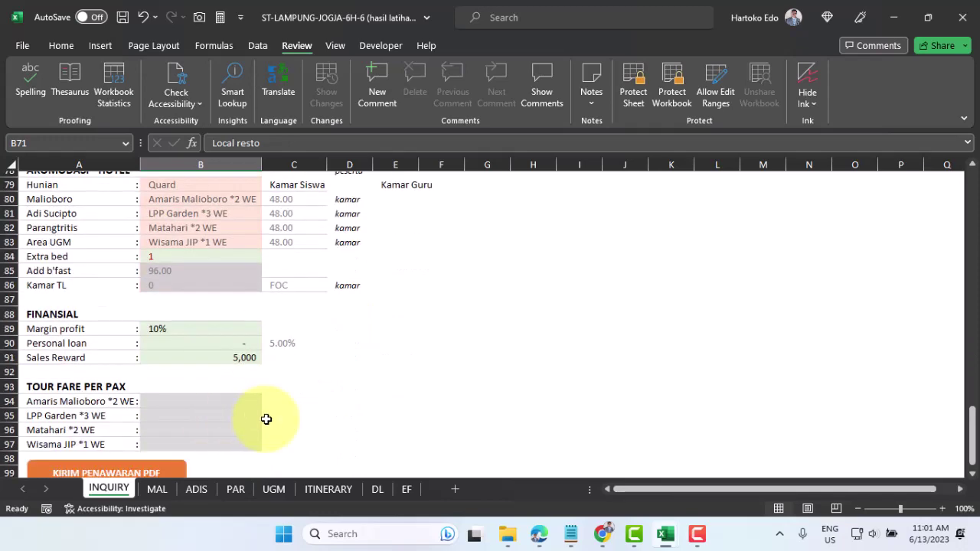
scroll(238, 359, down, 2)
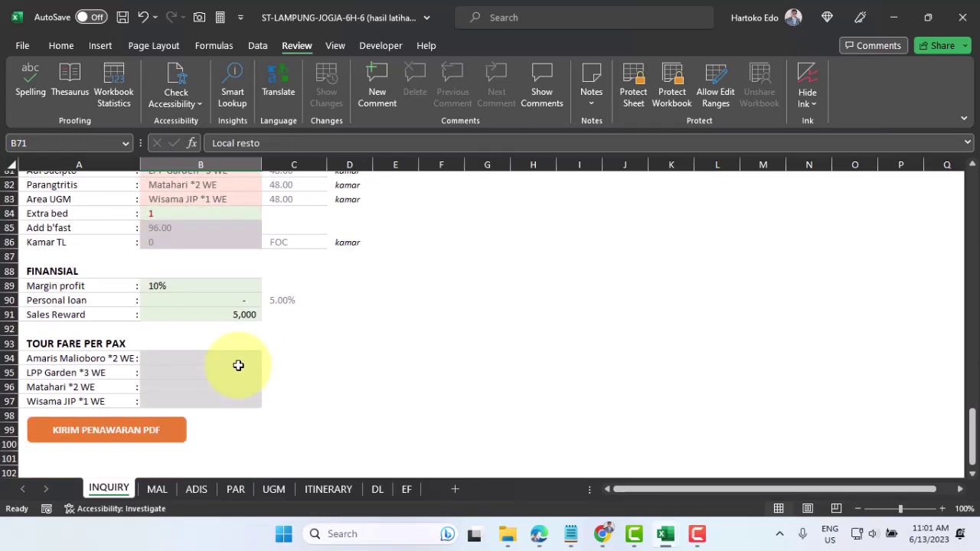
scroll(238, 360, up, 3)
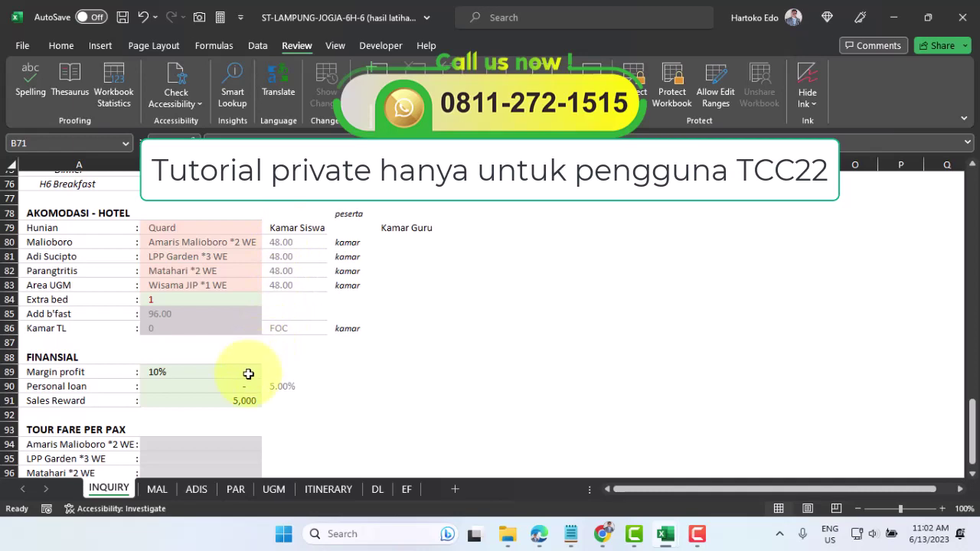
scroll(248, 374, up, 1)
scroll(248, 374, up, 20)
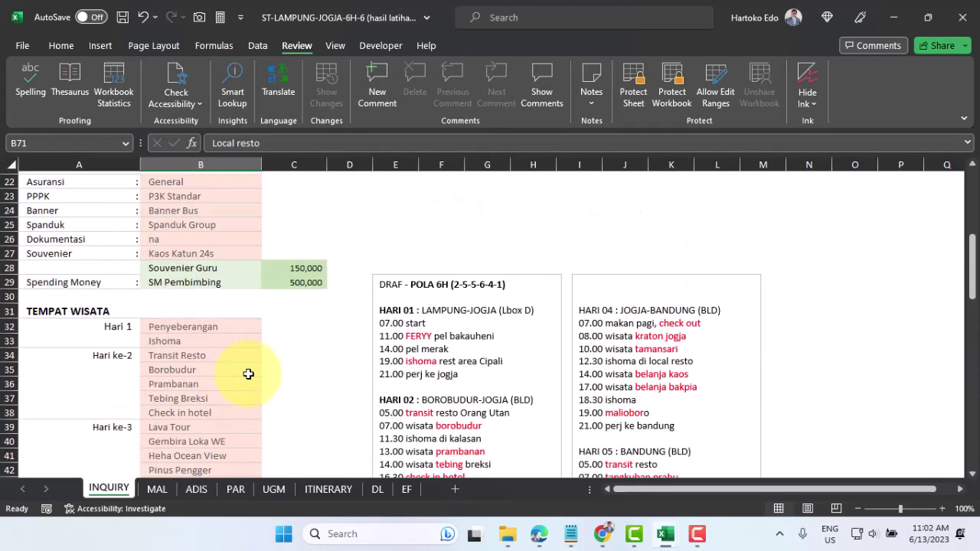
- Examine the C-rate column and the total pax cell in the fixed cost header of the MAL sheet
scroll(248, 374, up, 3)
click(192, 208)
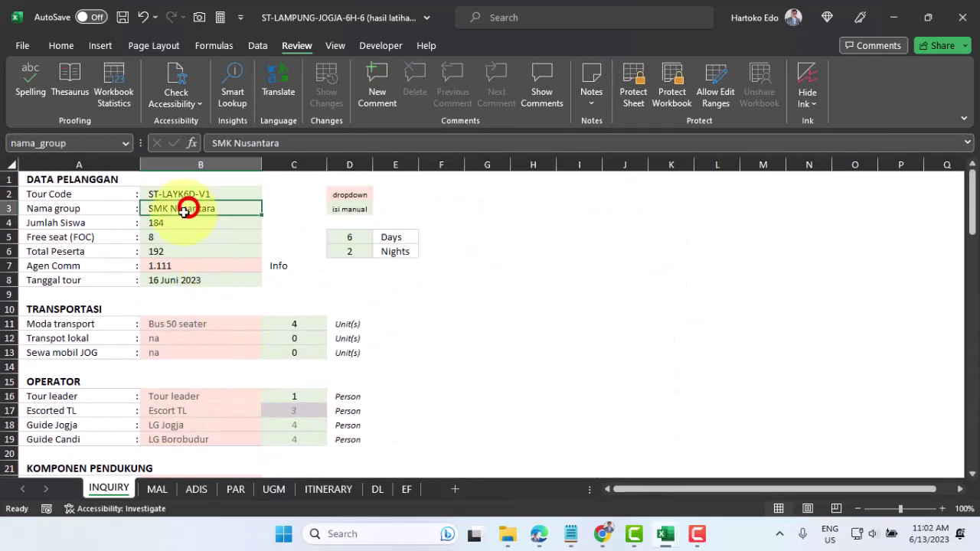
click(158, 493)
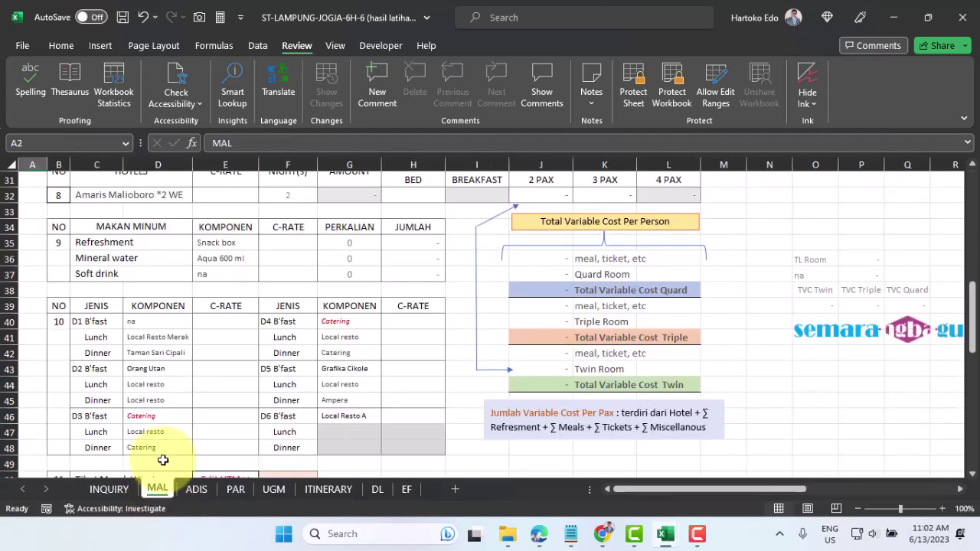
scroll(170, 438, up, 7)
scroll(172, 439, up, 3)
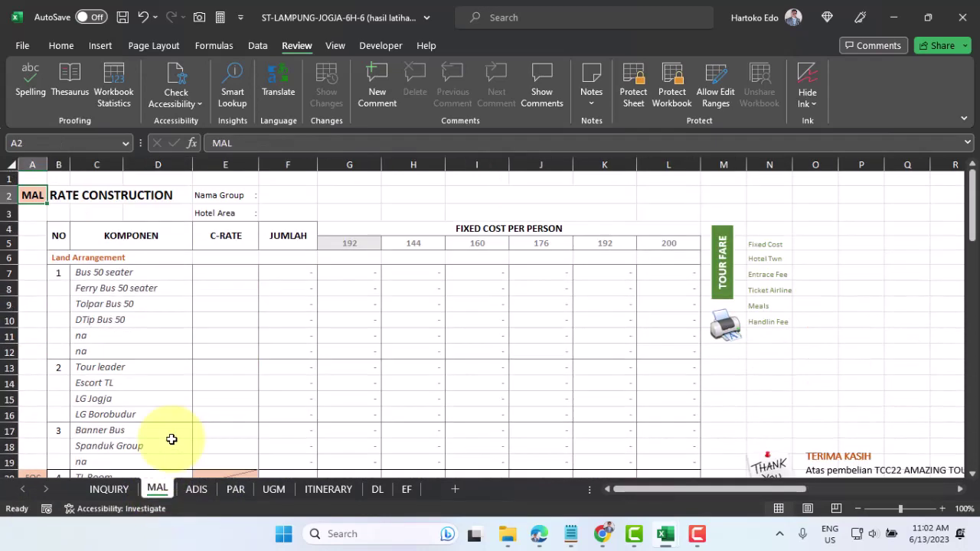
click(221, 272)
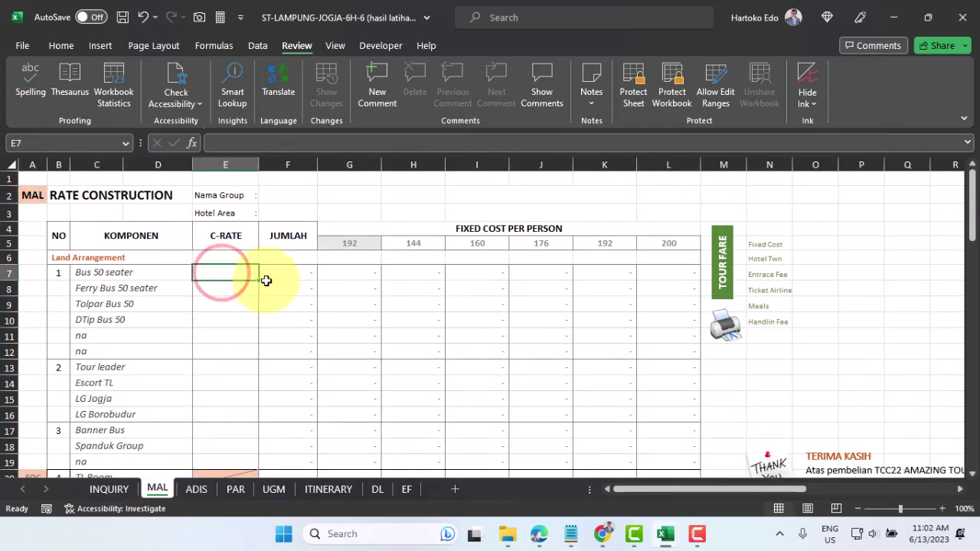
click(351, 243)
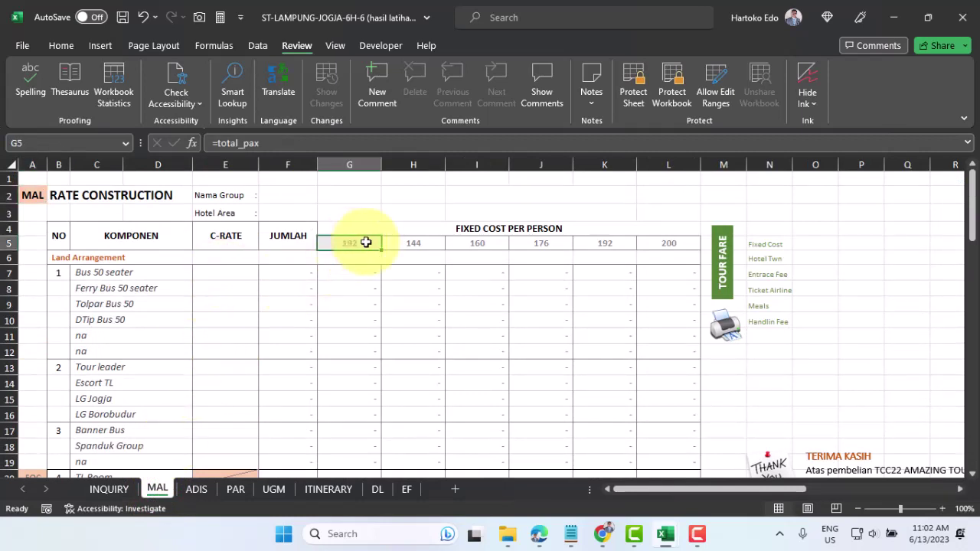
- Set Jumlah Siswa to 168 and Free seat (FOC) to 12 on the INQUIRY sheet
click(111, 489)
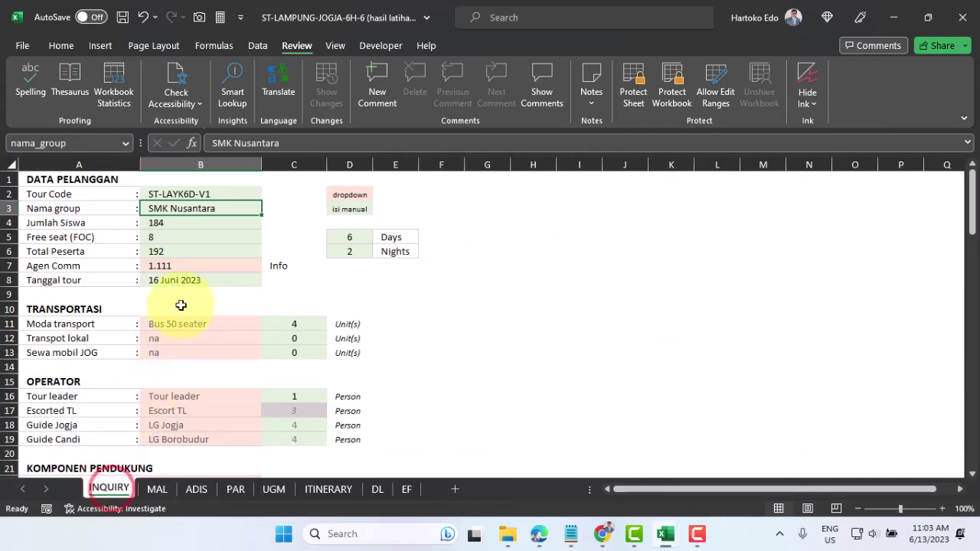
click(170, 223)
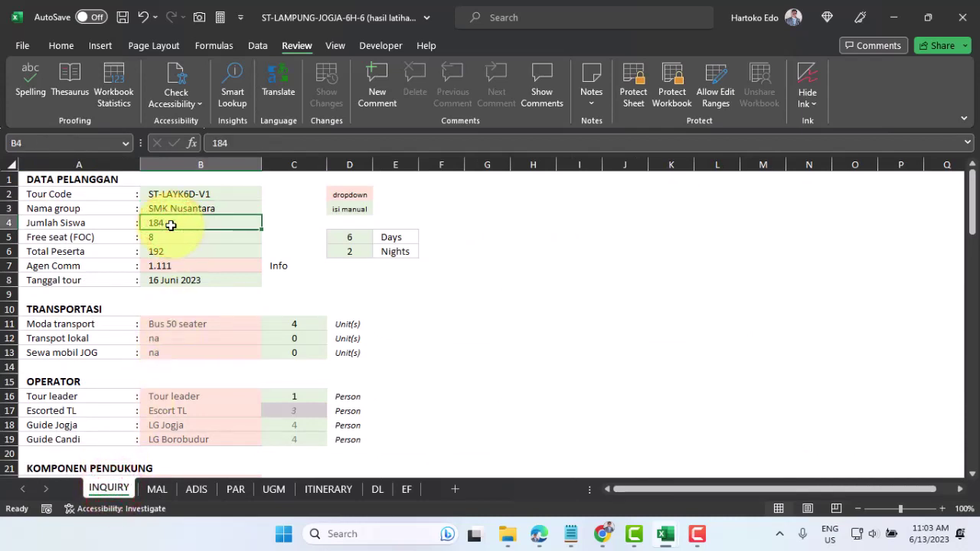
text(16)
key(Return)
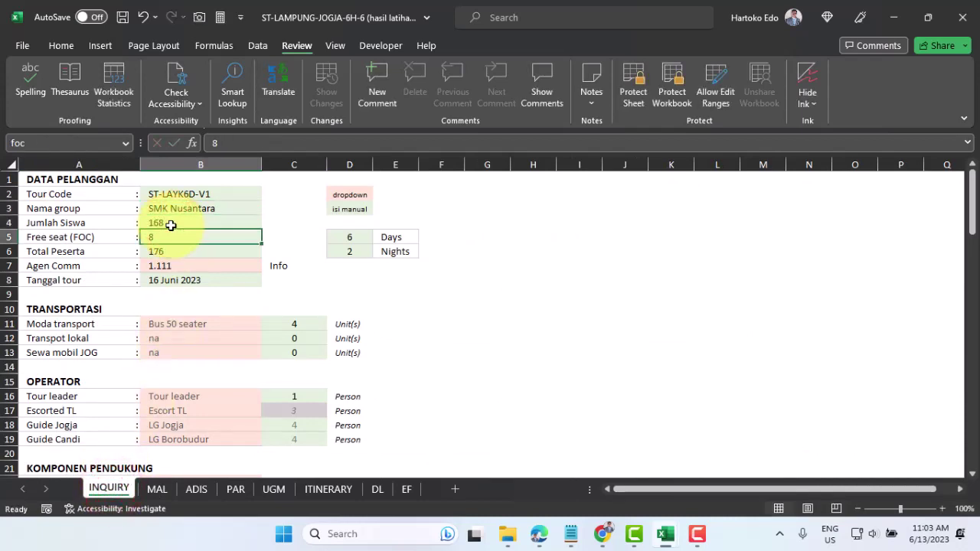
text(12)
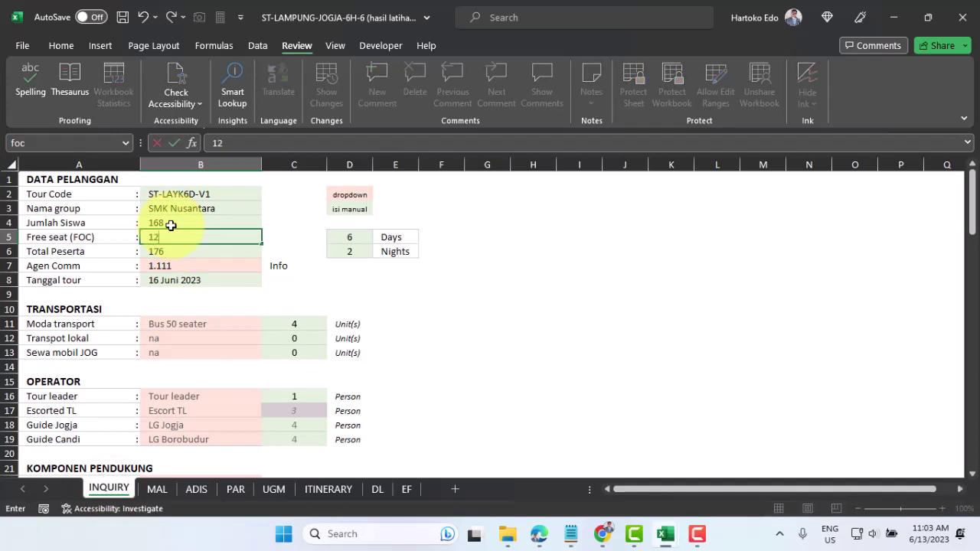
key(Return)
click(167, 252)
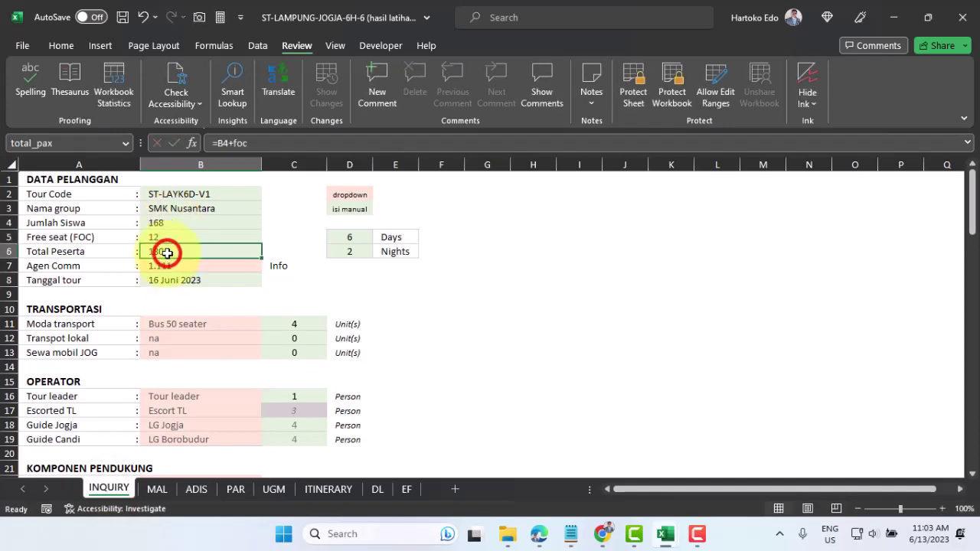
- Inspect the first pax tiers of the Fixed Cost Per Person header on the MAL sheet
click(157, 488)
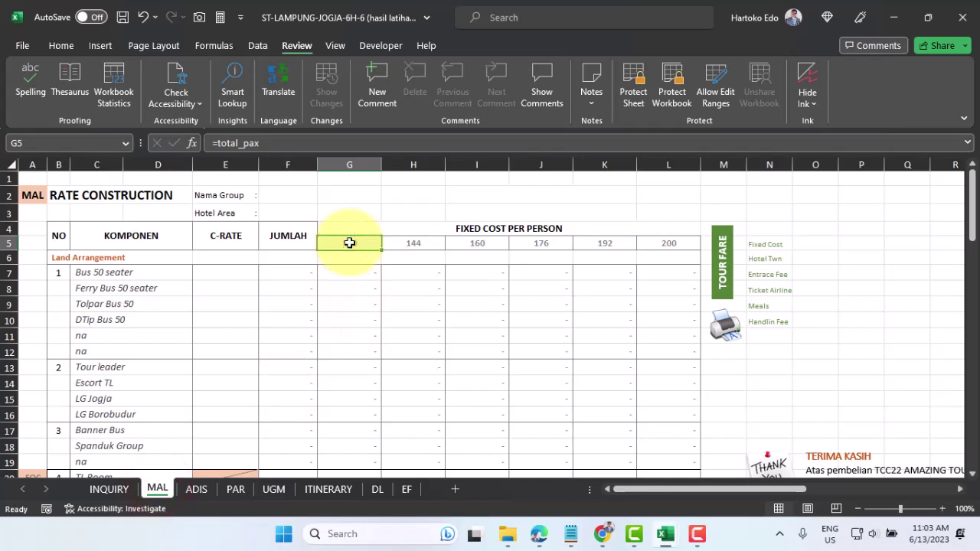
click(421, 243)
click(476, 243)
click(541, 242)
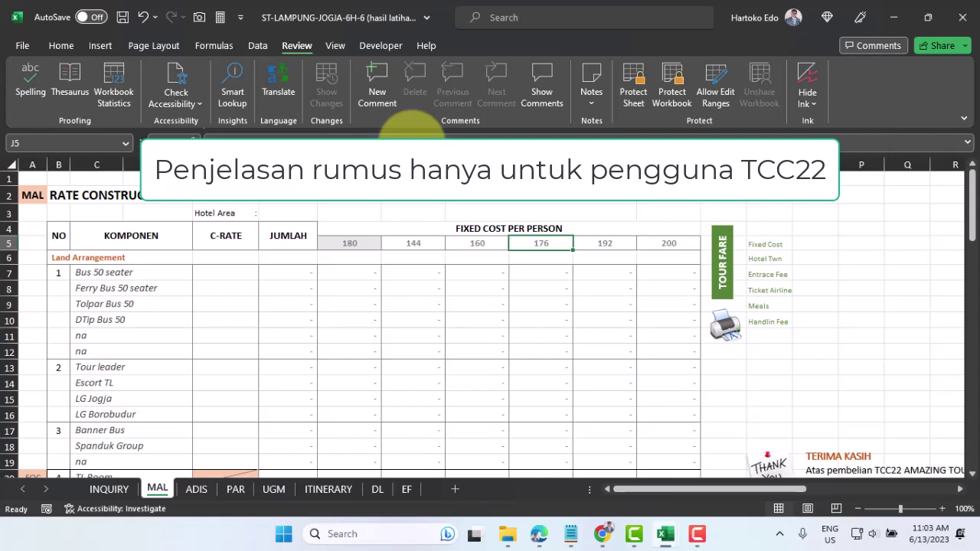
- Set the Moda transport quantity to 5 units on the INQUIRY sheet
click(109, 488)
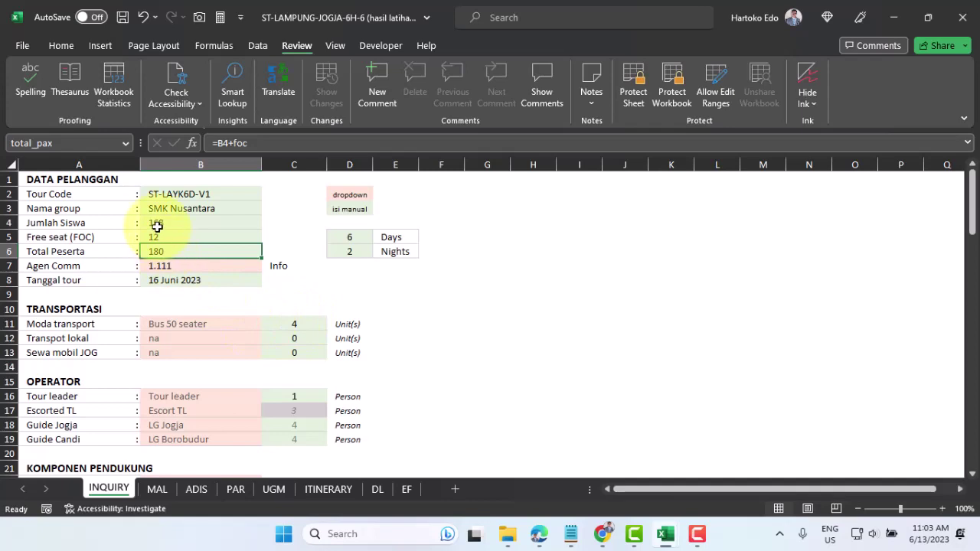
click(300, 323)
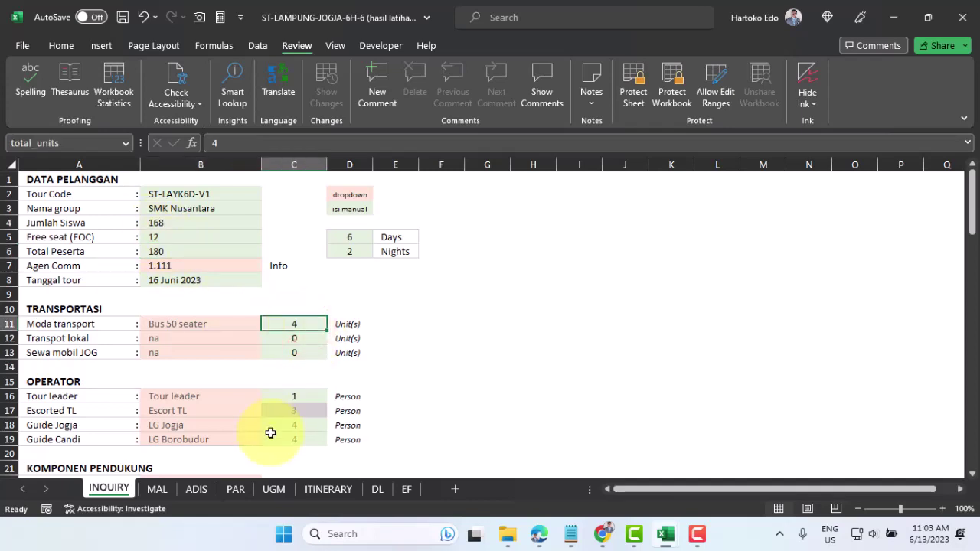
text(5)
click(156, 490)
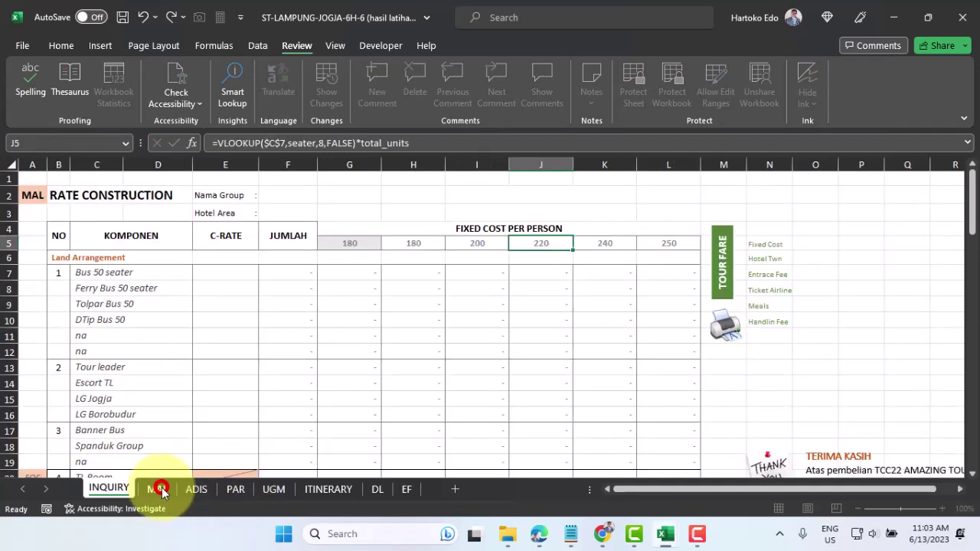
- Check the VLOOKUP formulas of all pax tiers in H5 to L5 on the MAL sheet
click(416, 244)
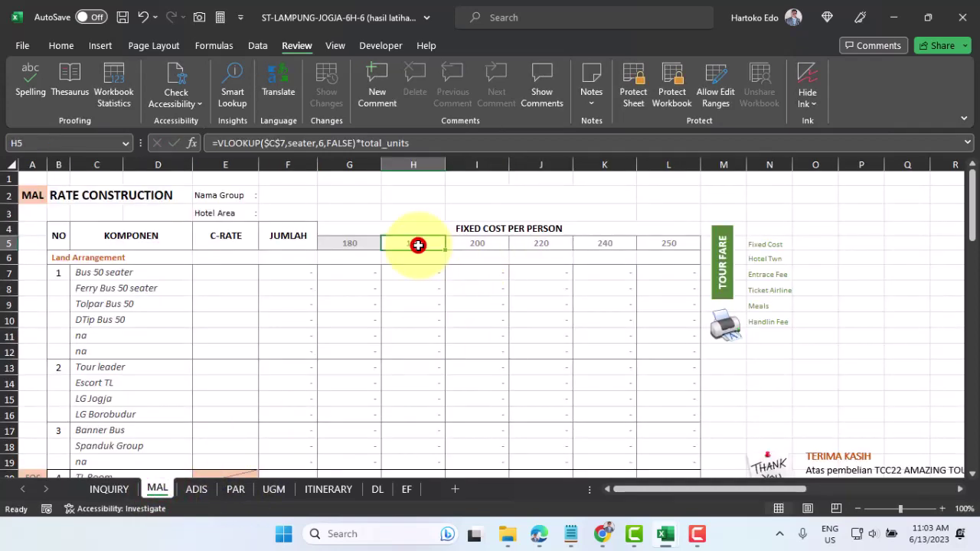
click(468, 244)
click(539, 242)
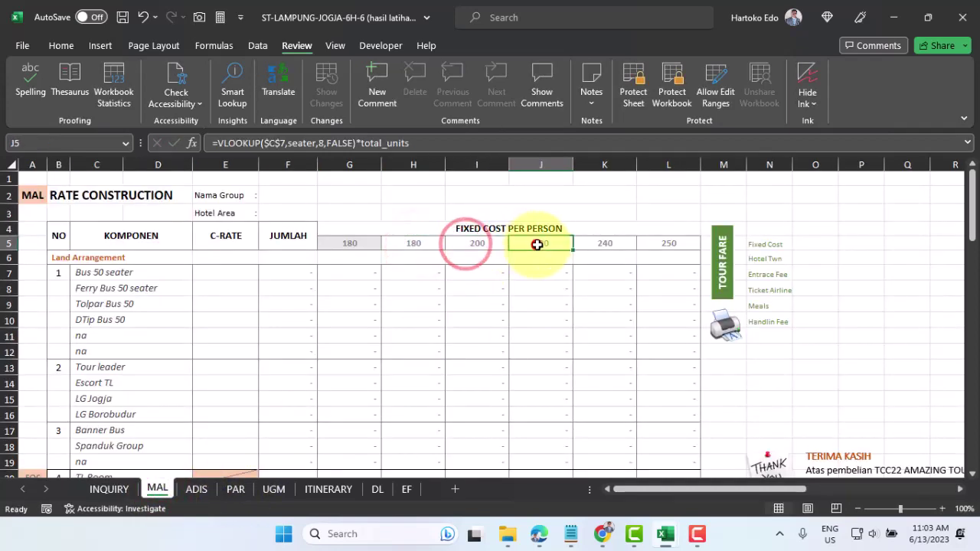
click(603, 242)
click(664, 243)
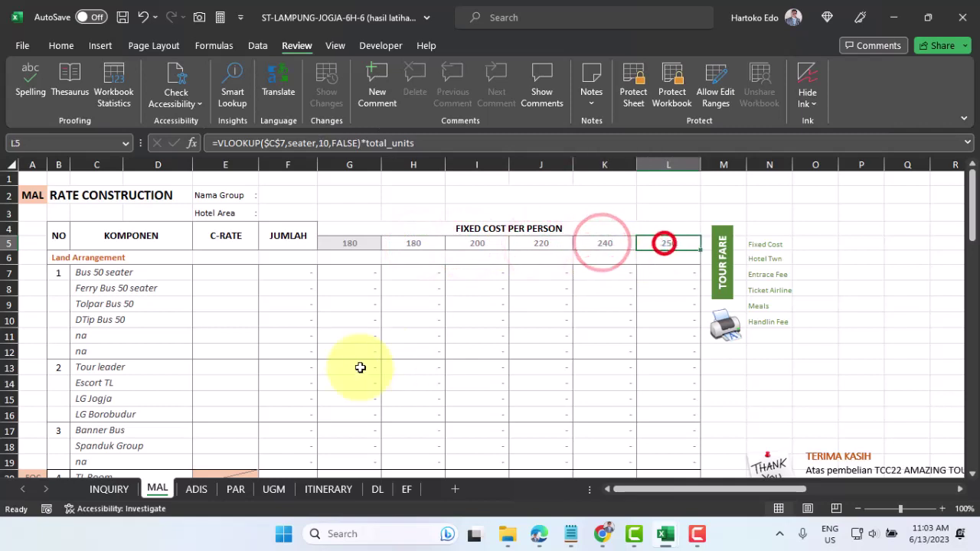
- Set the Moda transport quantity to 1 unit on the INQUIRY sheet
click(108, 489)
click(290, 324)
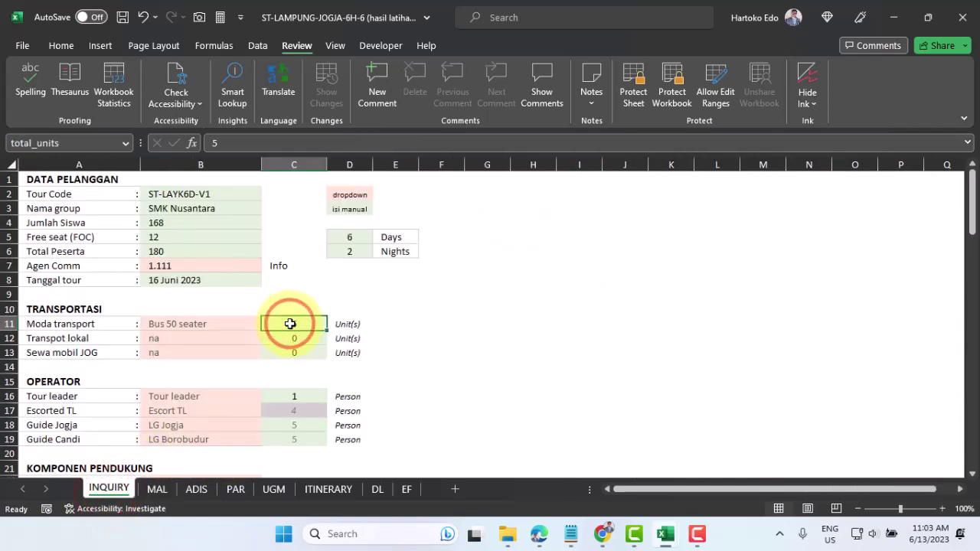
text(1)
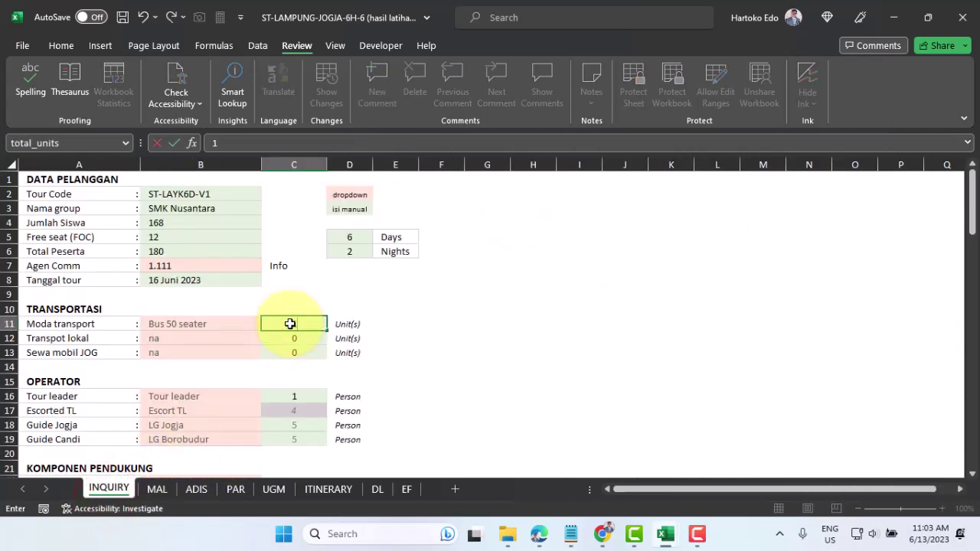
- Set Jumlah Siswa to 42 and Free seat (FOC) to 4 in the customer data
click(157, 222)
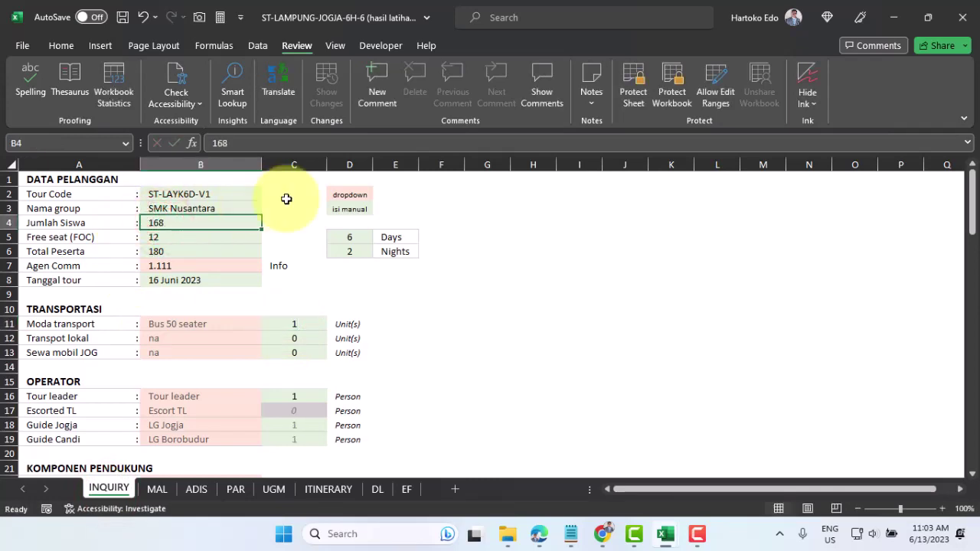
text(42)
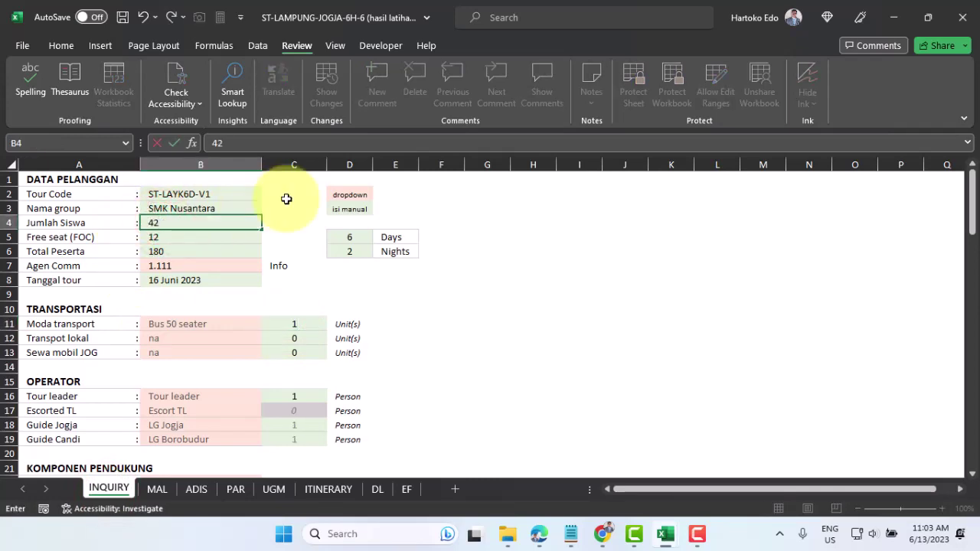
click(164, 240)
text(4)
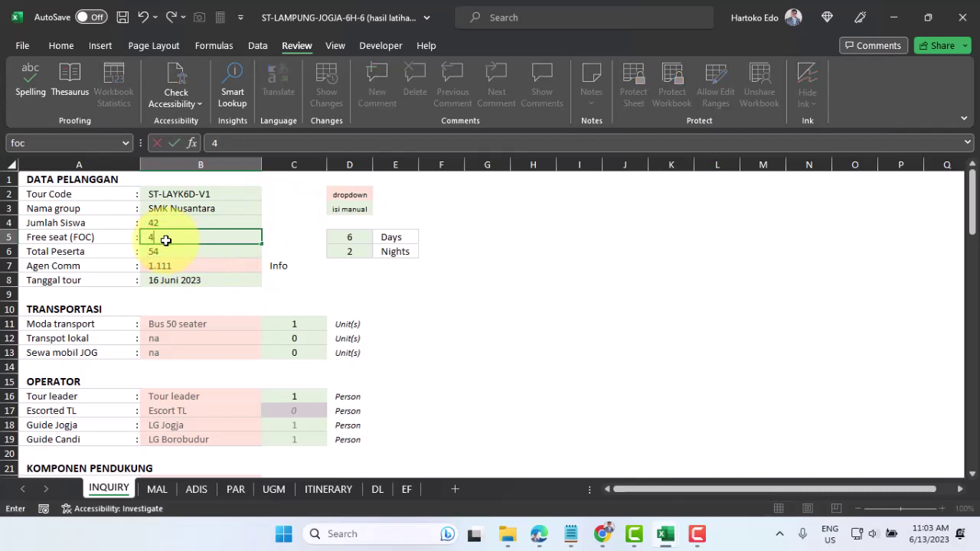
key(Return)
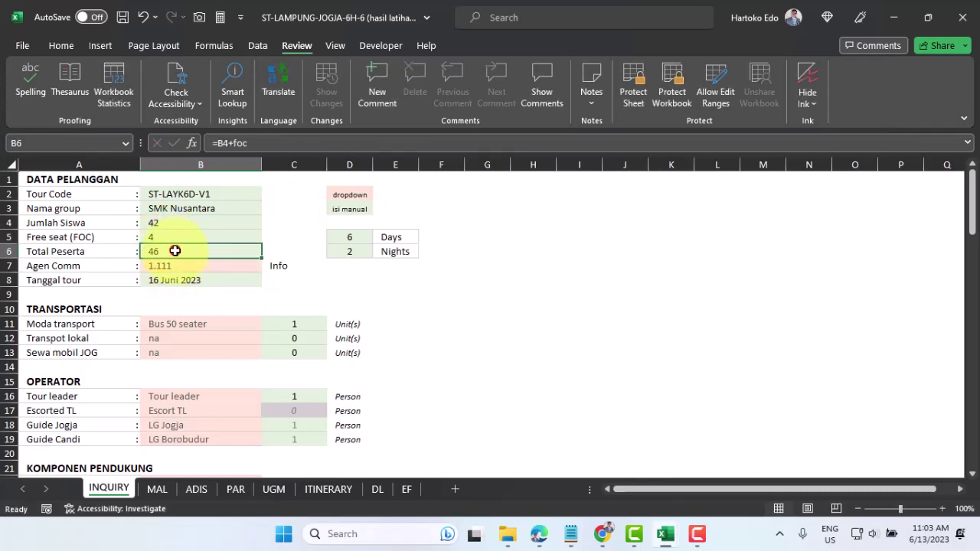
click(174, 250)
- Compare the total pax cell with the pax tiers in G5 to L5 on the MAL sheet
click(157, 488)
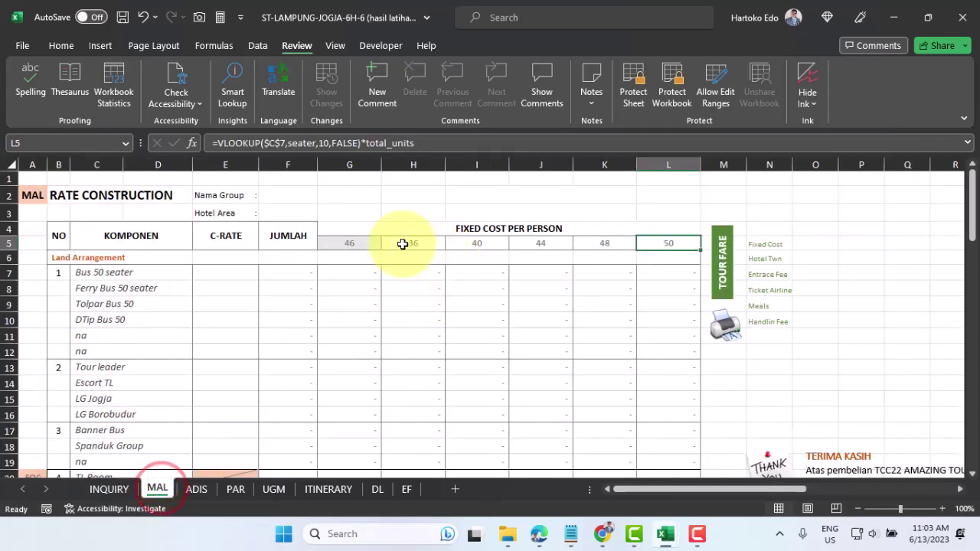
click(354, 244)
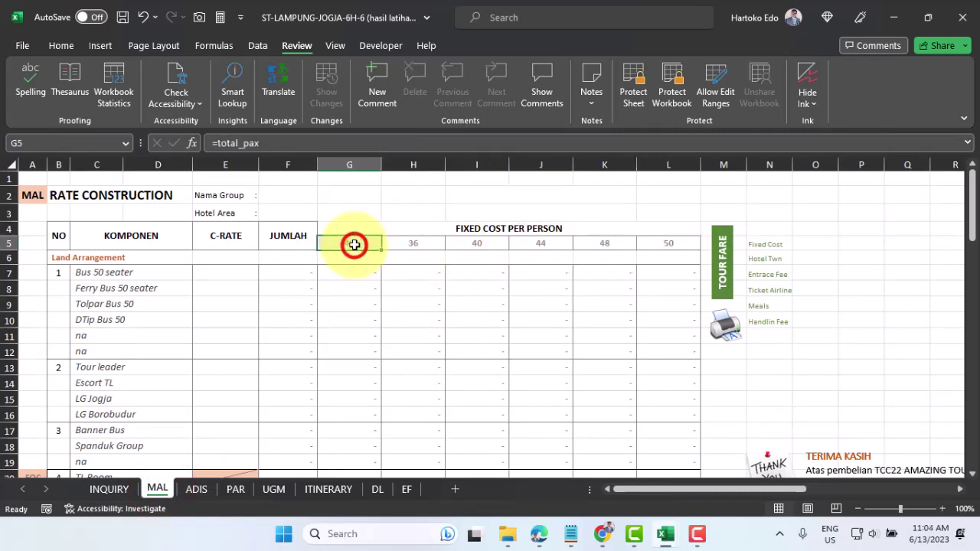
click(414, 243)
click(476, 243)
click(546, 243)
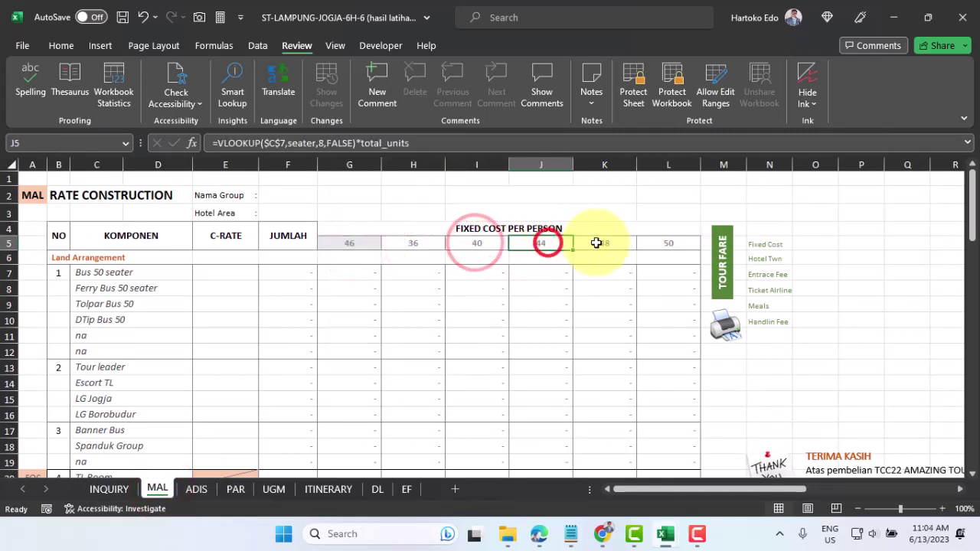
click(597, 243)
click(678, 243)
click(359, 243)
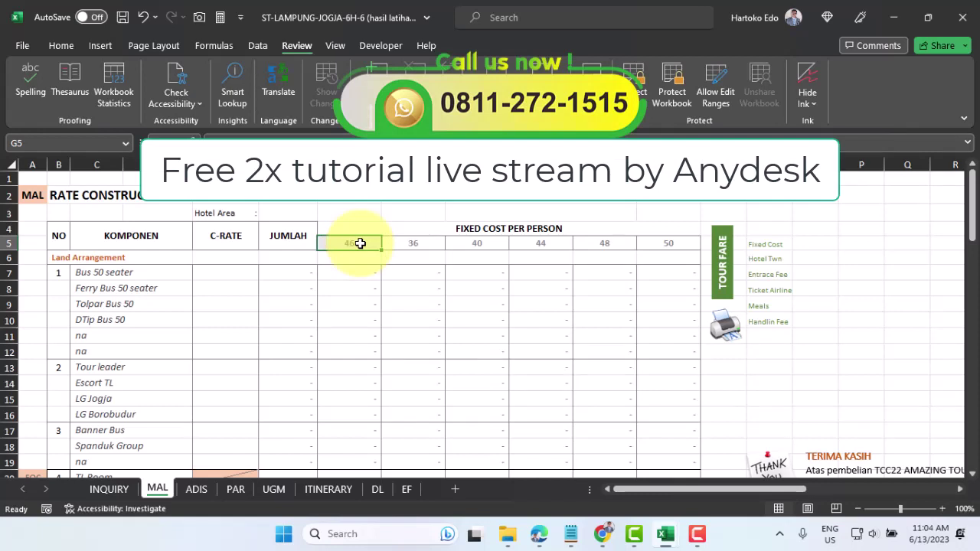
click(220, 275)
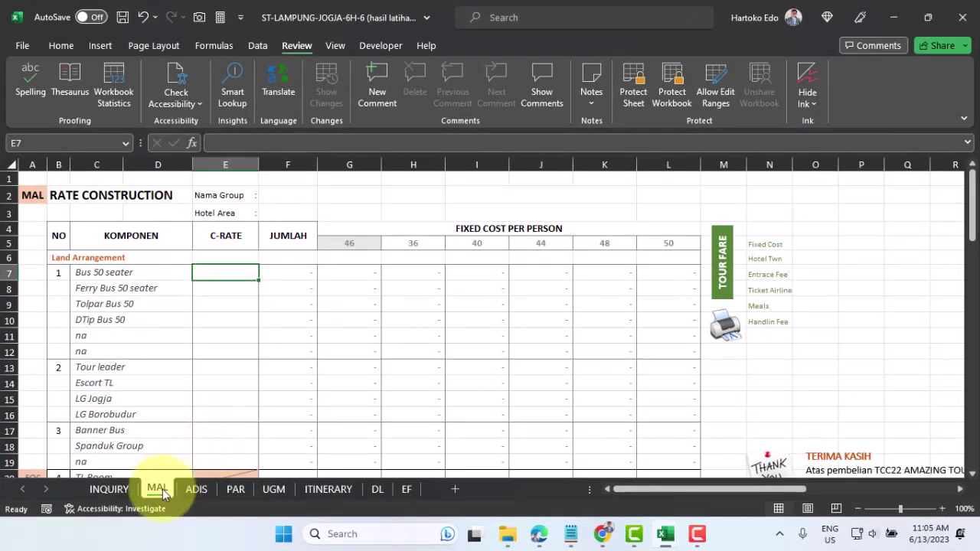
shift+click(275, 492)
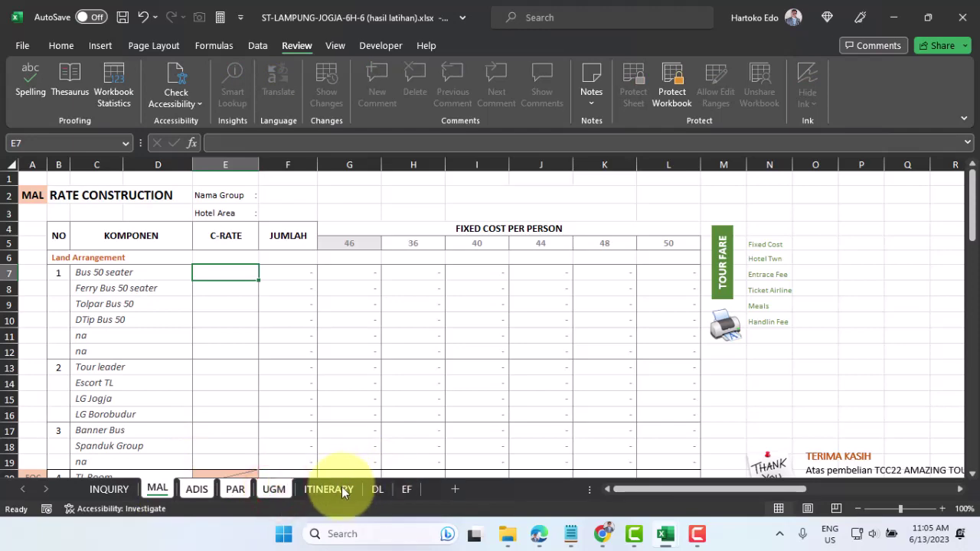
click(106, 488)
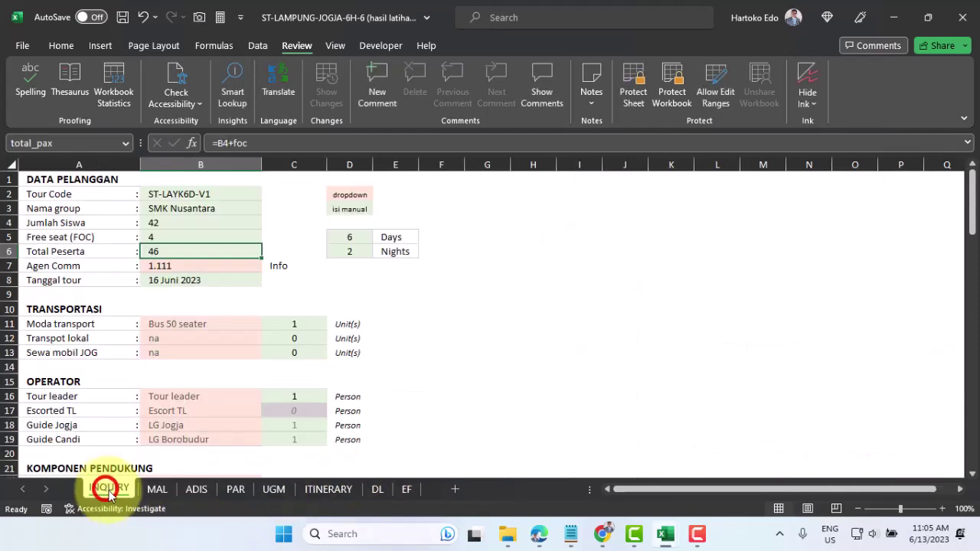
- Insert a VLOOKUP function in the Bus 50 seater C-RATE cell E7 of the MAL sheet, with C7 as lookup value
click(156, 489)
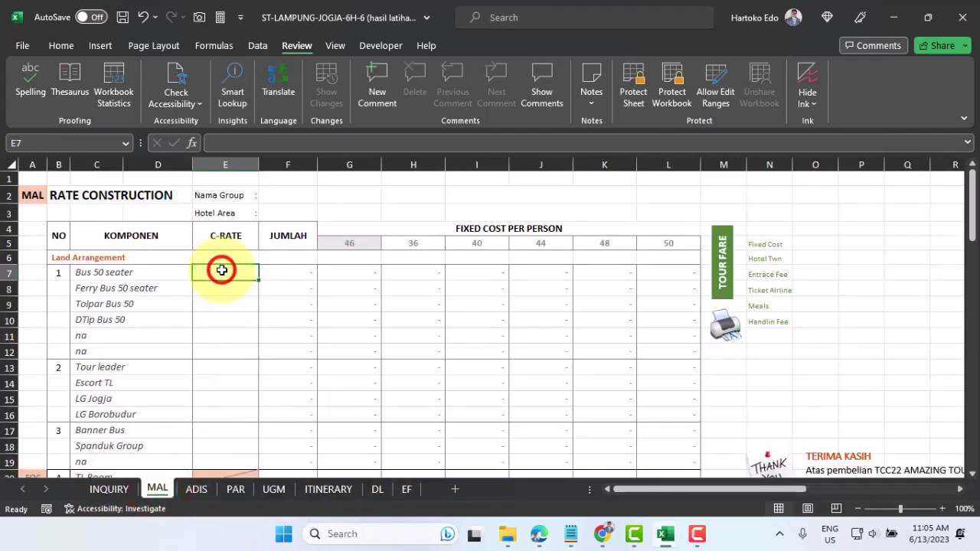
click(62, 45)
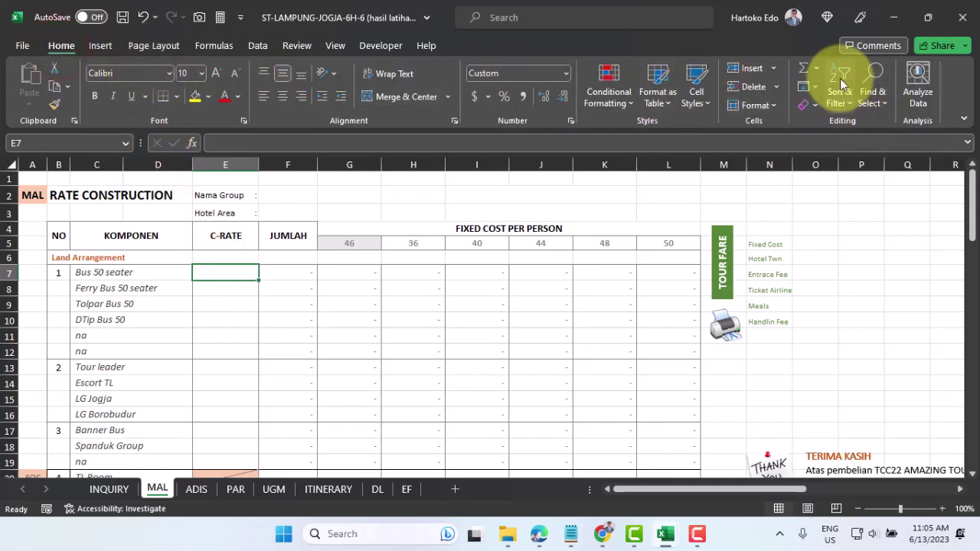
click(818, 67)
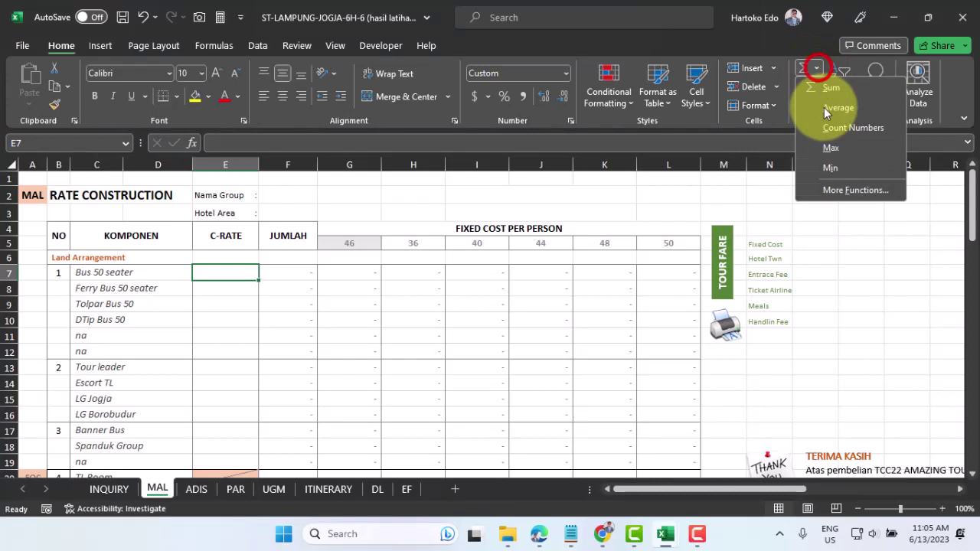
click(839, 191)
click(529, 150)
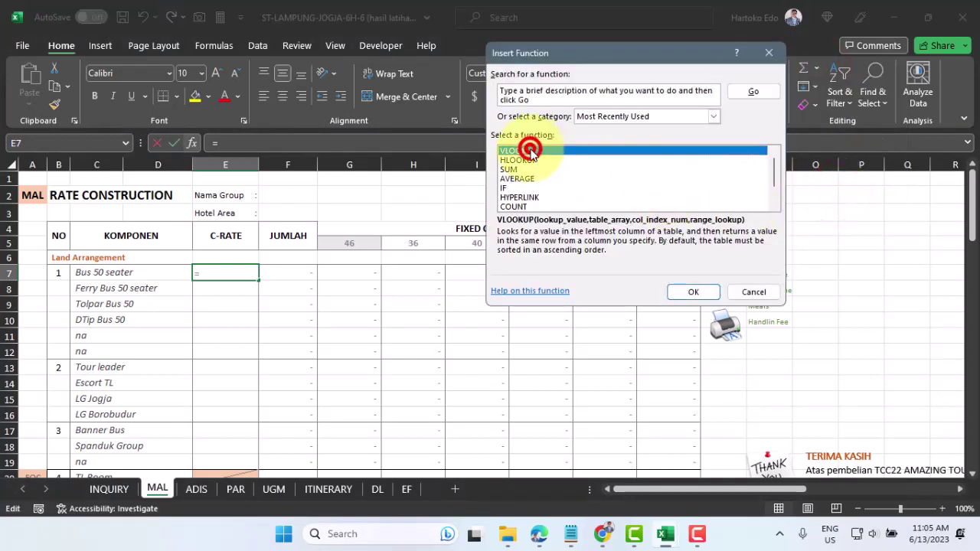
double_click(530, 150)
click(92, 273)
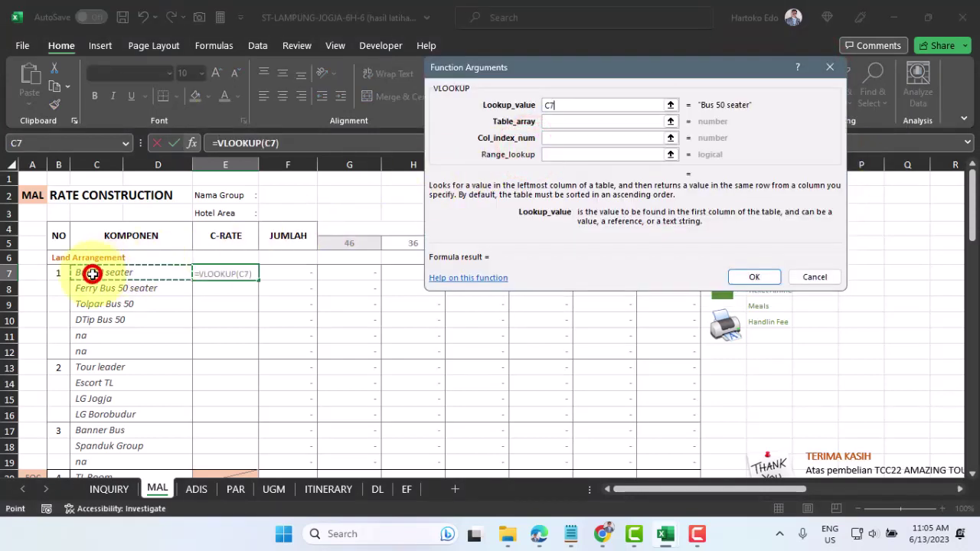
- Set the VLOOKUP table array to $B$2:$C$1600 on the WaroengWisata sheet of the CONFITARIFF-WAROENGWISATA workbook
click(670, 122)
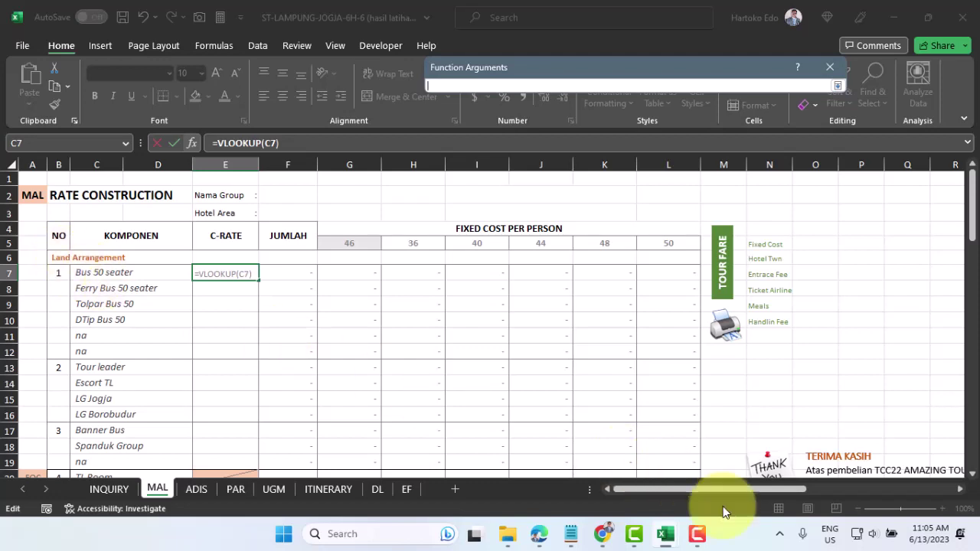
mouse_move(665, 539)
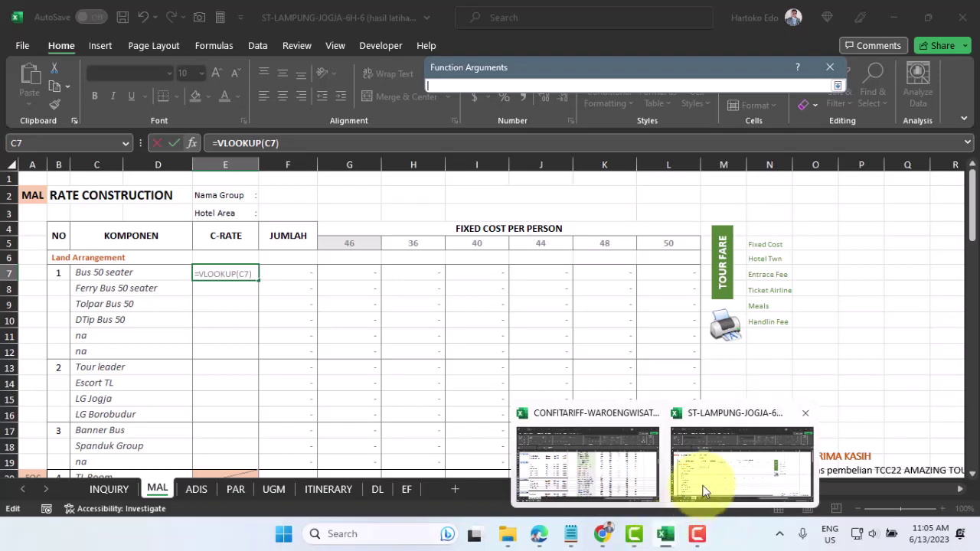
click(586, 465)
scroll(298, 335, up, 11)
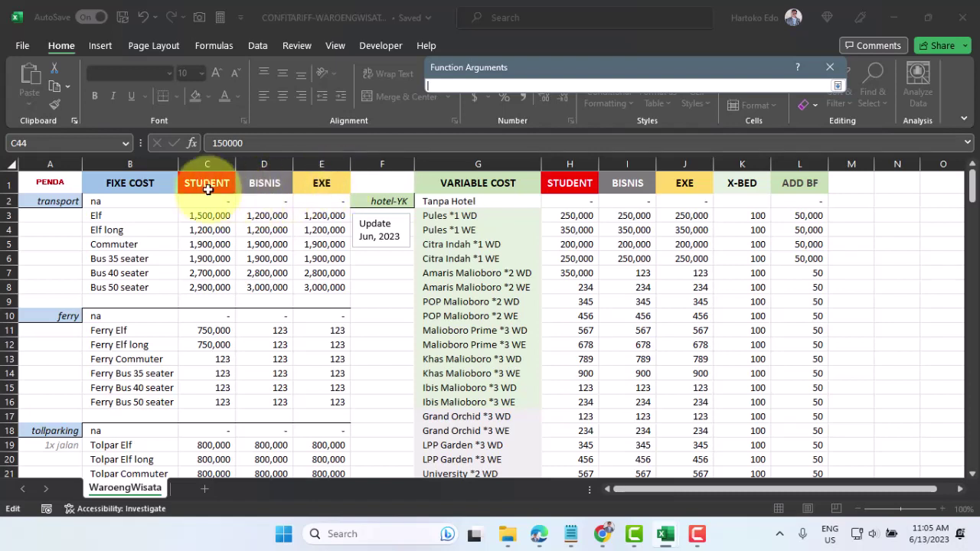
drag(100, 201, 217, 401)
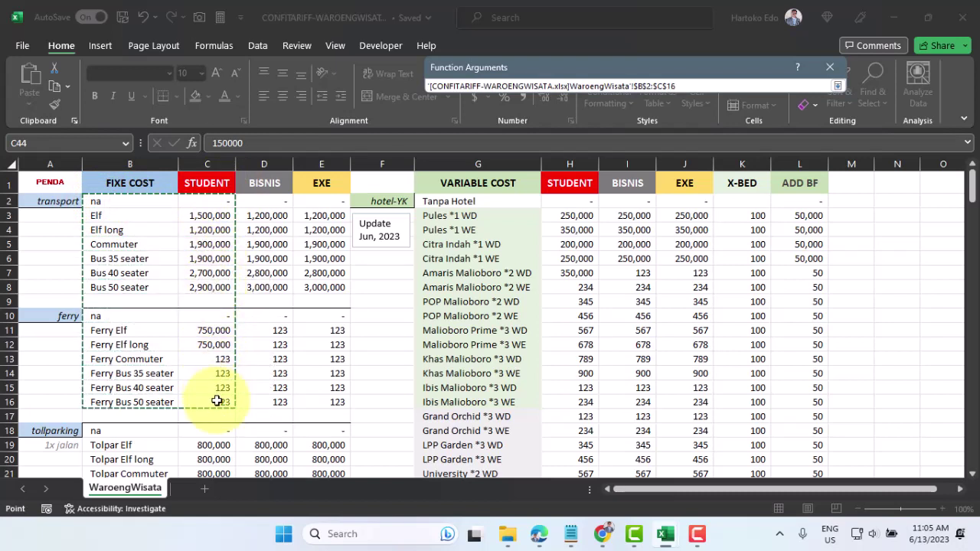
drag(217, 402, 217, 401)
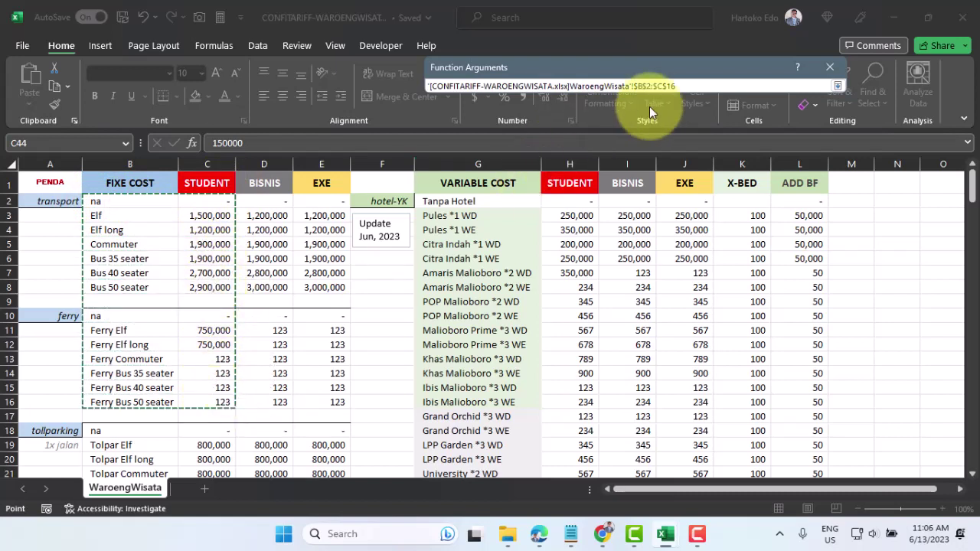
click(680, 86)
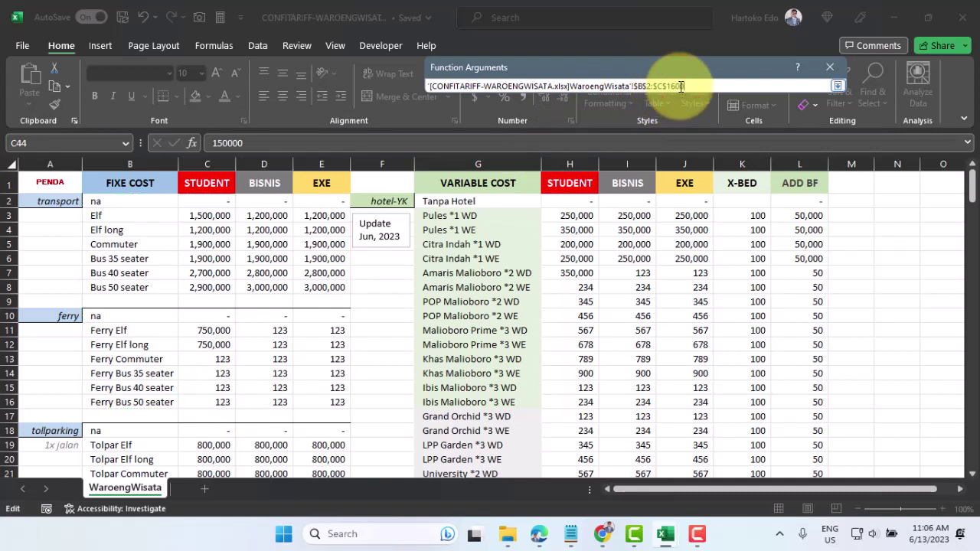
text(00)
key(Return)
- Complete the VLOOKUP in E7 with column index 2 and an exact match (FALSE)
click(555, 138)
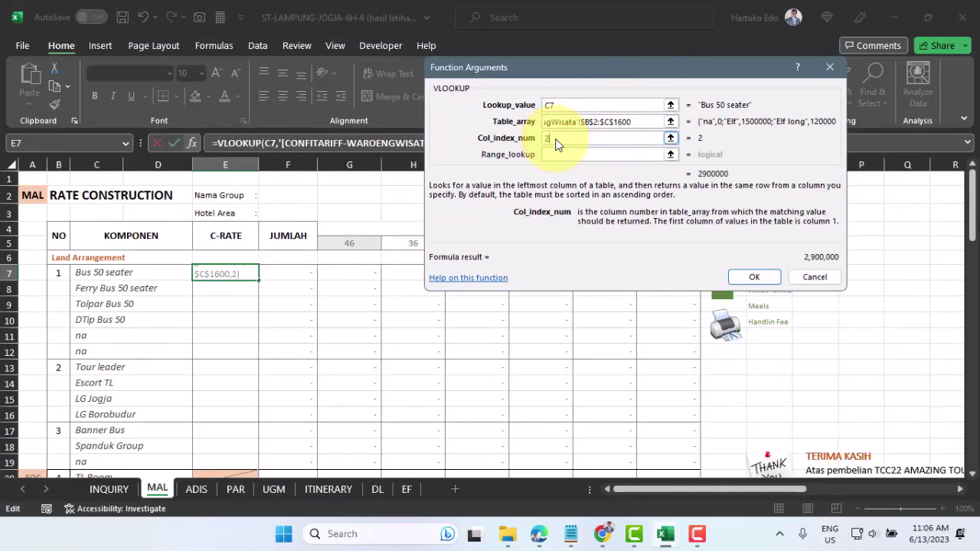
click(551, 155)
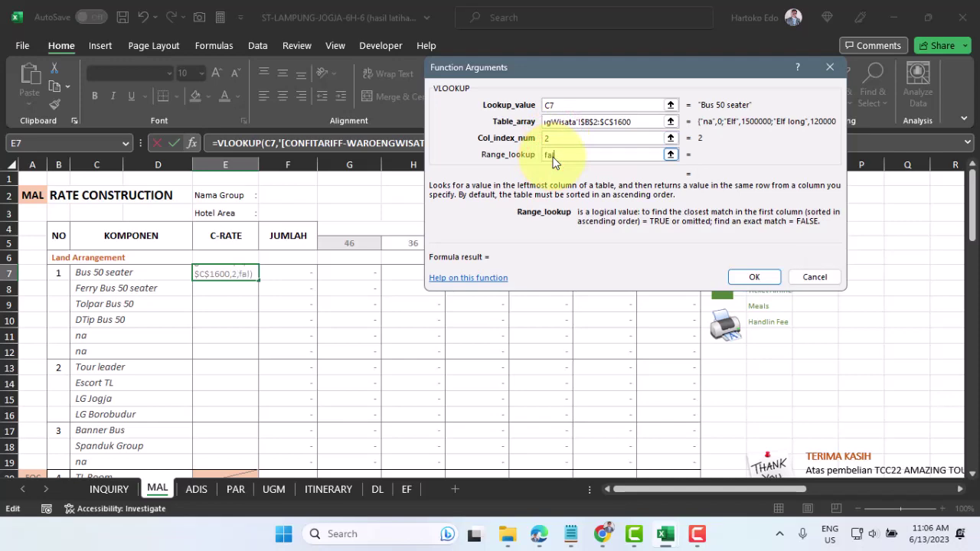
key(Return)
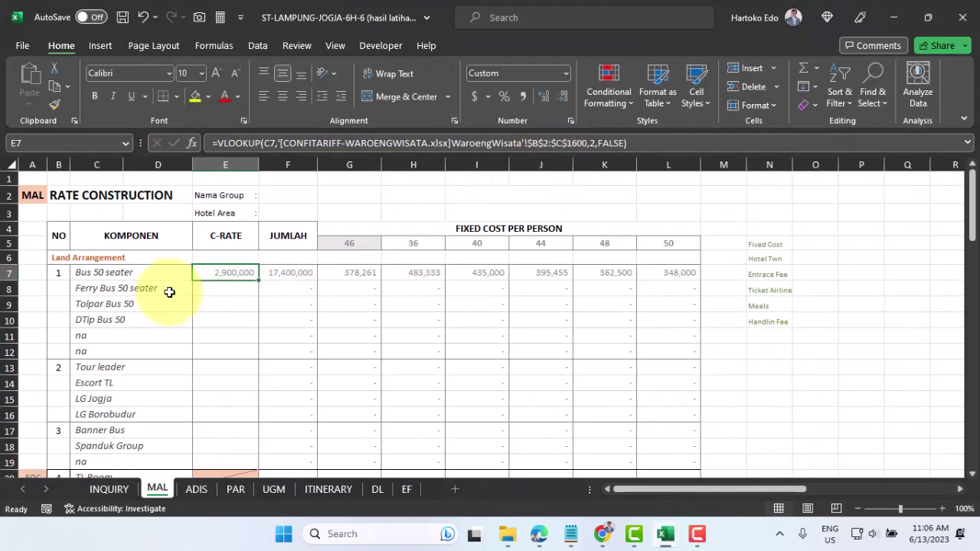
- Fill the E7 VLOOKUP formula down the C-RATE column to E19
scroll(168, 293, down, 1)
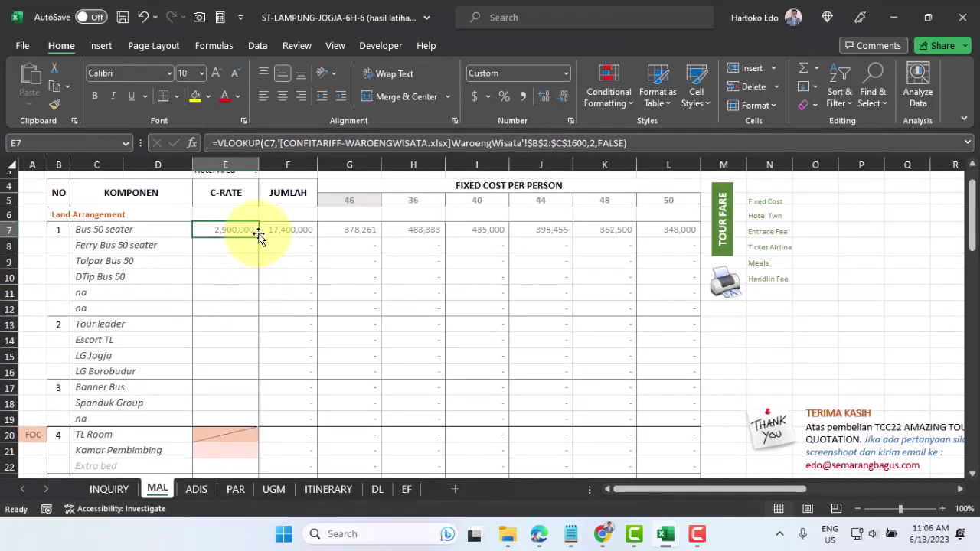
drag(258, 236, 258, 424)
scroll(257, 426, down, 1)
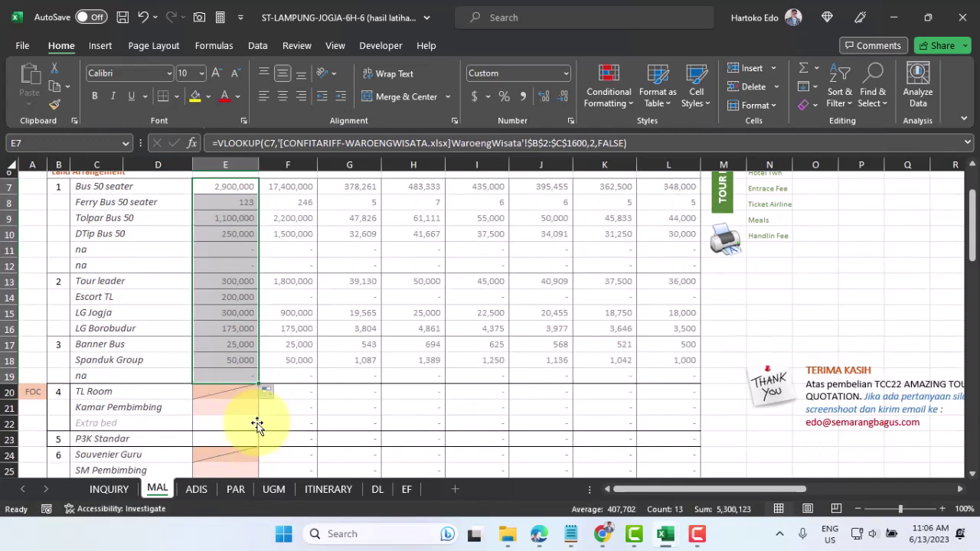
- Link the TL Room and Kamar Pembimbing C-RATE cells, E20 and E21, to the hotel amount with =G32
click(222, 389)
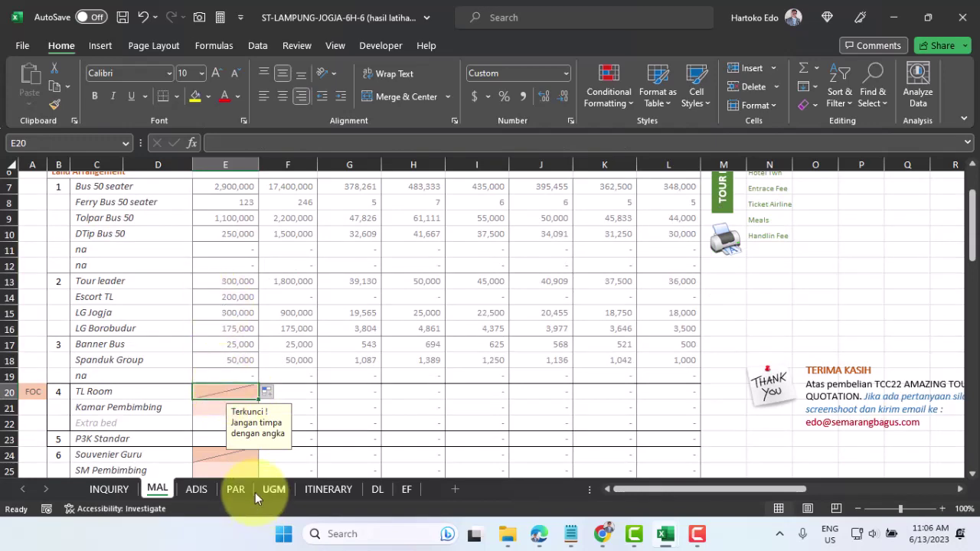
text(=)
scroll(329, 414, down, 2)
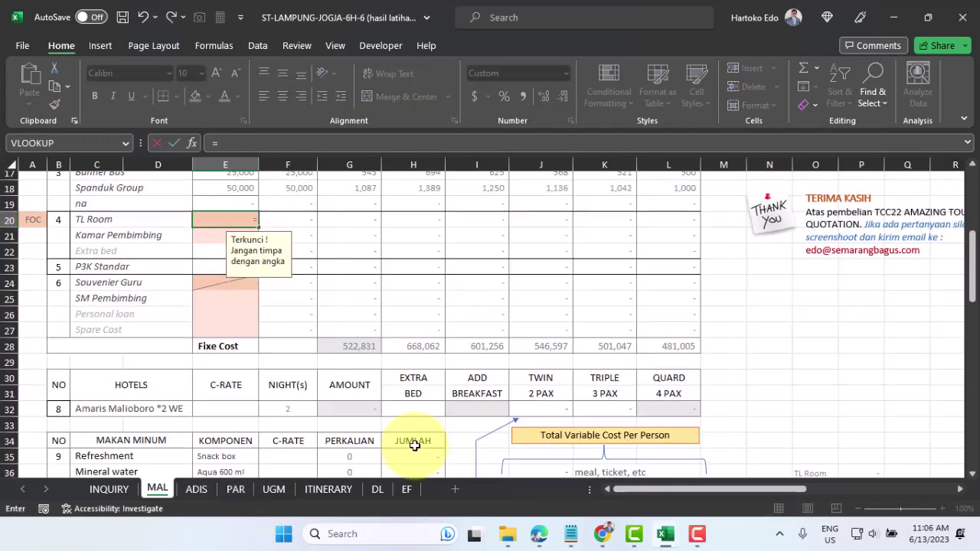
scroll(411, 440, down, 2)
click(364, 405)
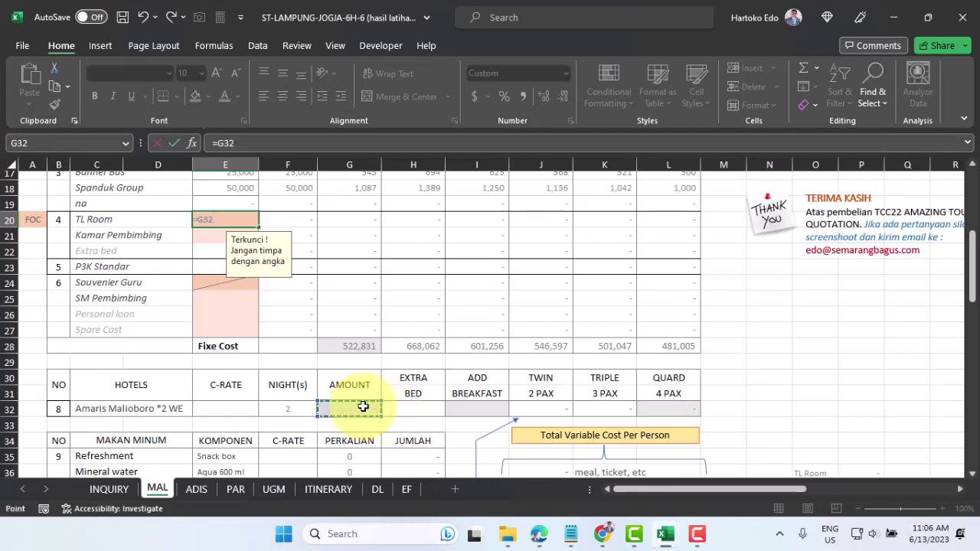
key(Return)
text(=)
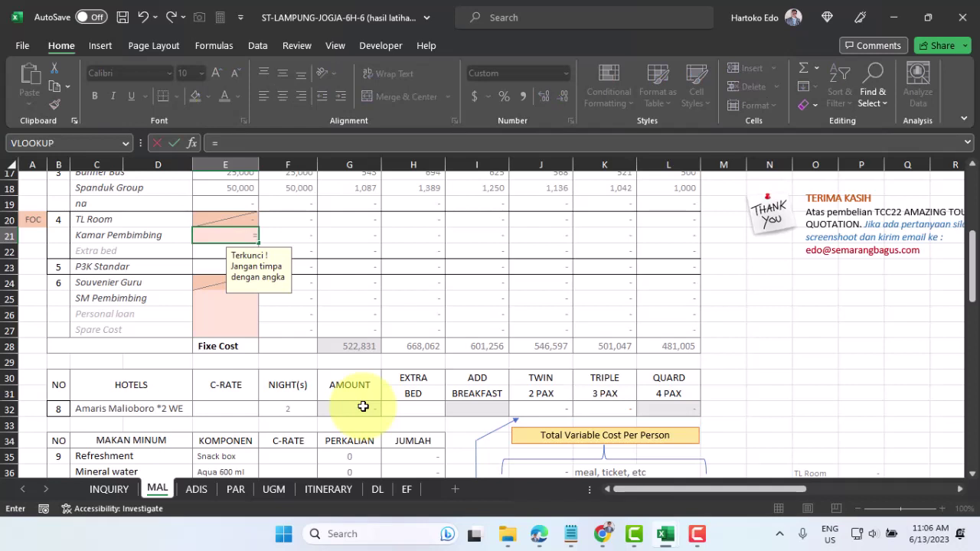
click(363, 407)
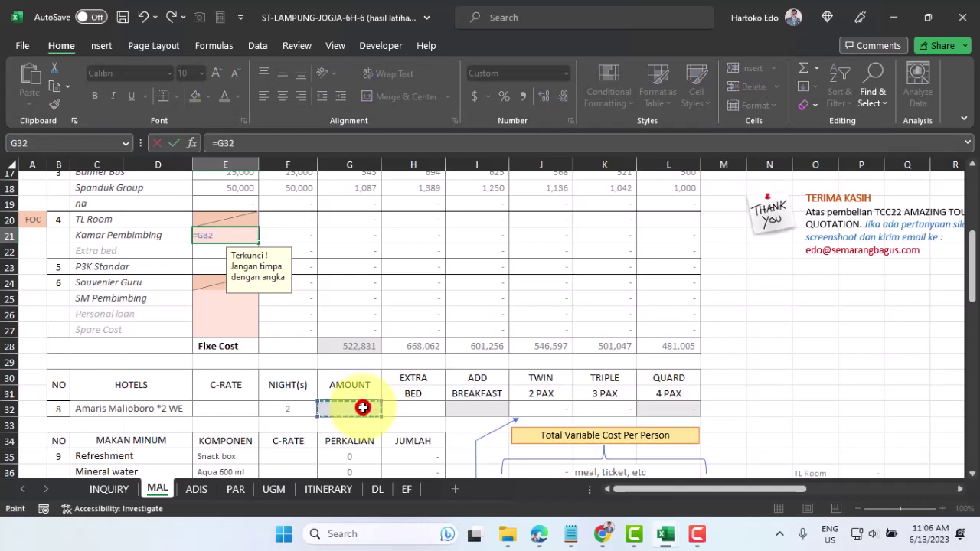
key(Return)
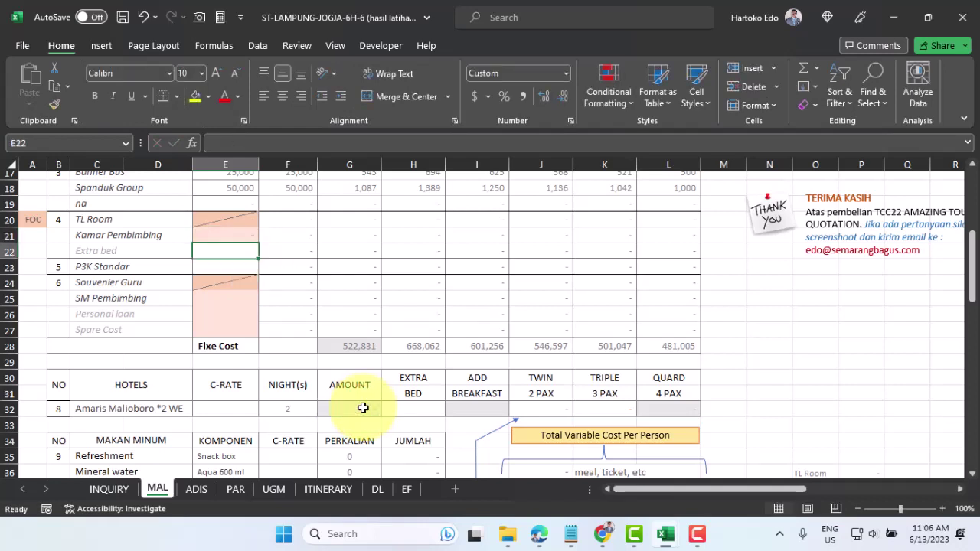
- Link the Extra bed C-RATE cell E22 to the hotel's extra bed rate with =H32
text(=)
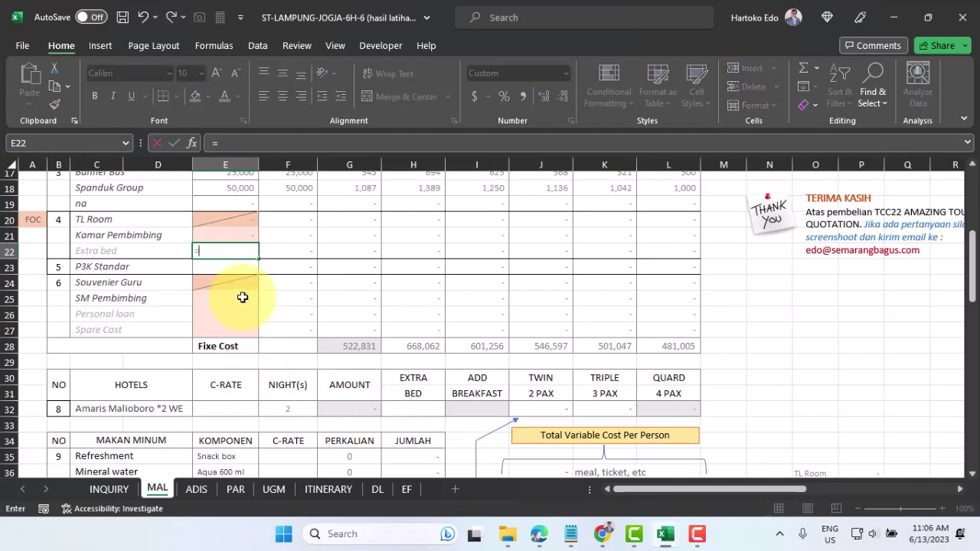
click(419, 409)
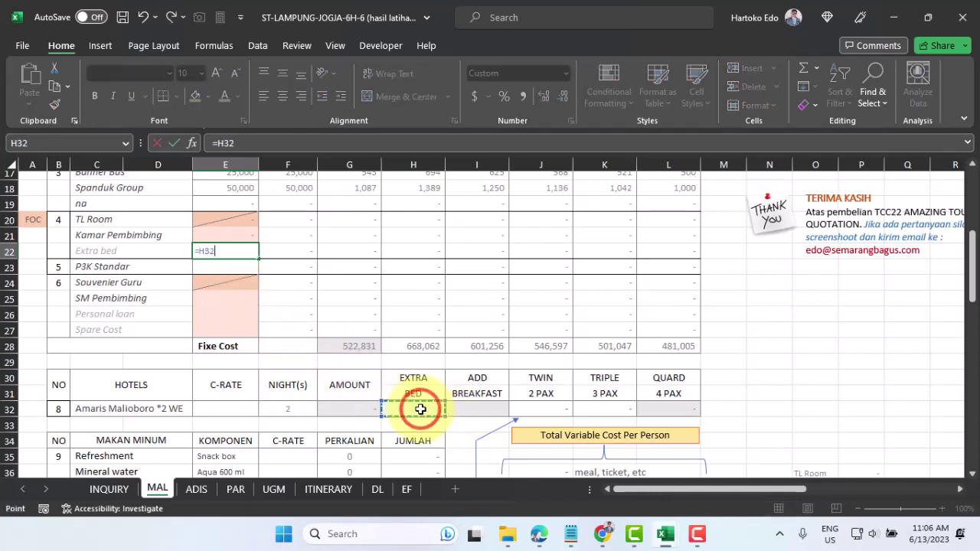
key(Return)
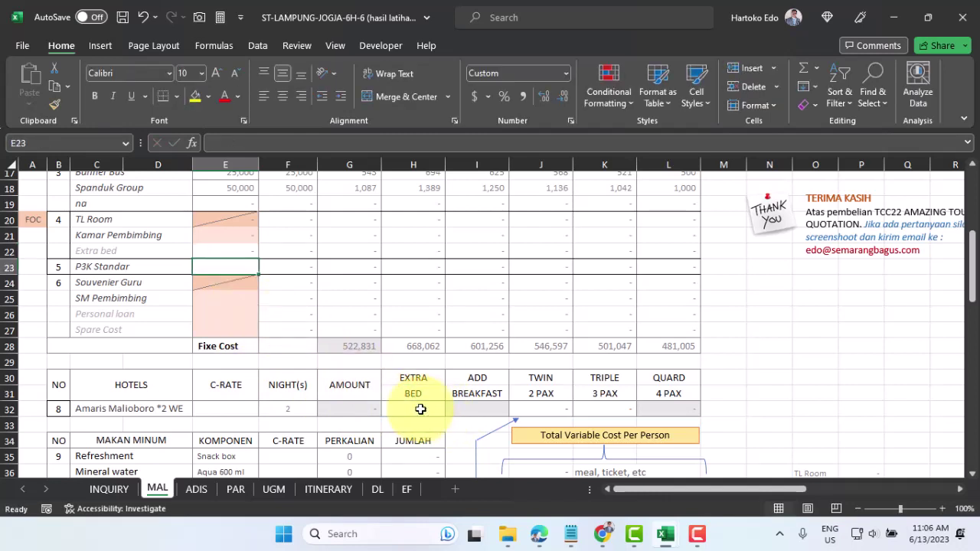
- Copy the Spanduk Group VLOOKUP formula from E18 into the P3K Standar C-RATE cell E23
click(236, 265)
click(230, 193)
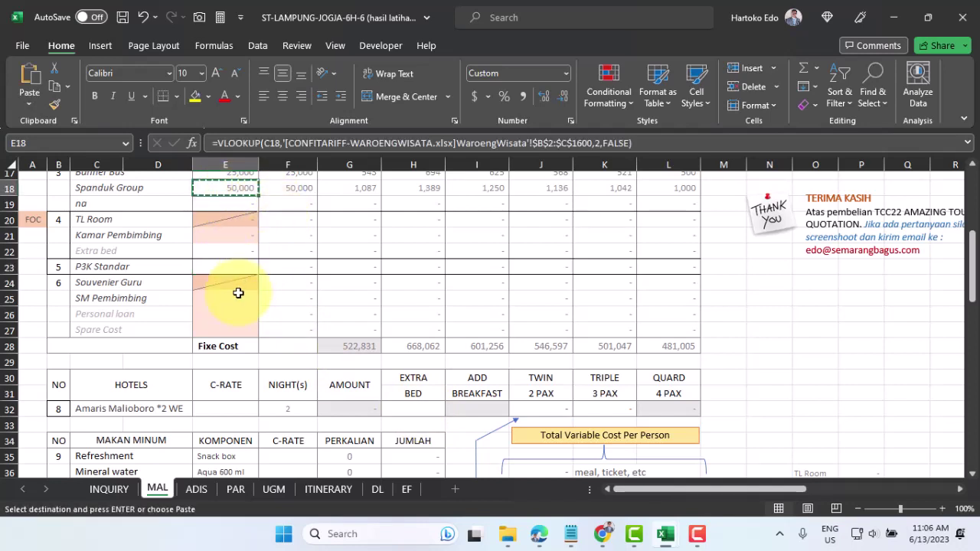
click(233, 266)
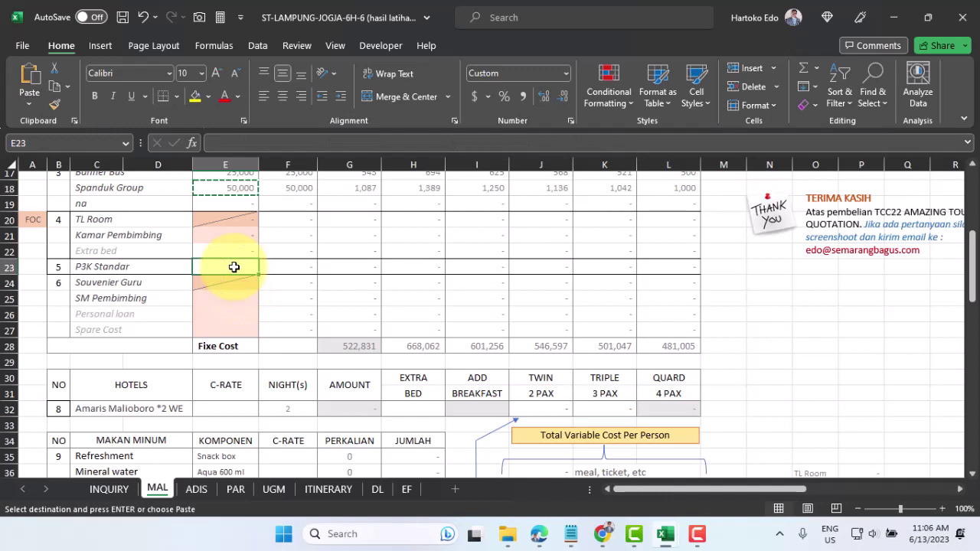
key(Return)
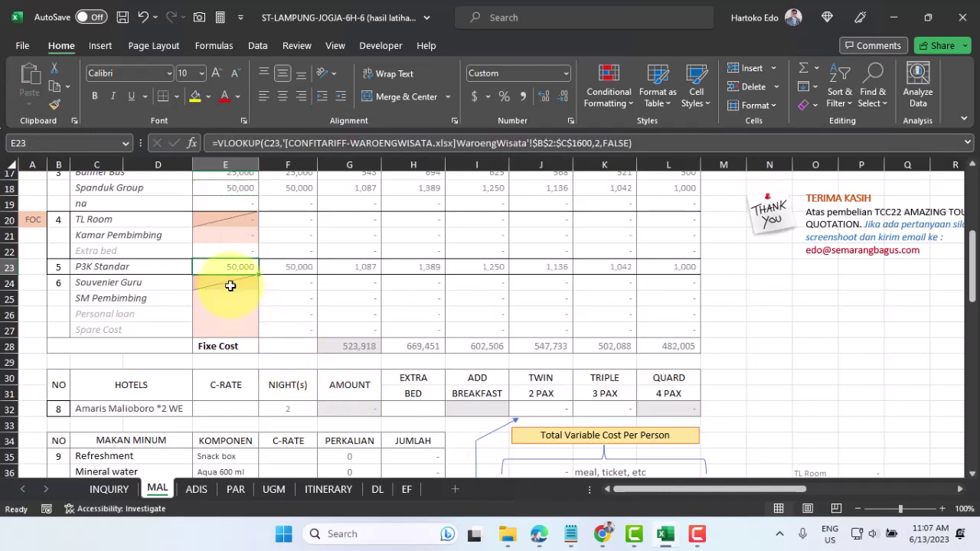
- Set the inner horizontal and bottom borders of the component rows C8:G11 in the cell formatting
scroll(229, 286, up, 1)
scroll(258, 329, down, 1)
scroll(257, 329, up, 5)
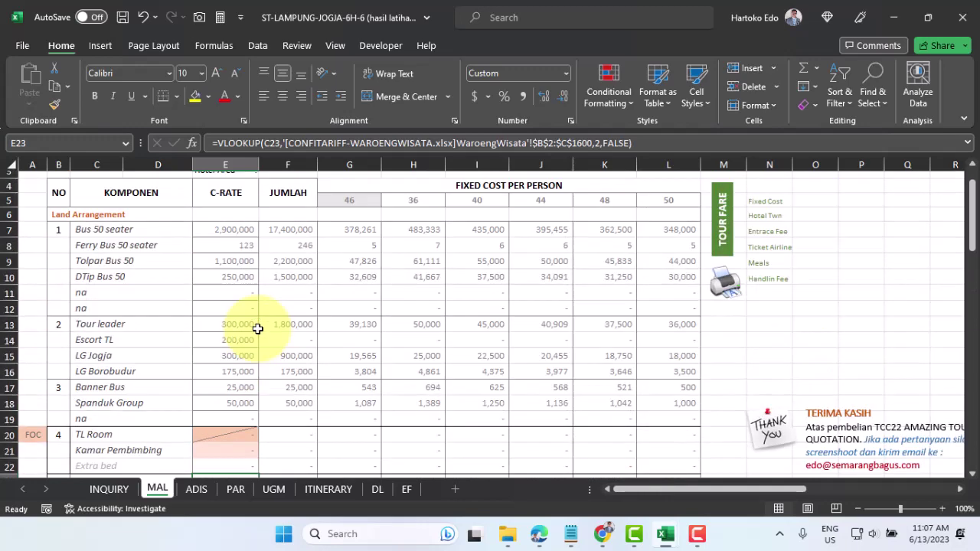
scroll(257, 328, up, 1)
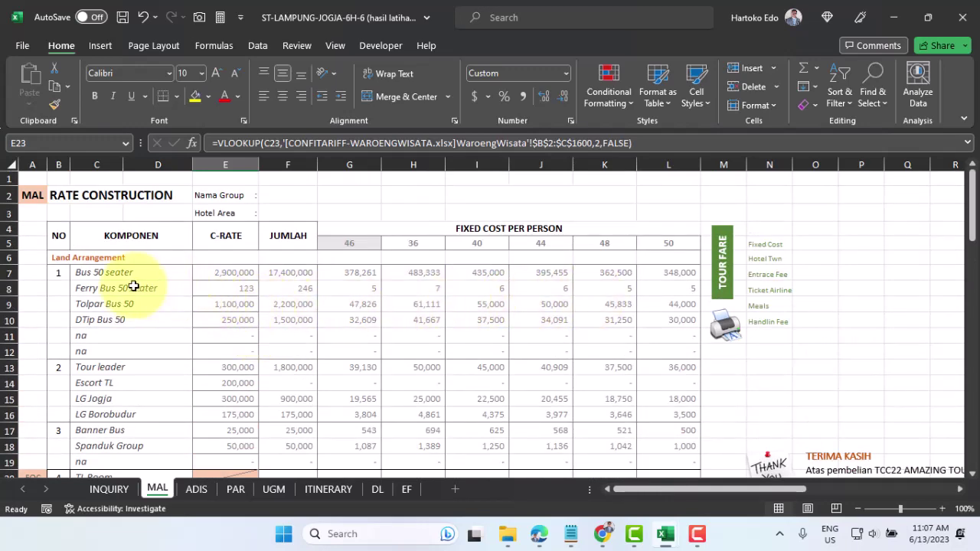
mouse_move(120, 287)
mouse_down()
mouse_move(100, 286)
mouse_move(352, 337)
mouse_up()
right_click(352, 337)
click(408, 421)
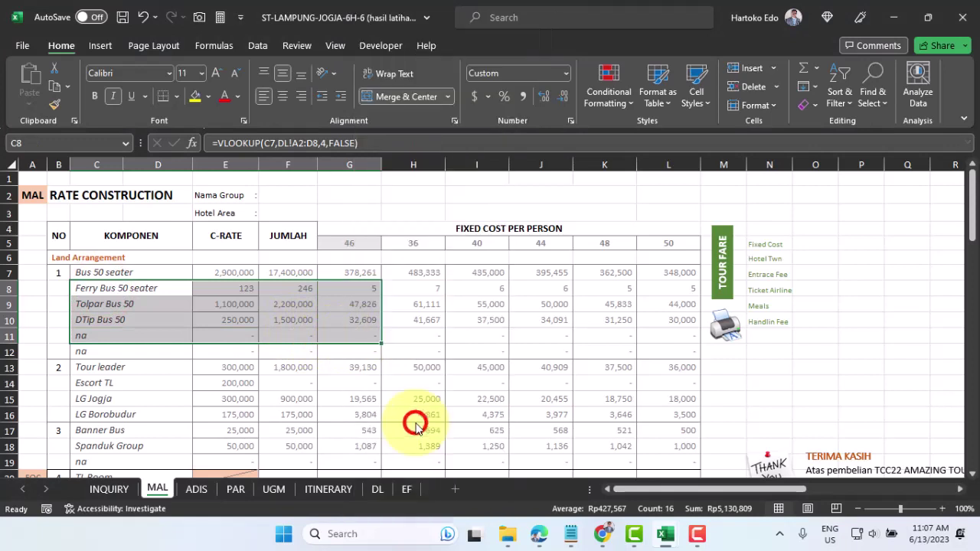
click(383, 202)
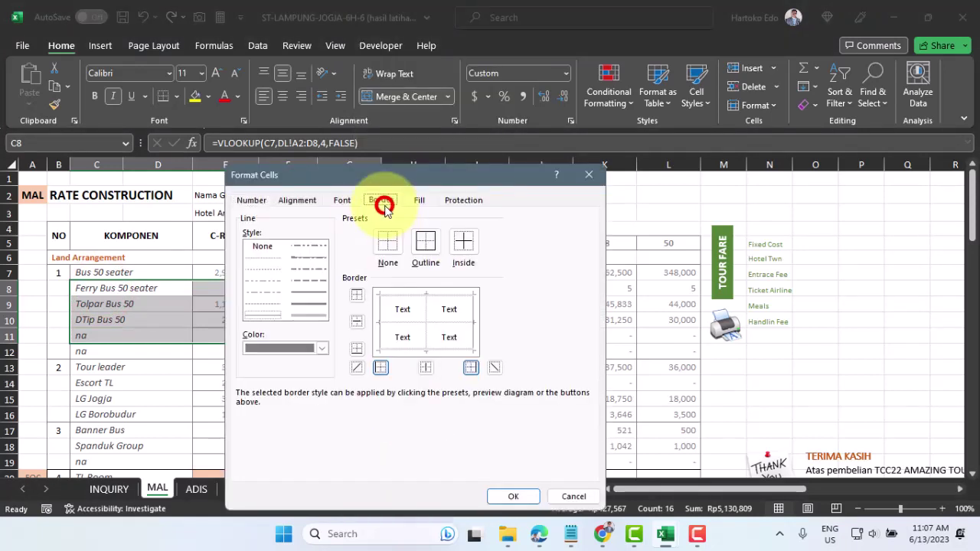
click(357, 322)
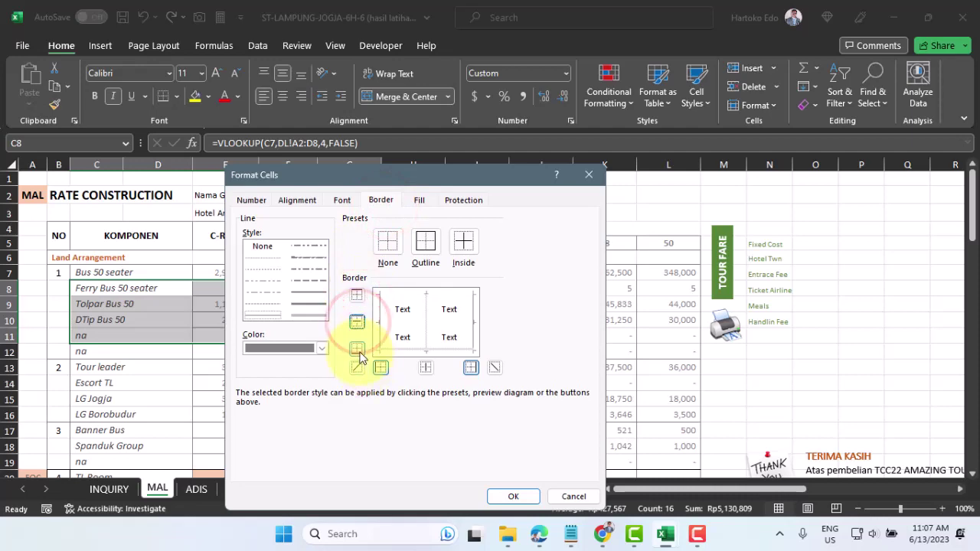
click(357, 348)
click(514, 494)
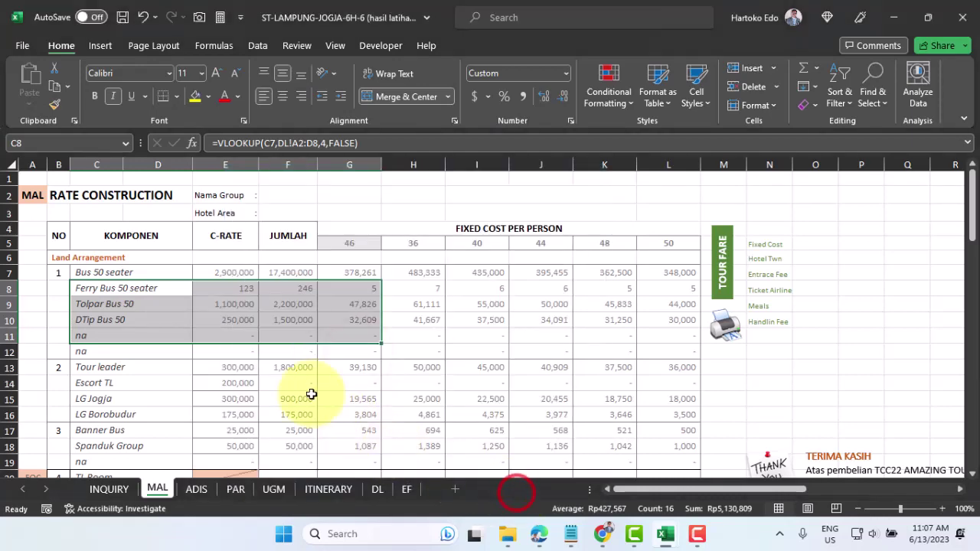
click(296, 395)
scroll(235, 354, down, 1)
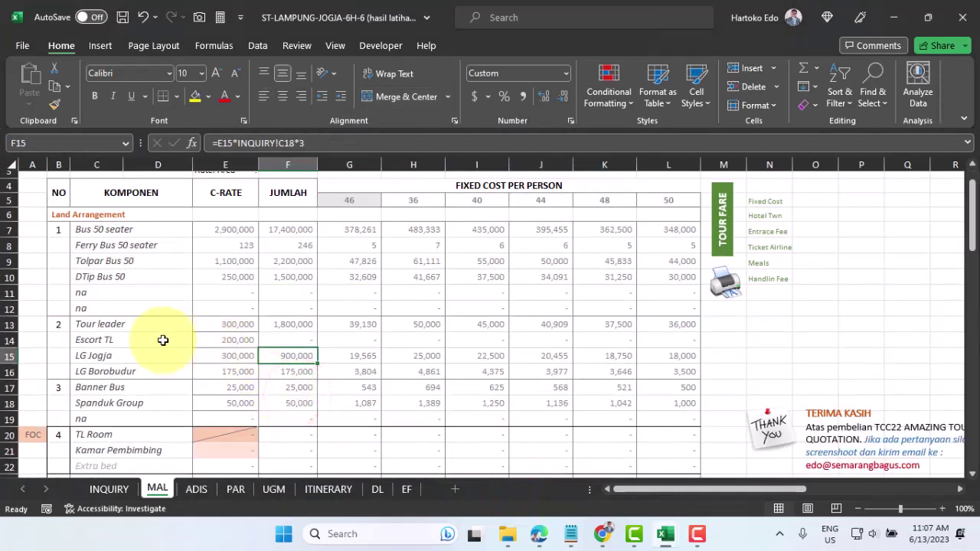
- Clear the top, inner horizontal and bottom borders of the Escort TL and LG Jogja cells C14:F15
drag(160, 339, 274, 356)
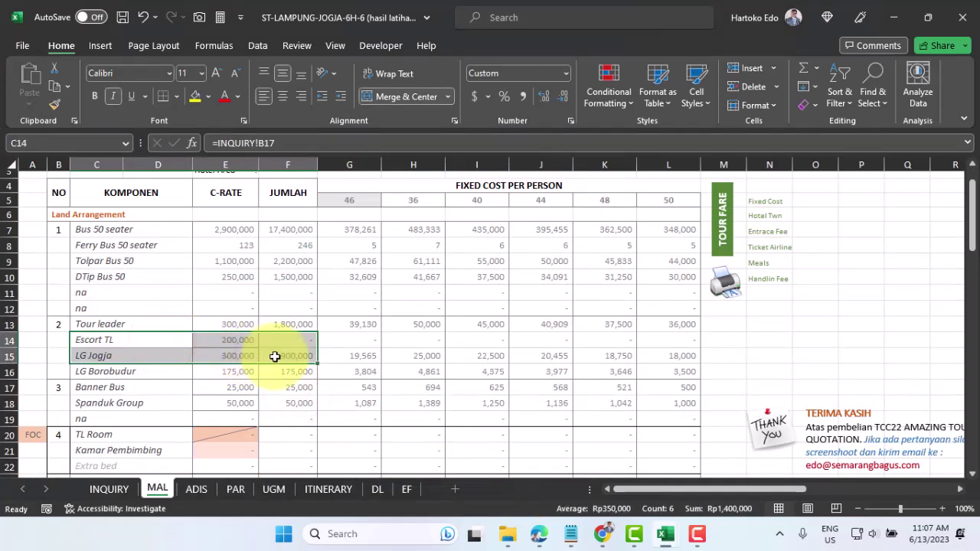
right_click(275, 355)
click(335, 421)
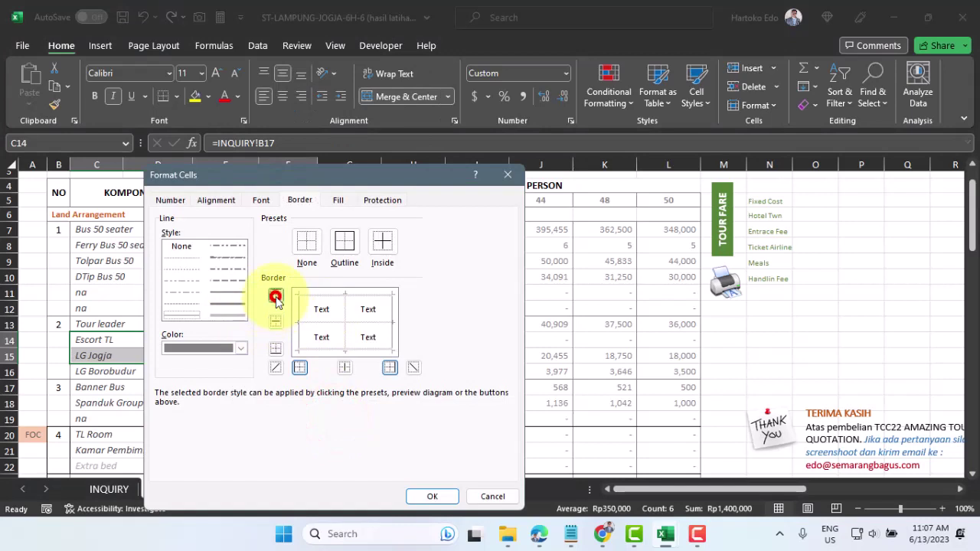
click(275, 297)
click(280, 320)
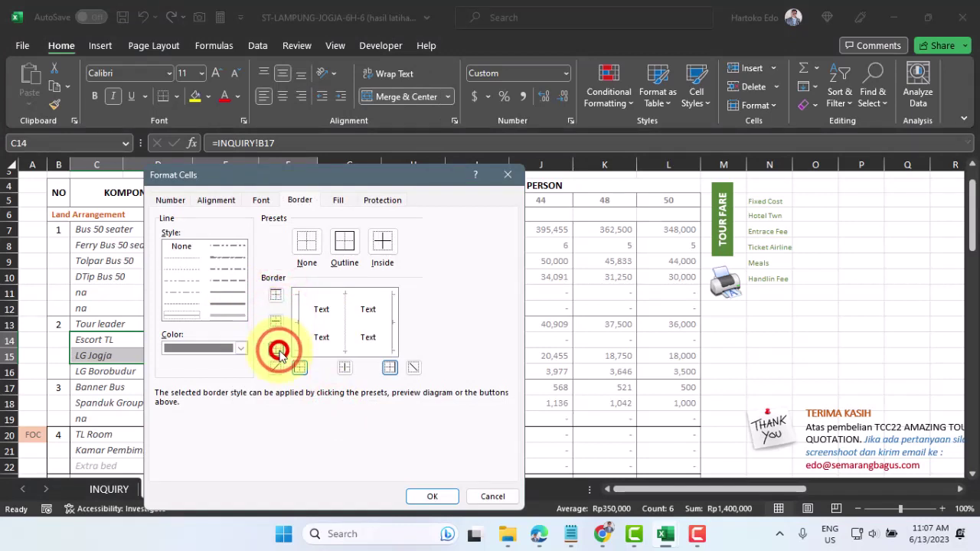
click(431, 496)
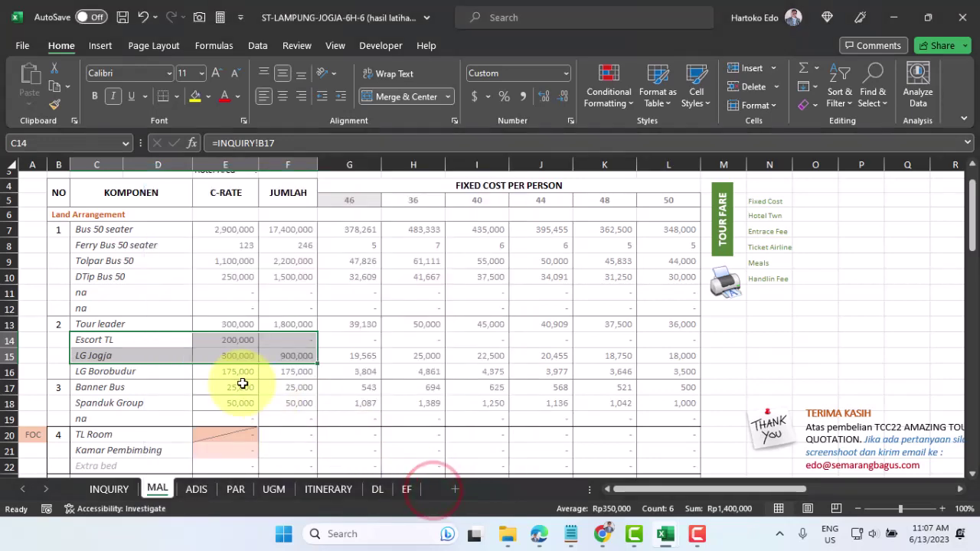
- Clear the top and bottom borders of the Spanduk Group cells C18:F18 in the cell formatting
drag(166, 399, 295, 400)
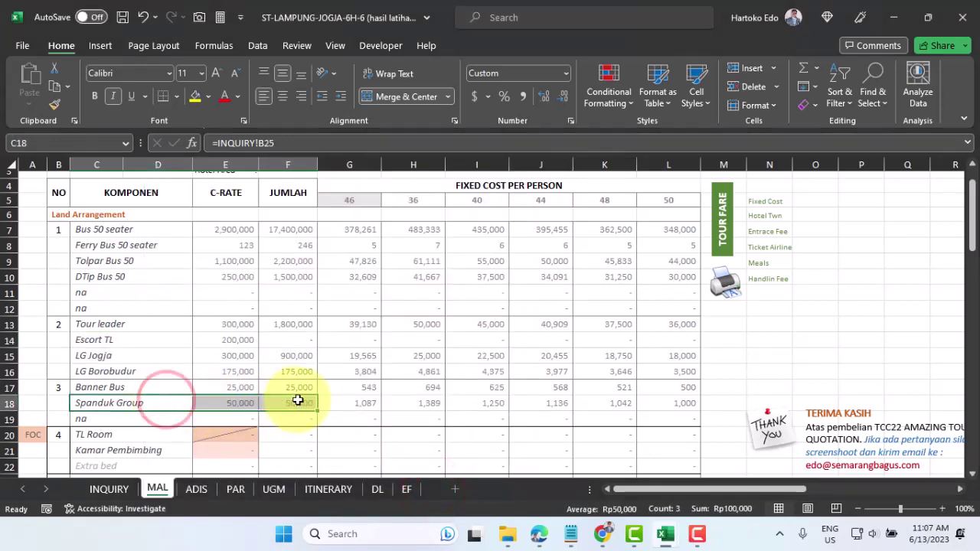
right_click(296, 400)
click(347, 421)
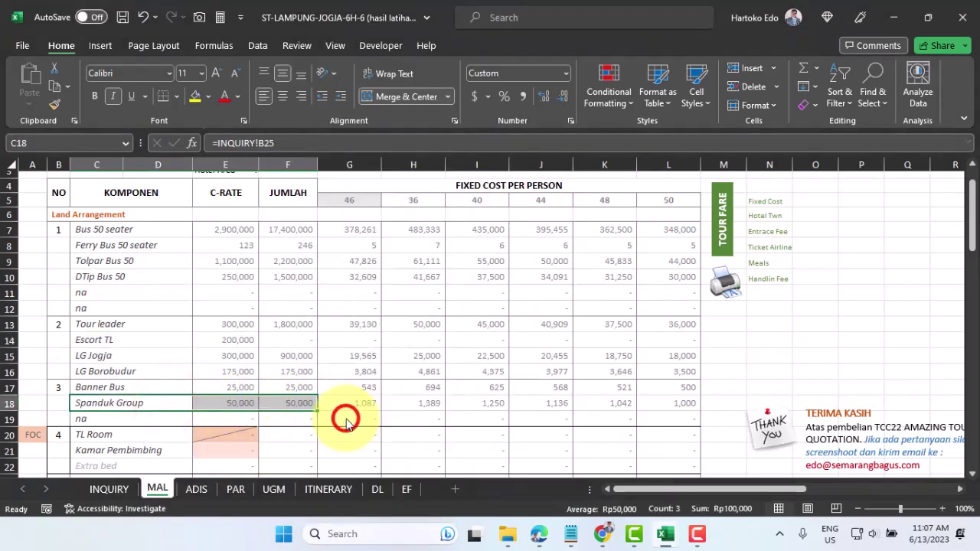
click(287, 299)
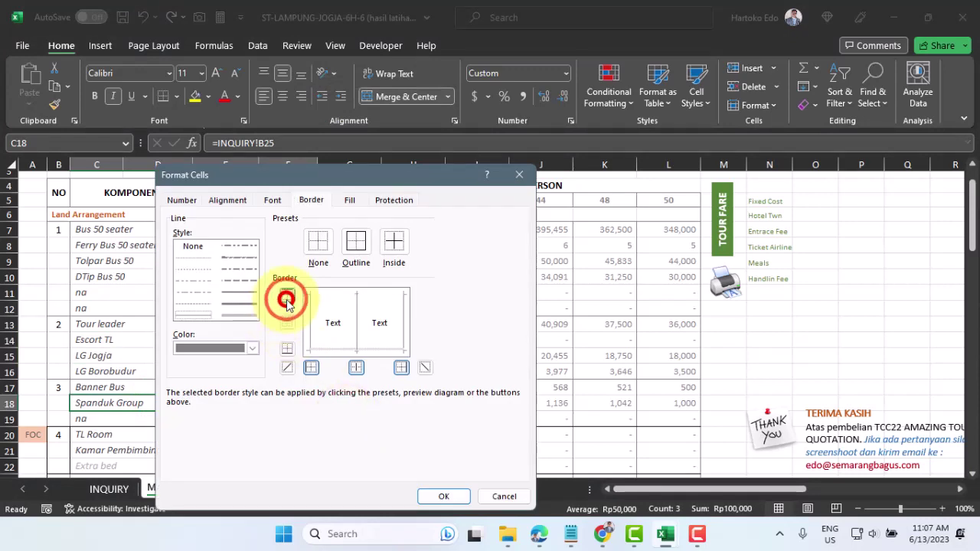
click(287, 349)
click(445, 495)
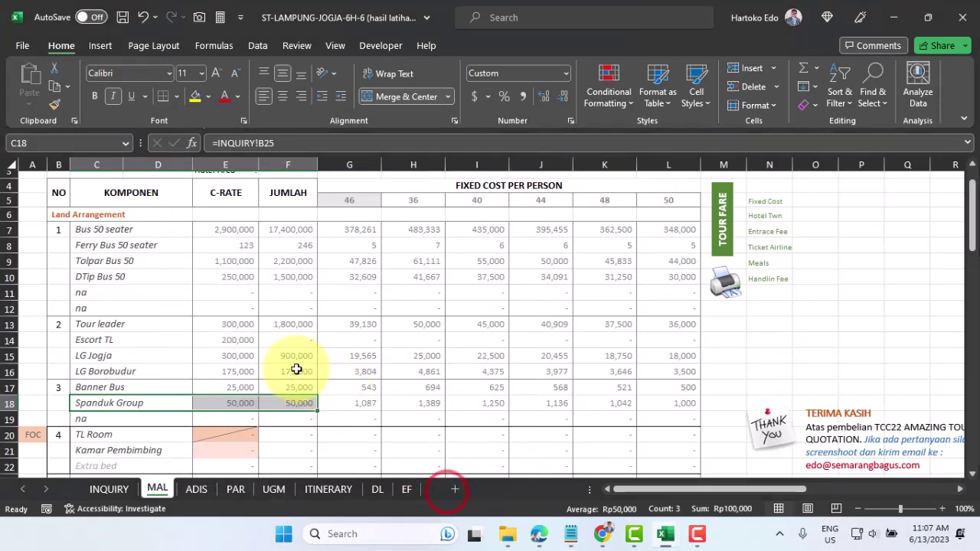
- Link the Souvenier Guru C-RATE cell E24 to its amount in cell C28 of the INQUIRY sheet
scroll(297, 372, down, 1)
click(301, 396)
scroll(301, 395, down, 3)
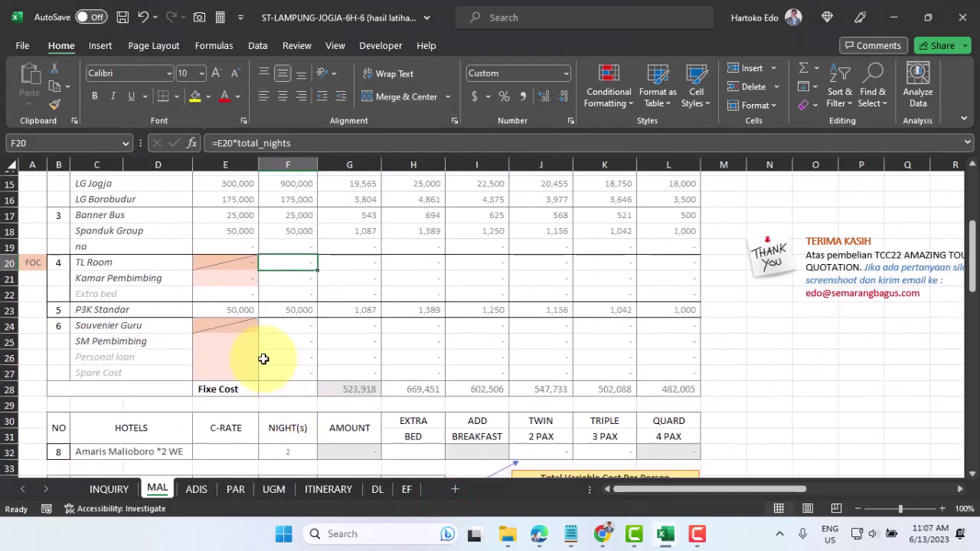
click(217, 325)
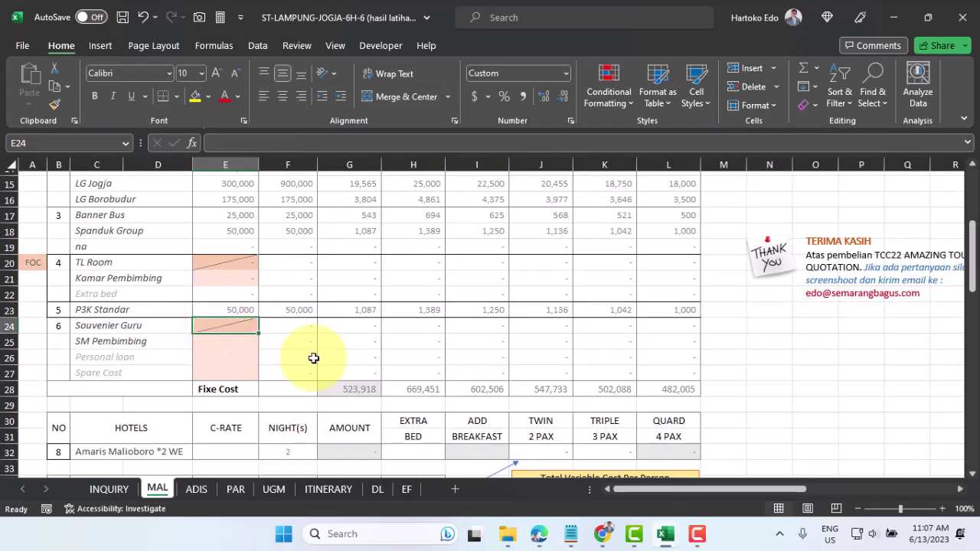
text(=)
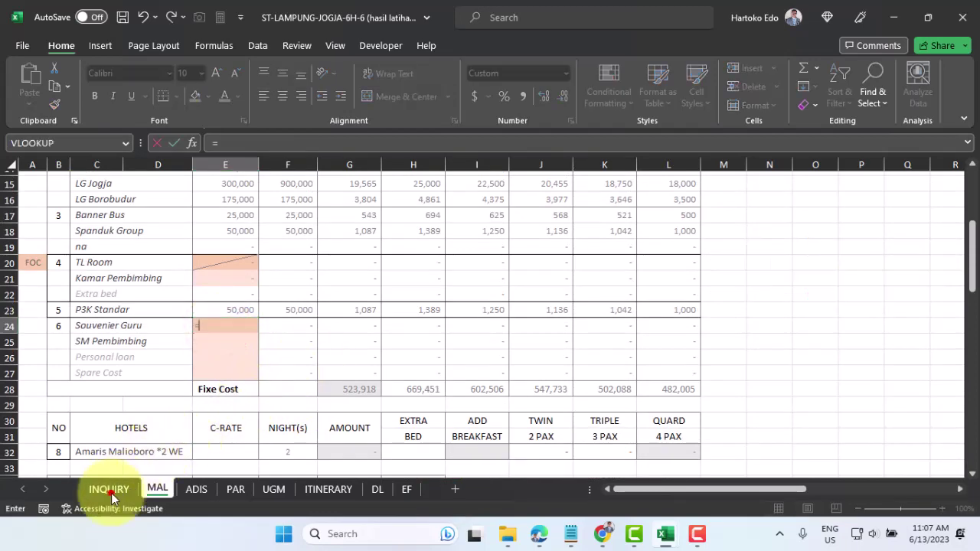
click(109, 489)
scroll(291, 399, down, 4)
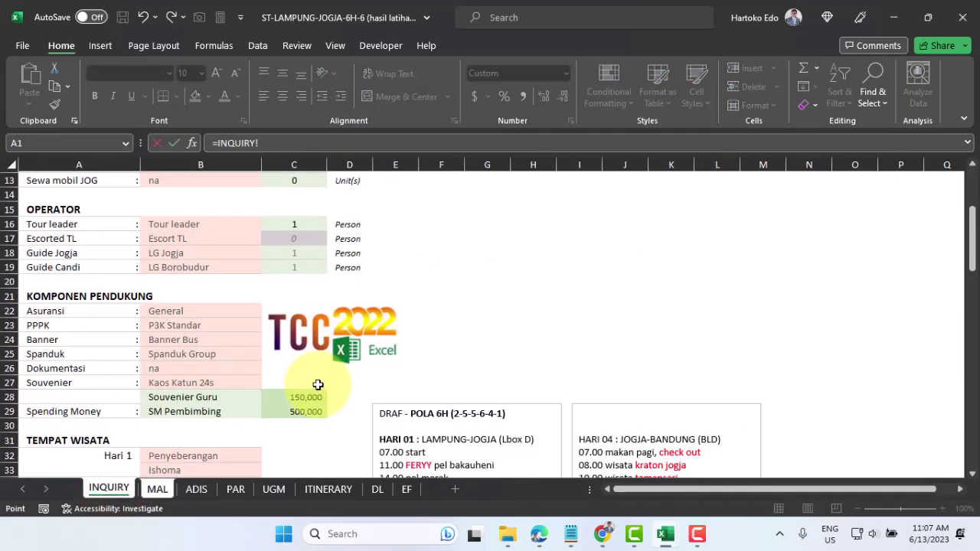
key(Return)
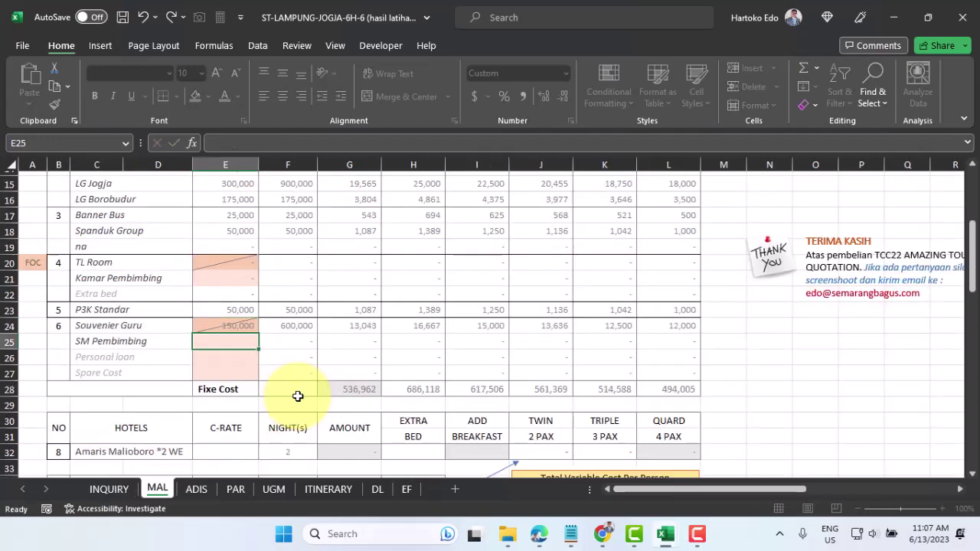
- Link the SM Pembimbing C-RATE cell E25 to its amount in cell C29 of the INQUIRY sheet
text(=)
click(108, 489)
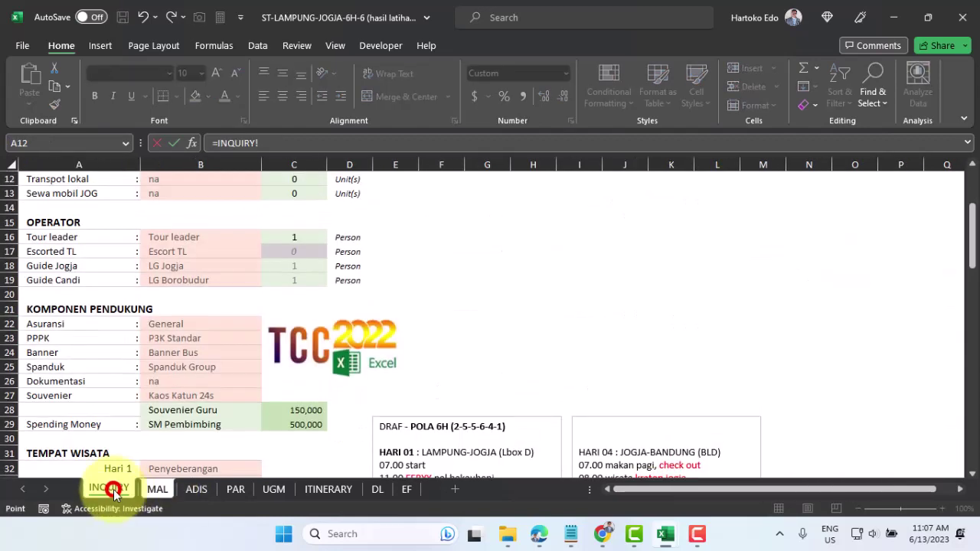
click(290, 424)
key(Return)
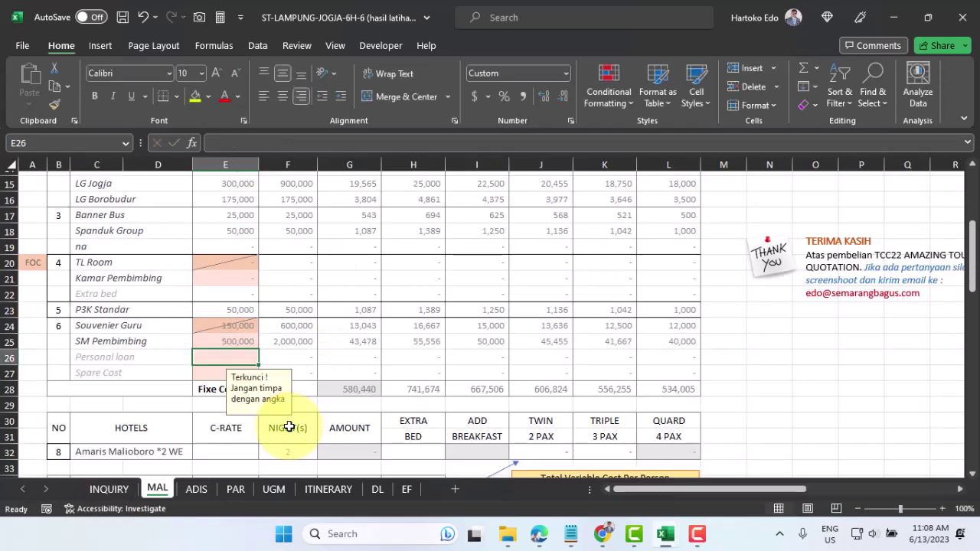
- Link the Personal loan C-RATE cell E26 to the financial section's loan amount with =INQUIRY!B90
text(=)
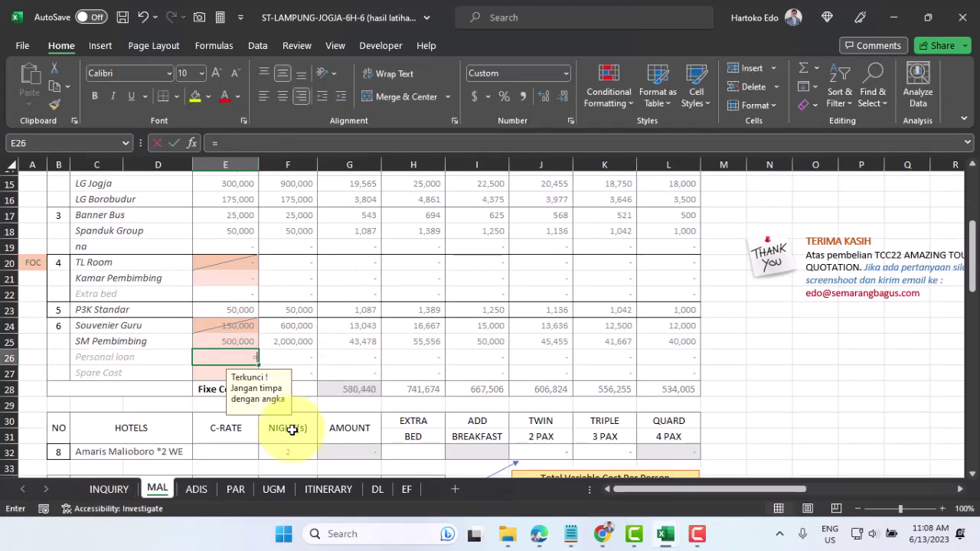
click(109, 489)
scroll(204, 423, down, 18)
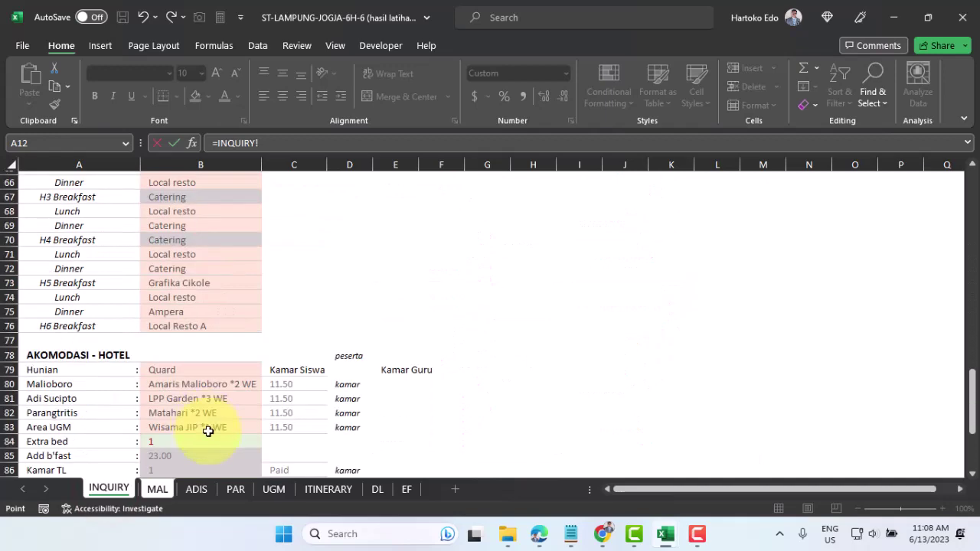
scroll(207, 426, down, 3)
click(184, 401)
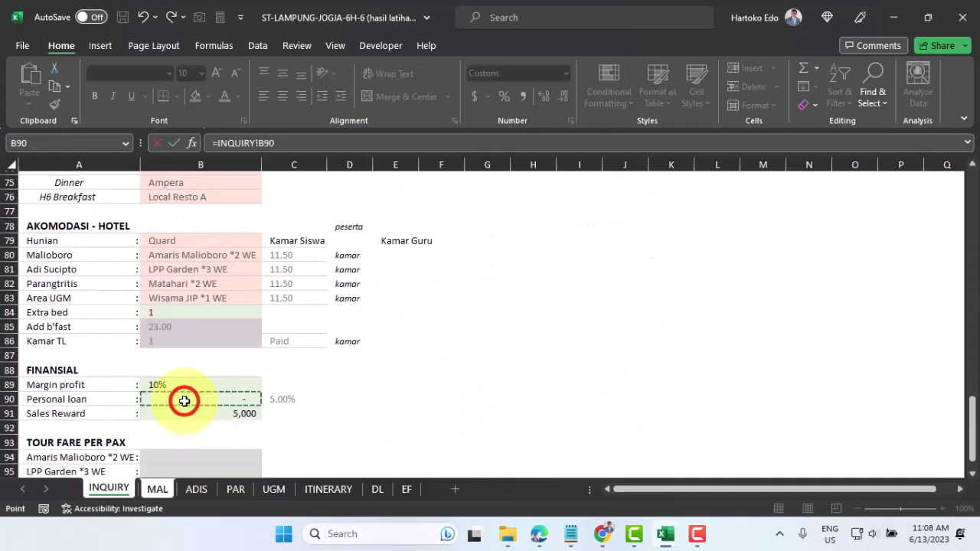
key(Return)
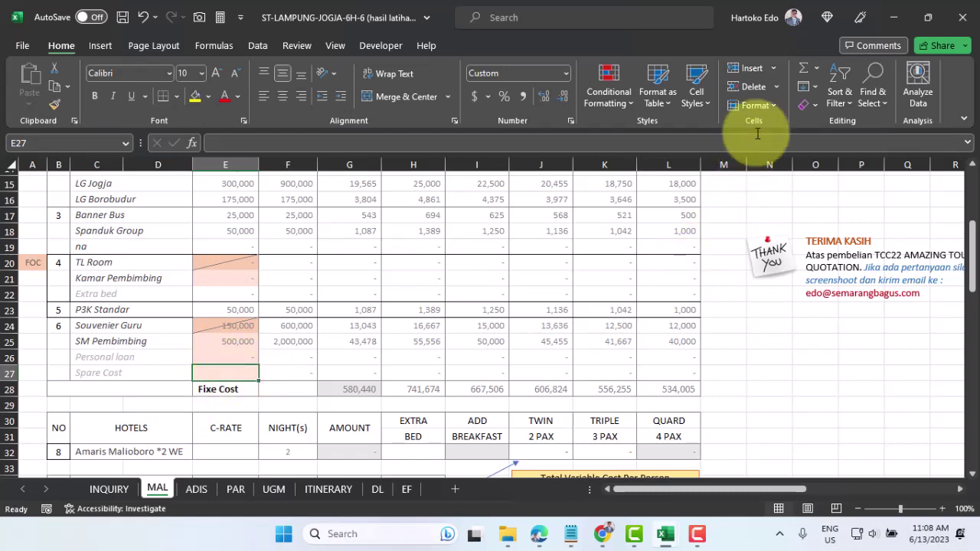
- Start a VLOOKUP function in the Spare Cost C-RATE cell E27 with the Bus 50 seater cell C7 as lookup value
click(816, 70)
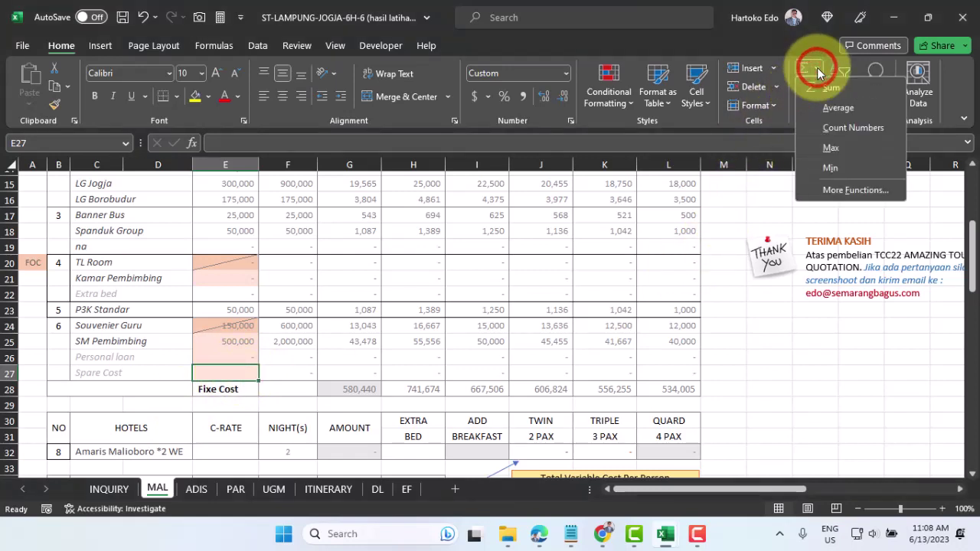
click(842, 190)
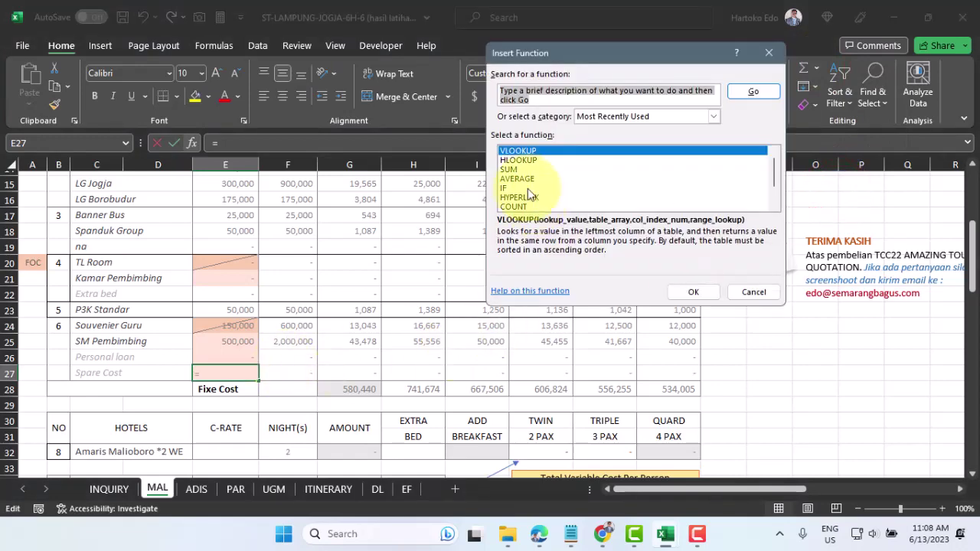
double_click(521, 152)
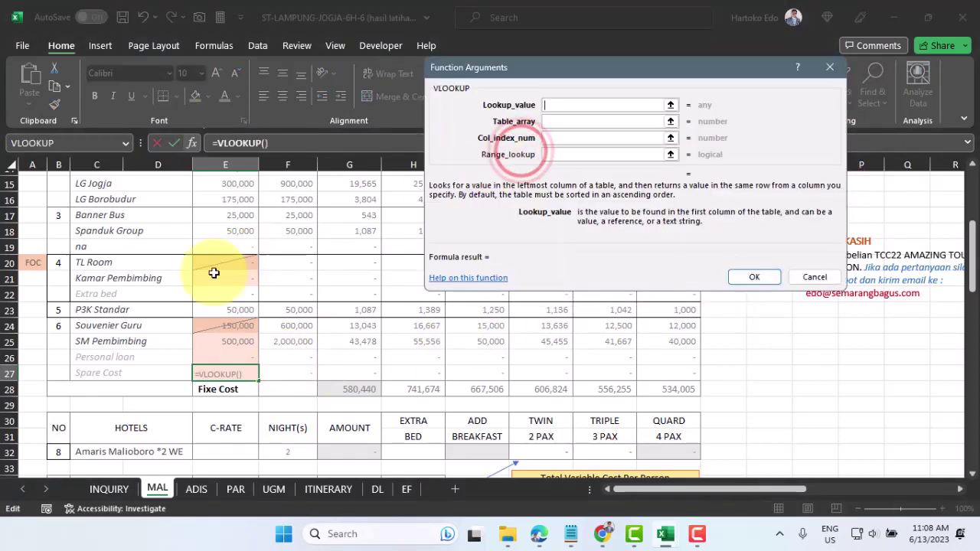
scroll(213, 276, up, 3)
scroll(212, 277, up, 2)
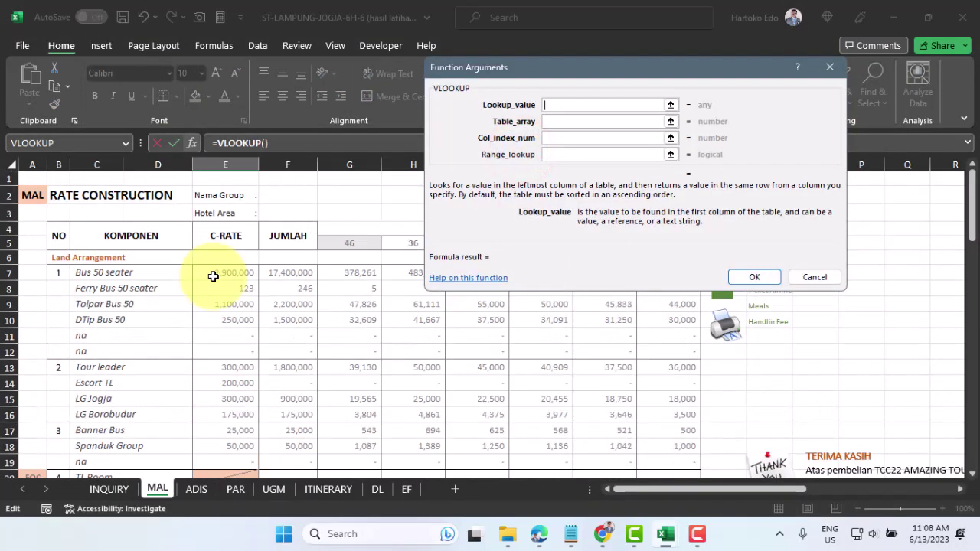
click(86, 273)
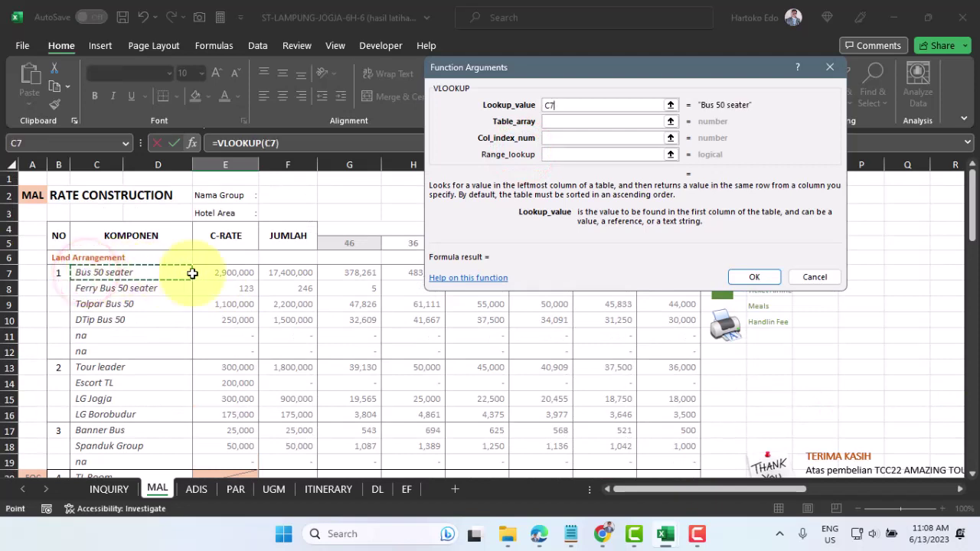
- Set the VLOOKUP table array to the sparecost range B38:E44 in the CONFITARIFF-WAROENGWISATA.xlsx workbook
click(671, 122)
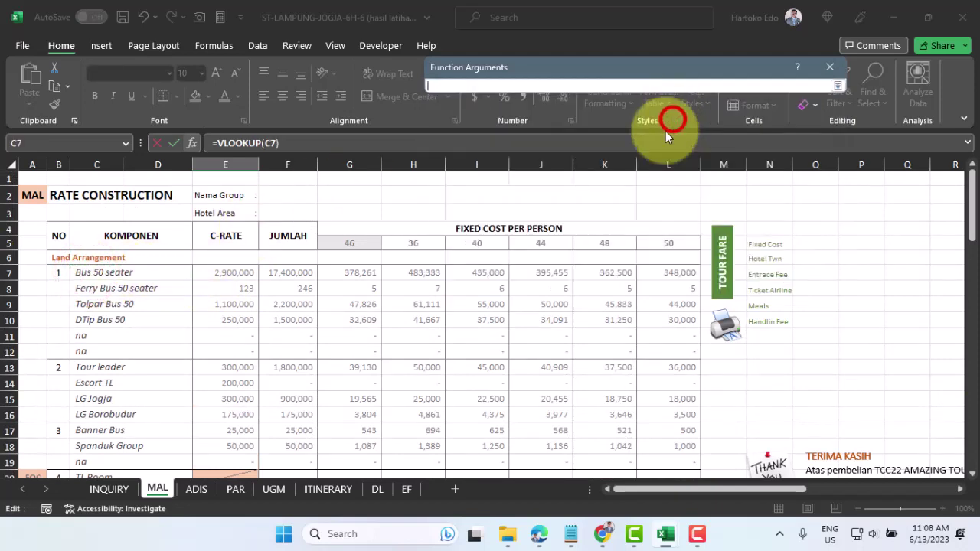
mouse_move(668, 541)
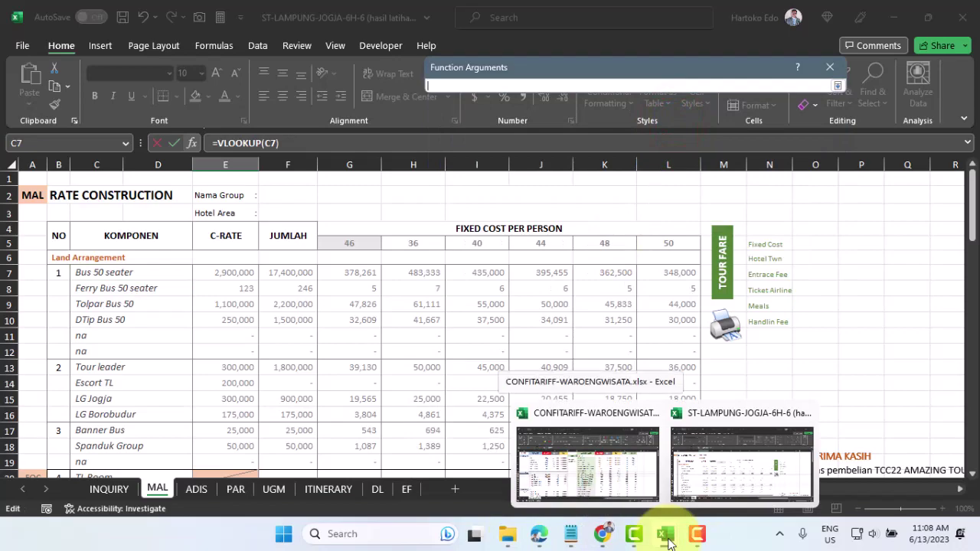
click(582, 467)
scroll(179, 367, down, 9)
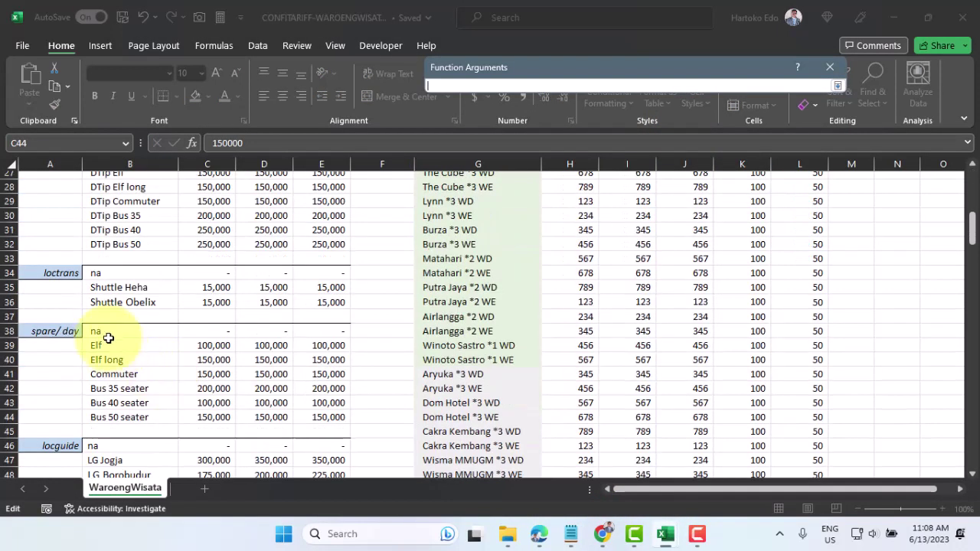
drag(96, 331, 314, 420)
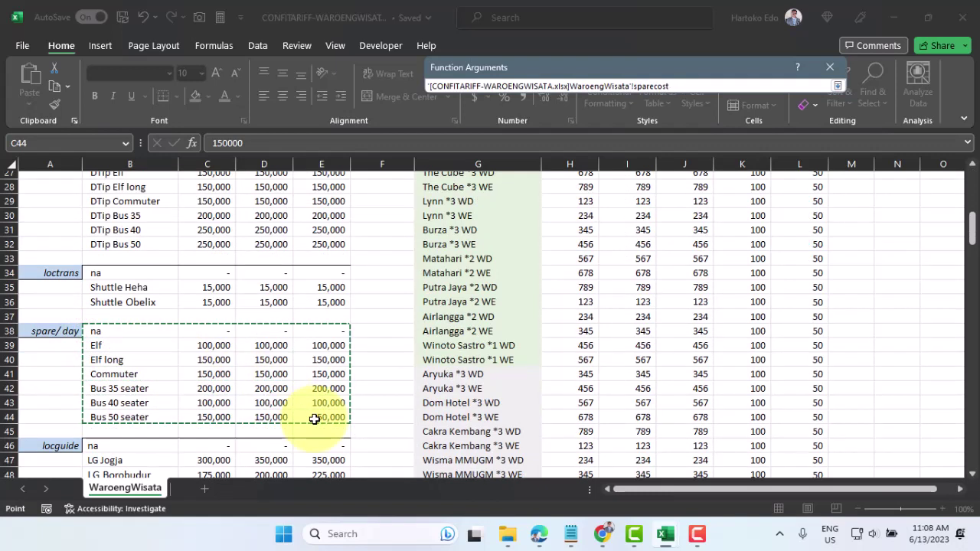
key(Return)
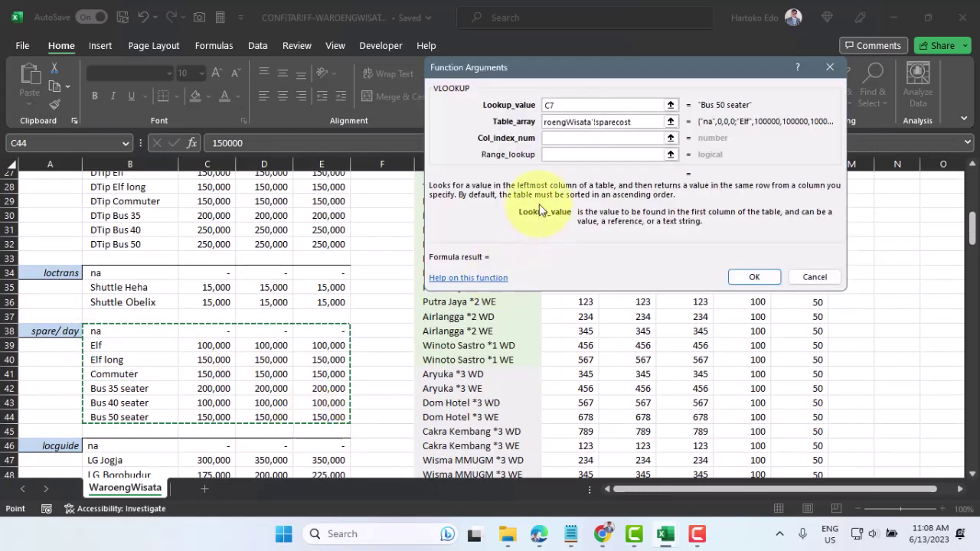
- Complete the Spare Cost VLOOKUP with column index 2 and range lookup false, and check the JUMLAH formula in F27
click(559, 139)
text(2)
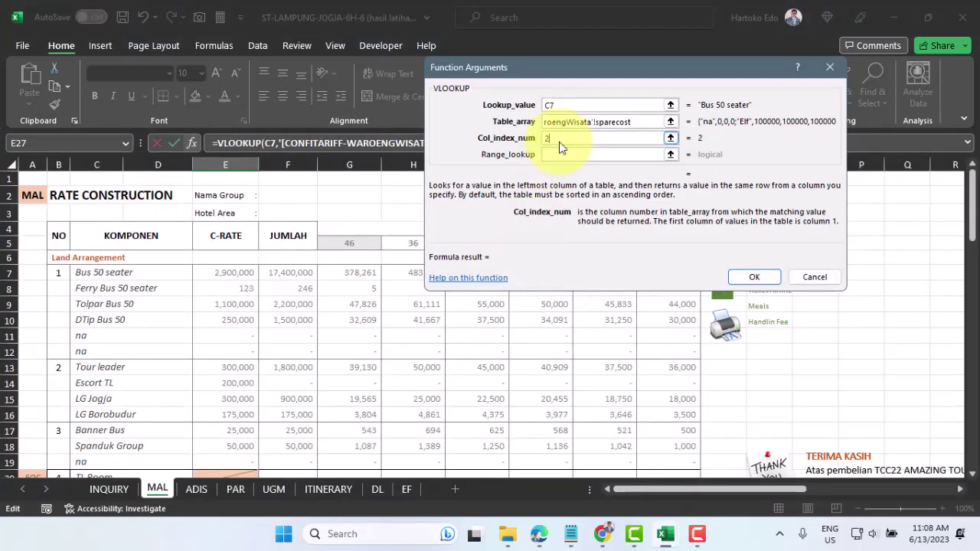
click(559, 153)
text(fa)
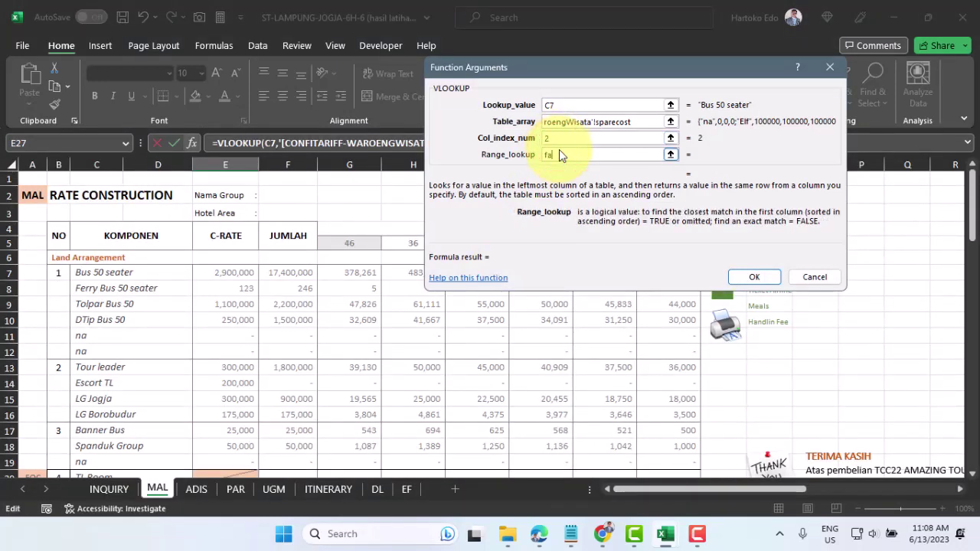
text(lse)
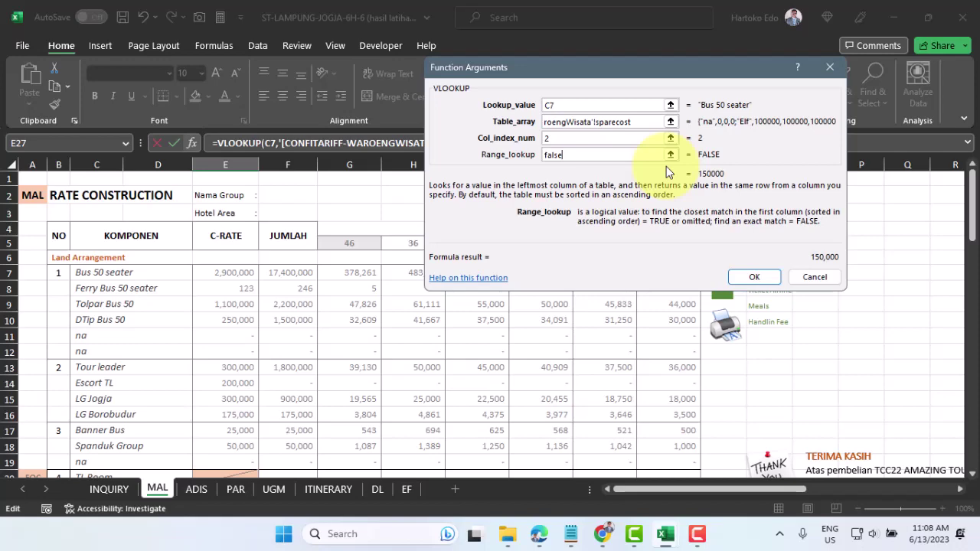
key(Return)
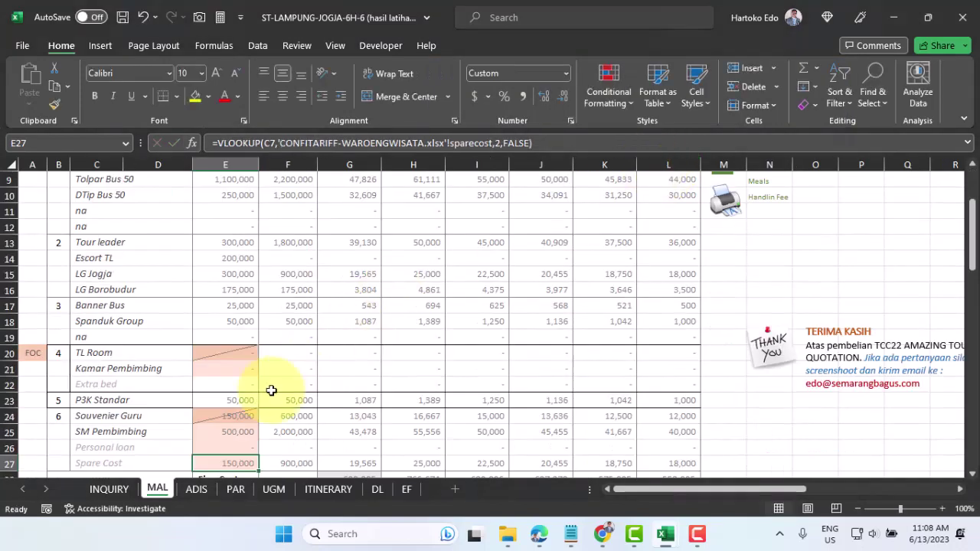
scroll(271, 390, down, 2)
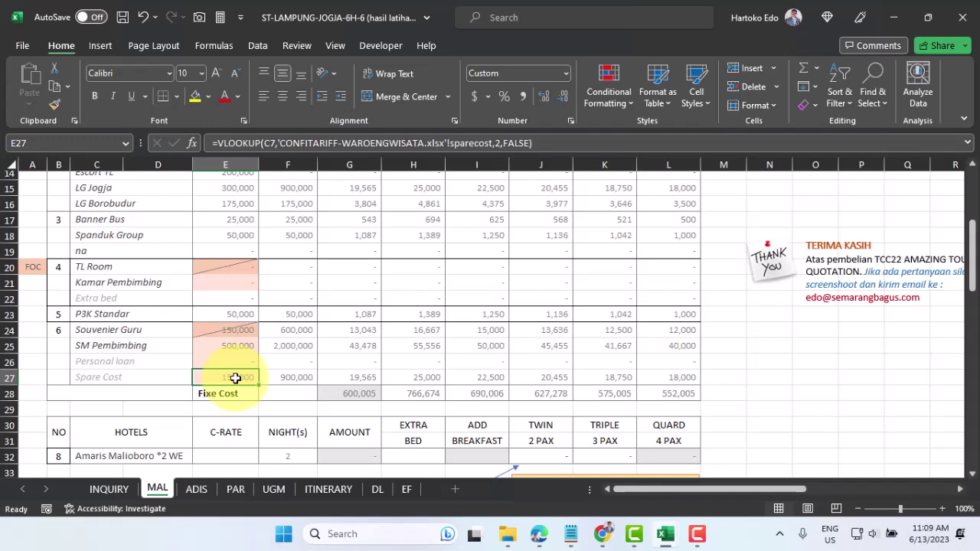
click(291, 380)
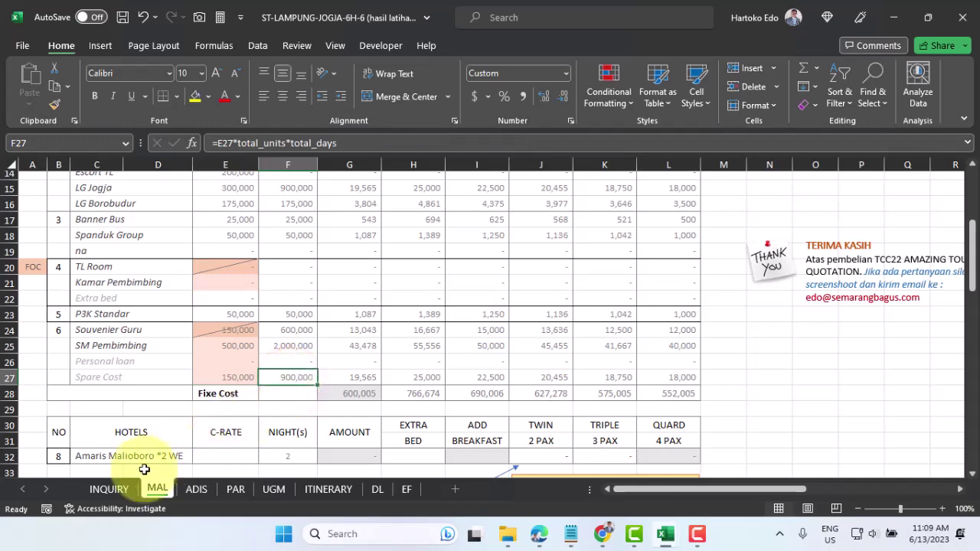
- Check the Moda transport unit count in cell C11 of the INQUIRY sheet, then return to the MAL sheet
click(111, 488)
scroll(165, 352, up, 7)
scroll(170, 339, up, 20)
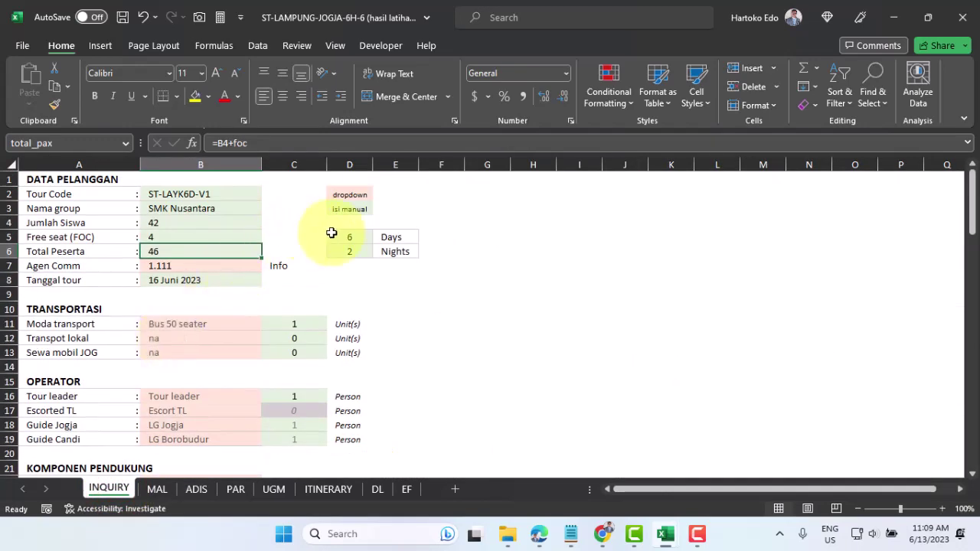
click(297, 322)
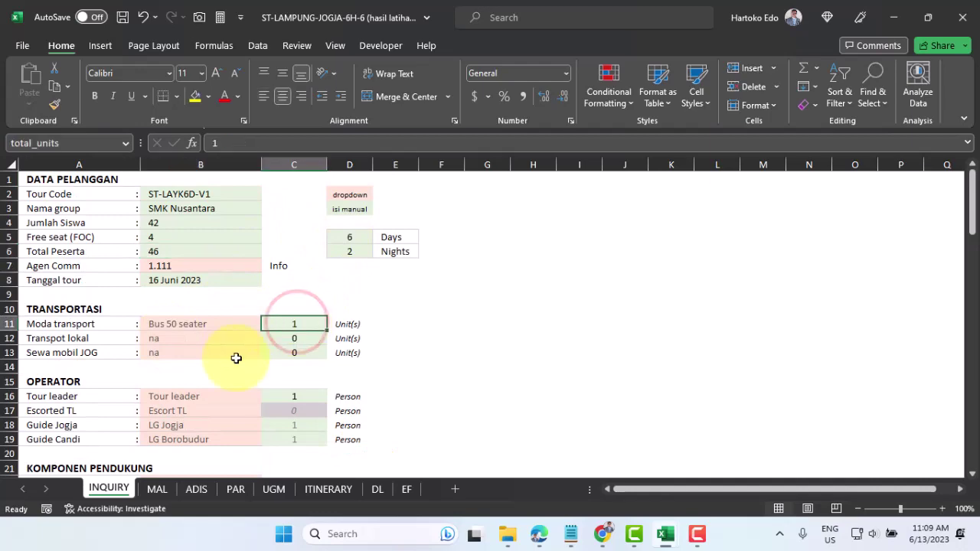
click(158, 489)
- Review the MAL fixed cost rows and inspect the Fixe Cost sum formulas in row 28 from G28 to L28
scroll(269, 390, down, 3)
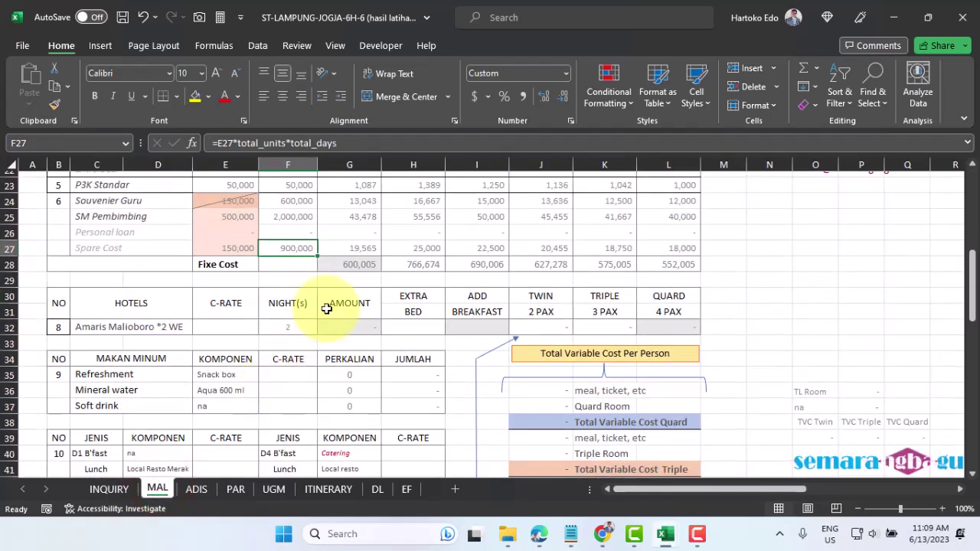
scroll(324, 281, up, 3)
scroll(324, 282, up, 4)
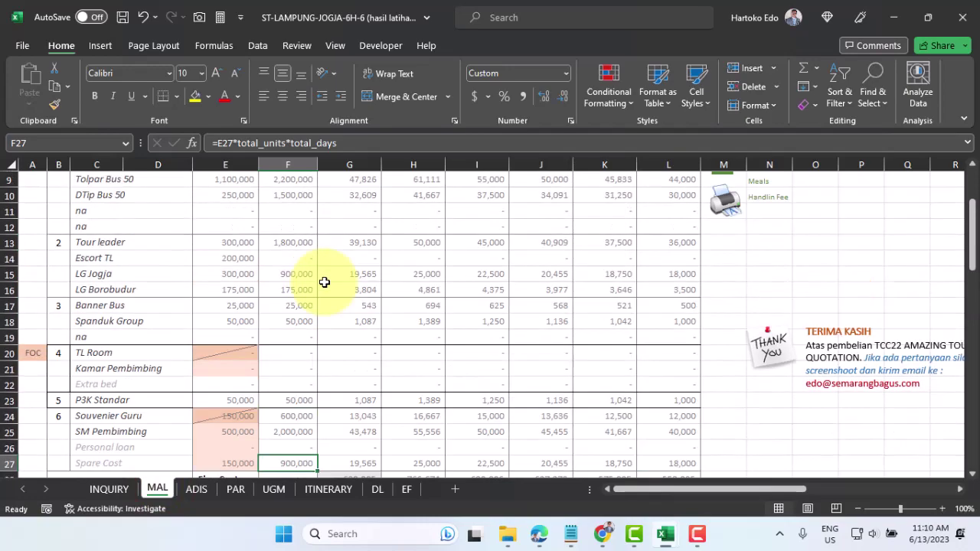
scroll(325, 285, down, 7)
scroll(326, 288, up, 2)
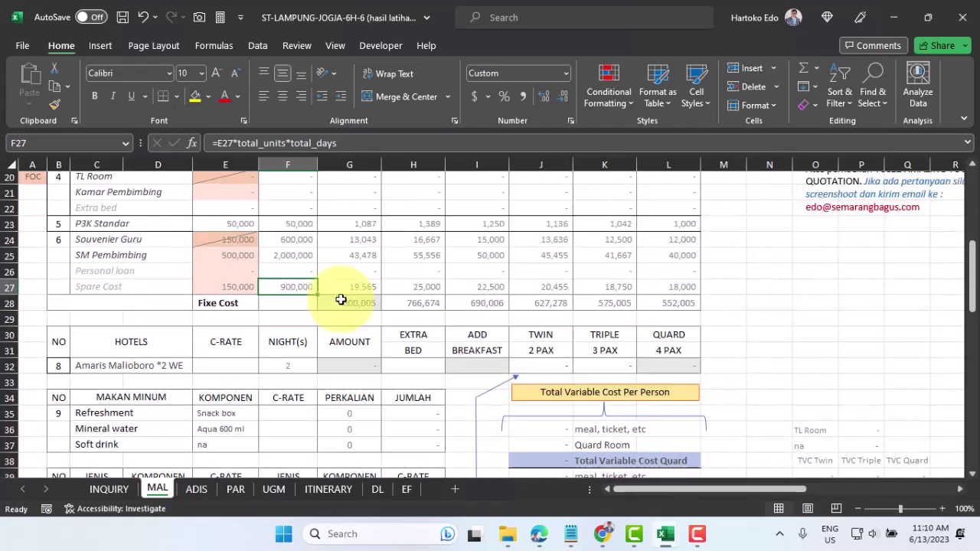
scroll(357, 347, up, 4)
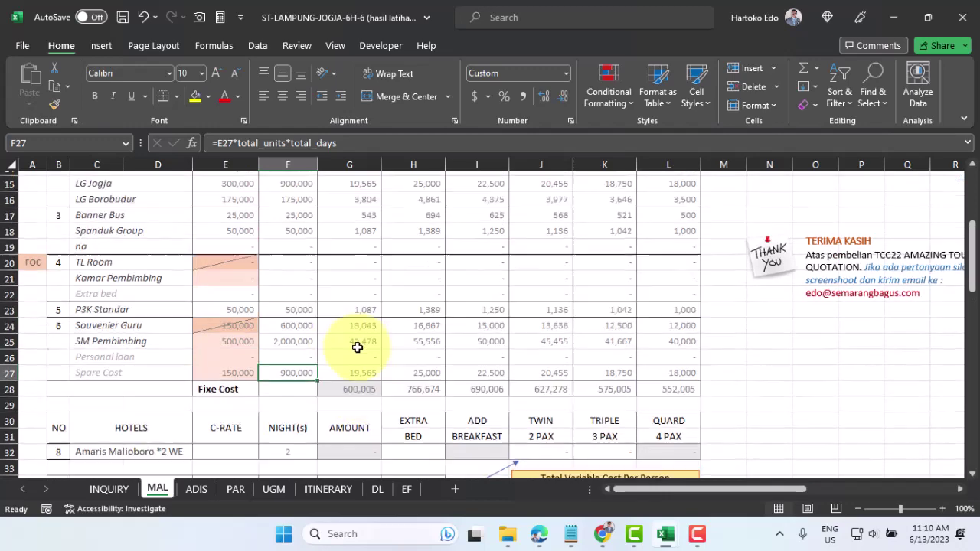
scroll(357, 347, down, 3)
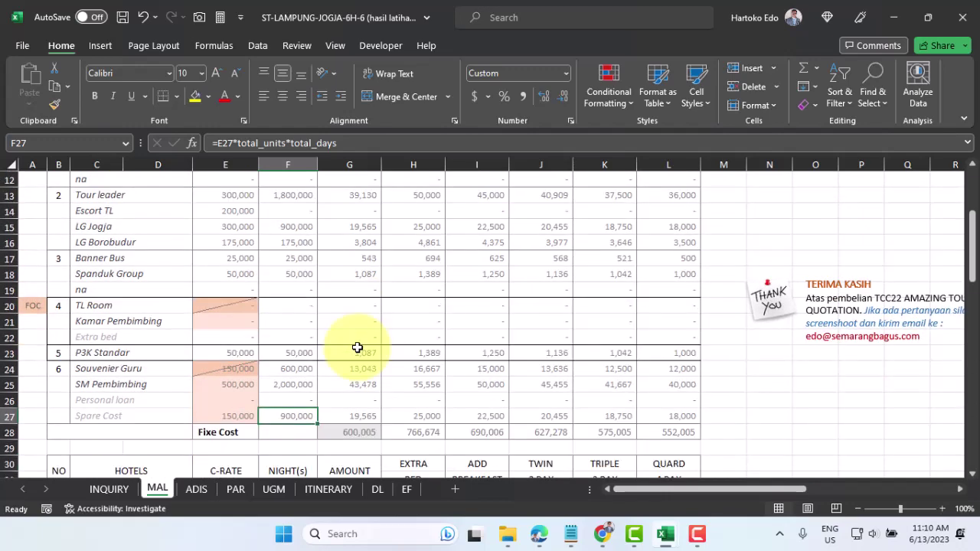
click(363, 434)
scroll(363, 434, up, 4)
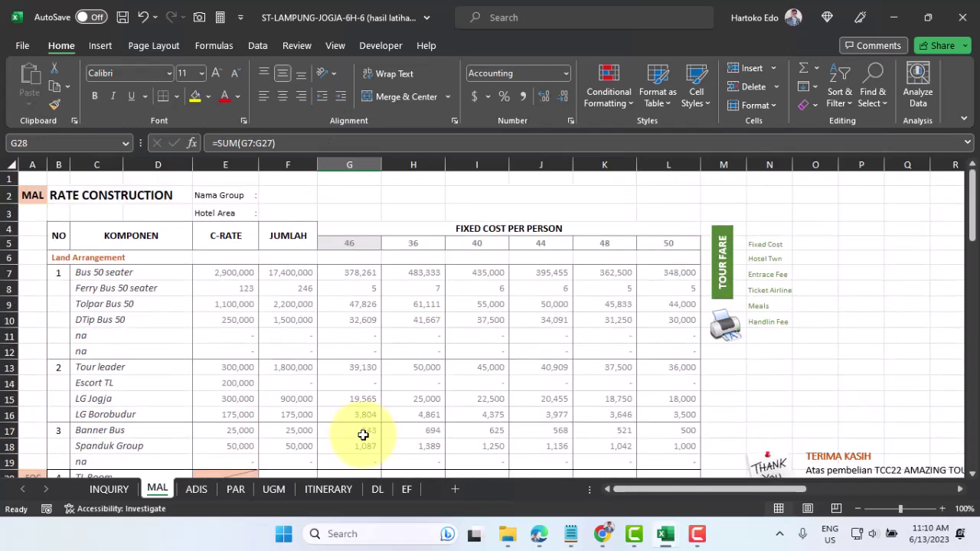
scroll(363, 434, down, 4)
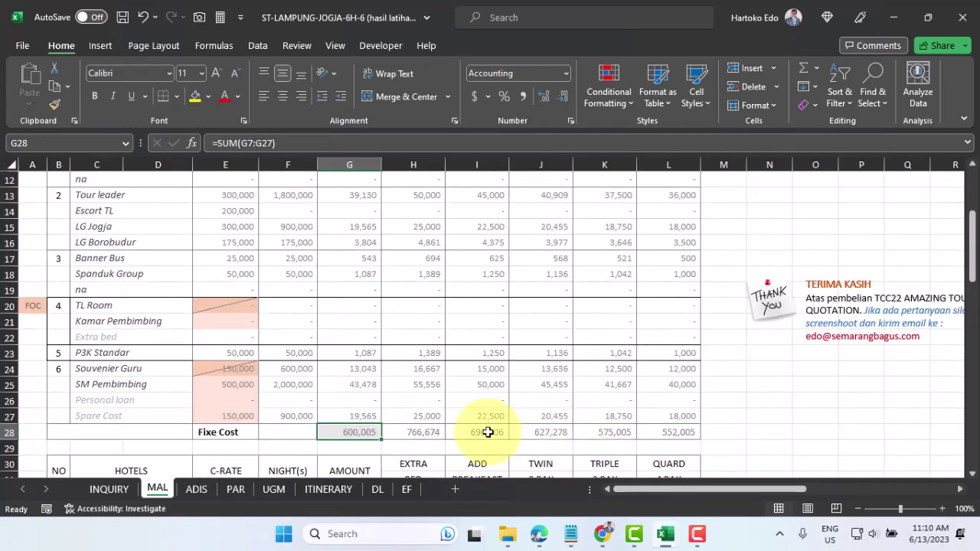
click(409, 432)
click(489, 433)
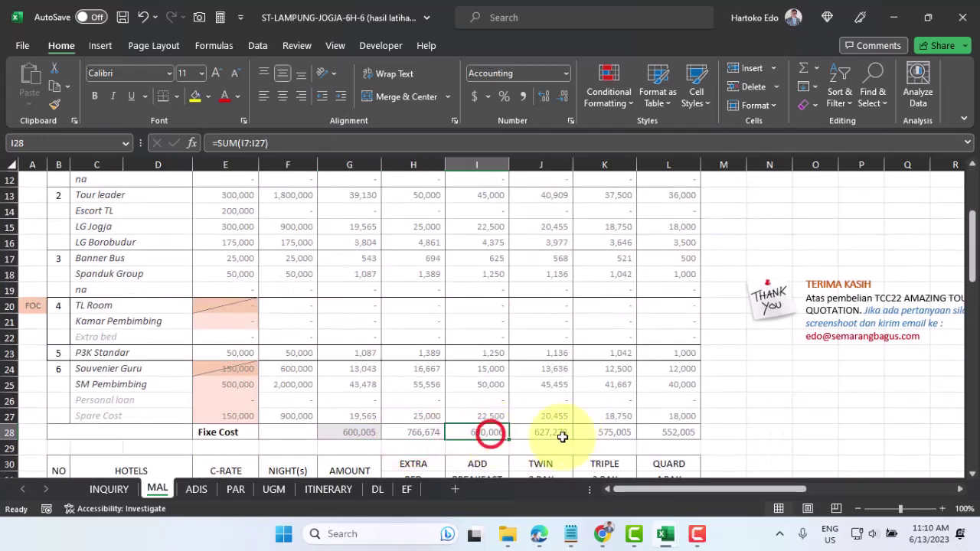
click(537, 432)
click(615, 431)
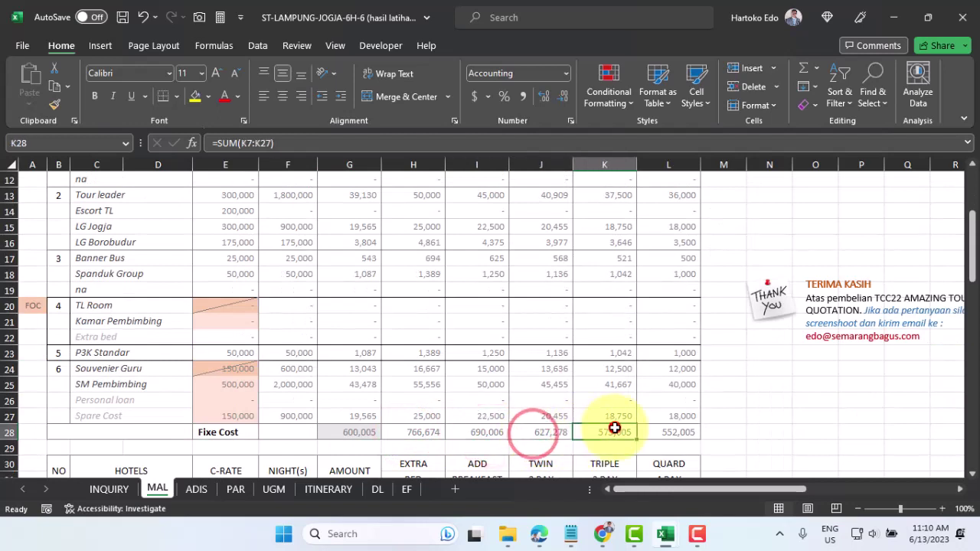
click(680, 430)
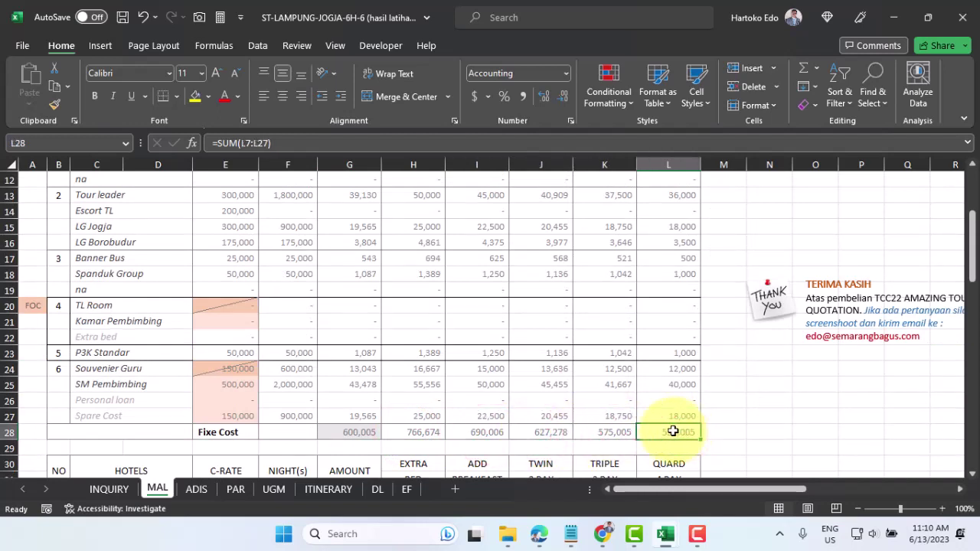
- On the INQUIRY sheet, set Jumlah Siswa to 186 and Free seat (FOC) to 8
click(108, 488)
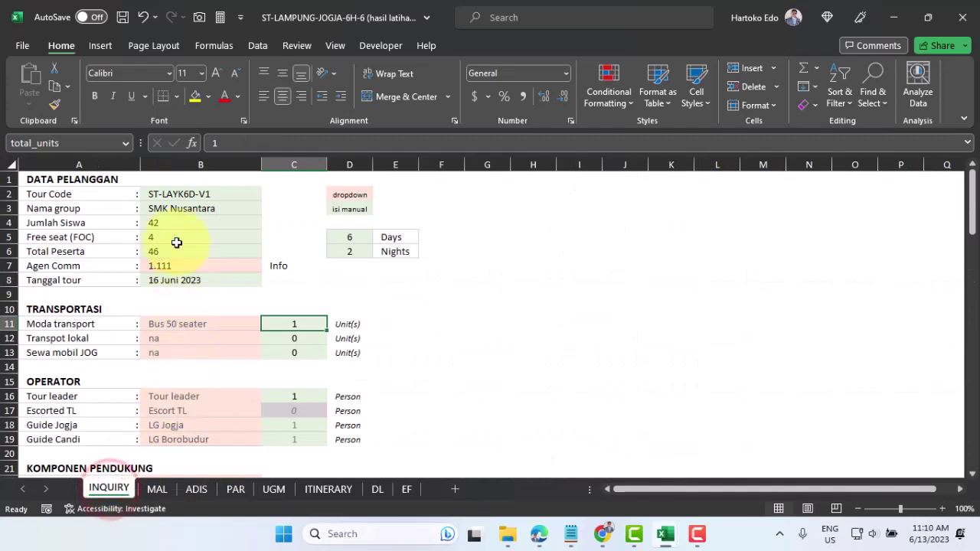
click(167, 220)
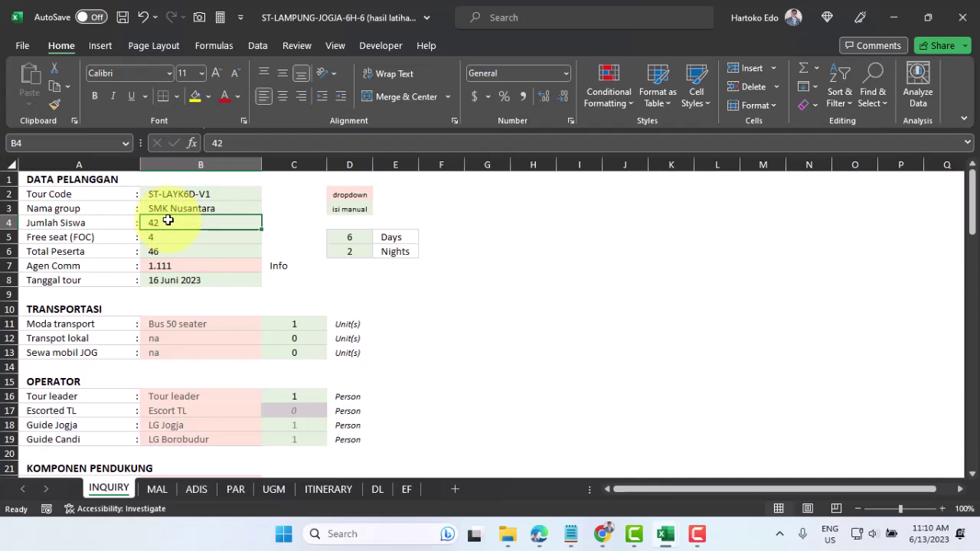
text(186)
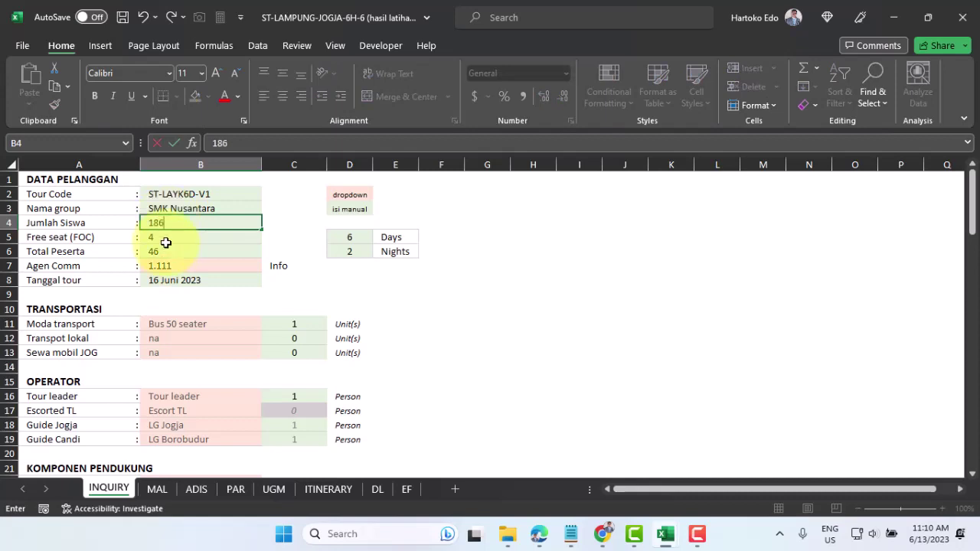
click(164, 240)
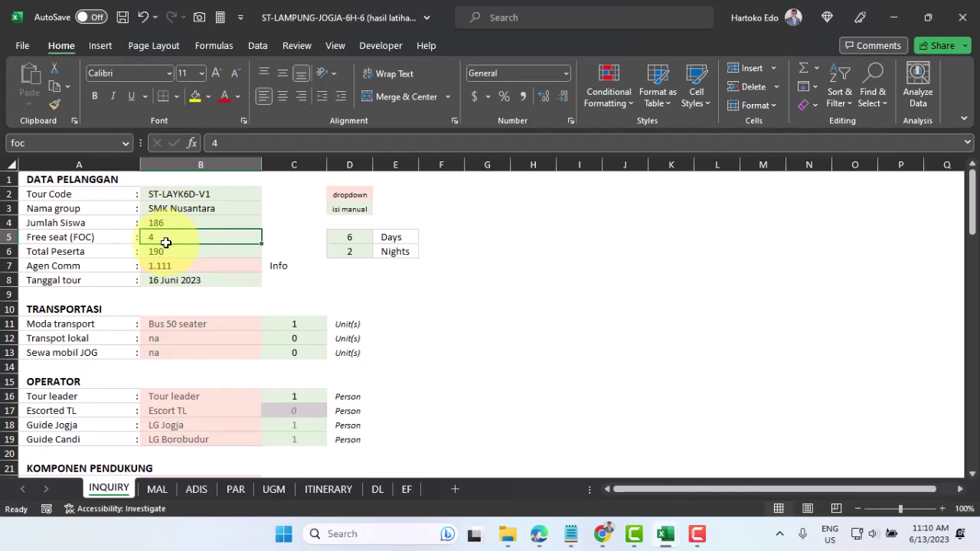
text(8)
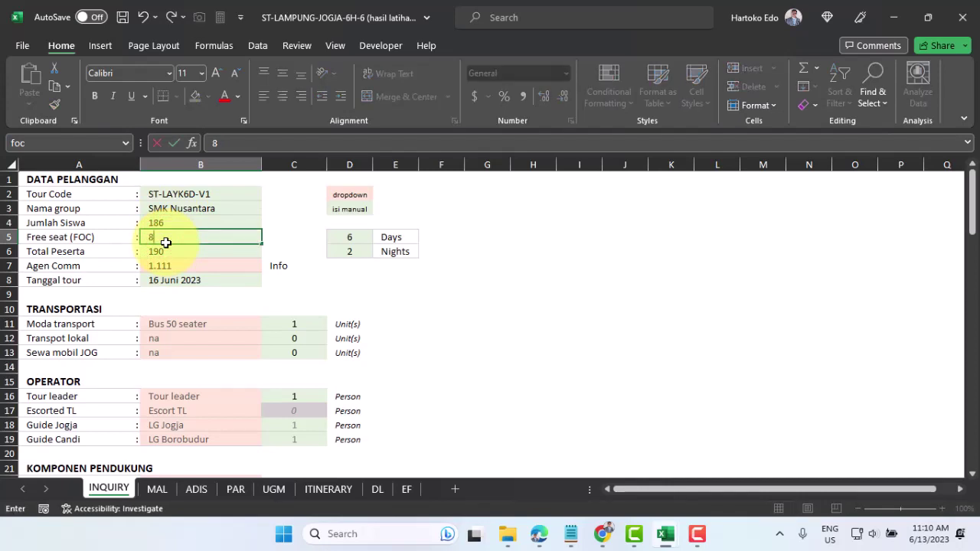
key(Return)
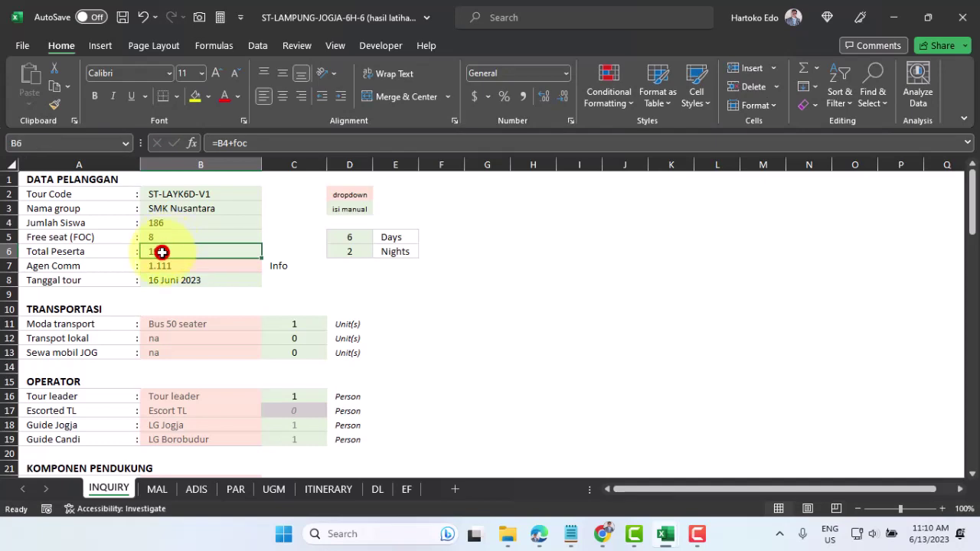
- Set the Bus 50 seater quantity for Moda transport to 4 units
click(300, 325)
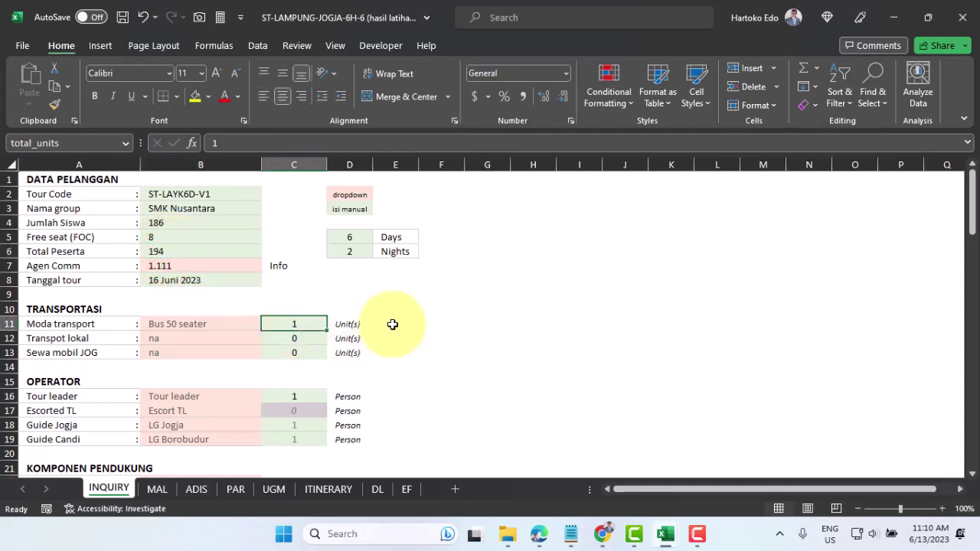
text(4)
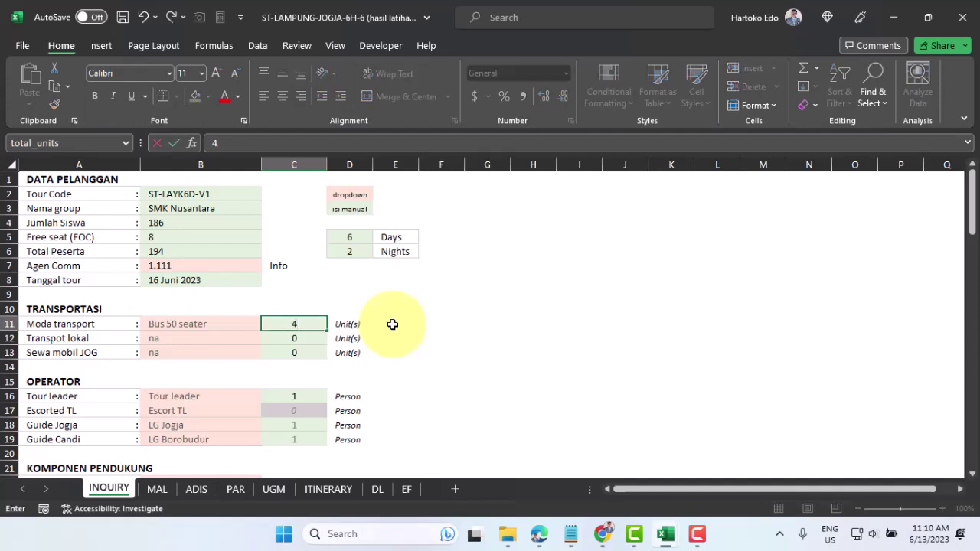
key(Return)
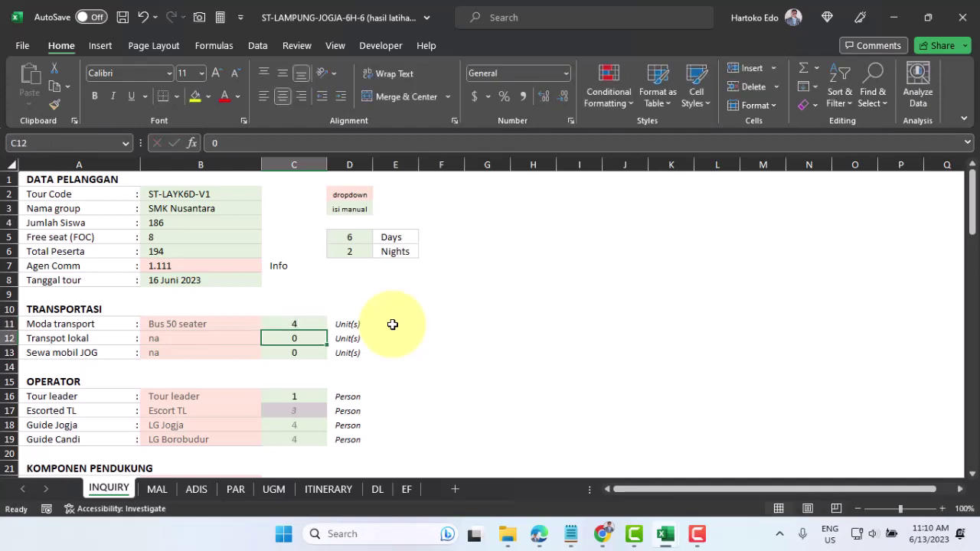
- Compare the Tour leader count in C16 and the Escorted TL formula in C17 with the transport units in C11
click(295, 397)
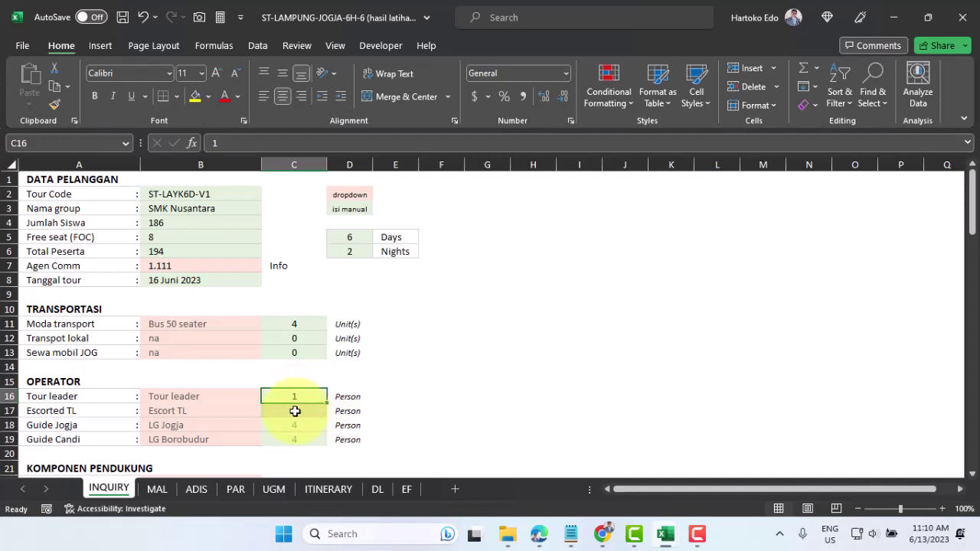
click(295, 411)
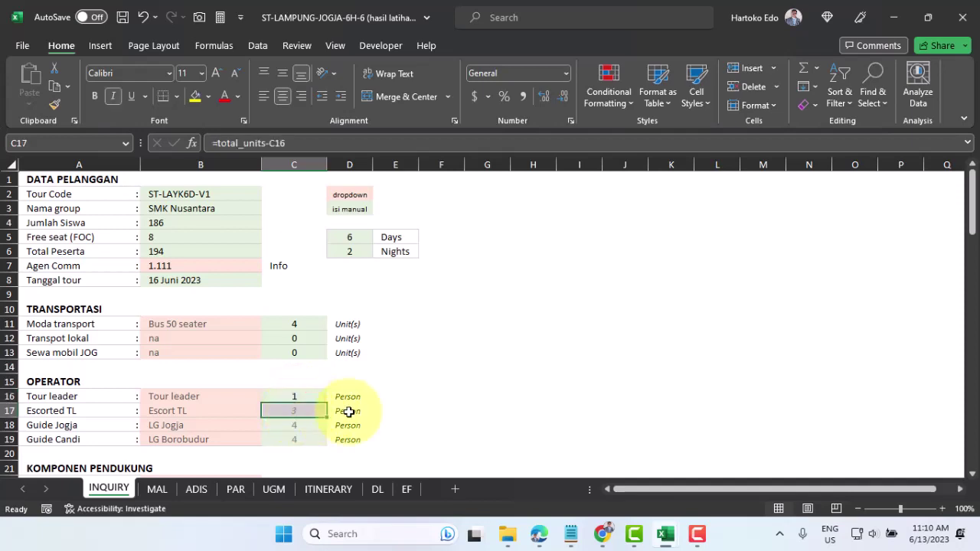
click(294, 395)
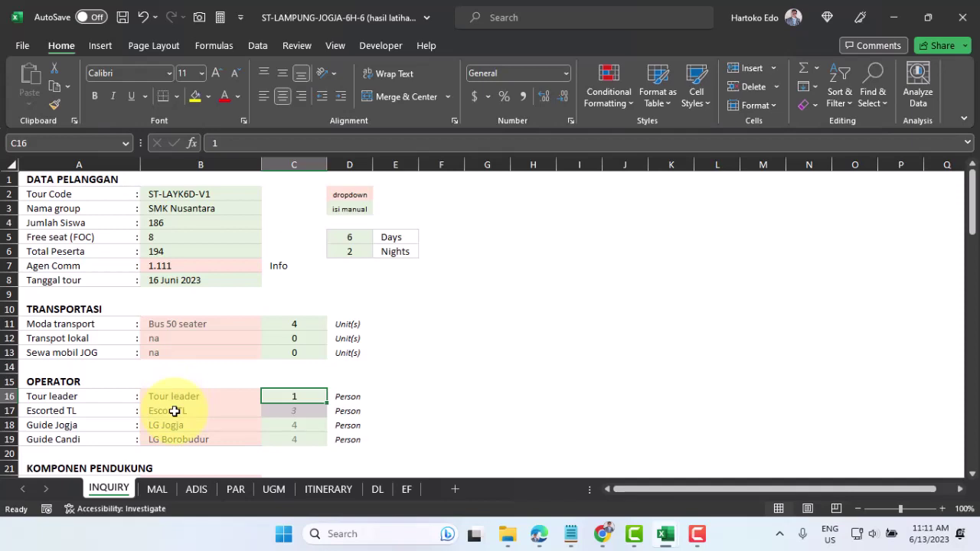
click(302, 411)
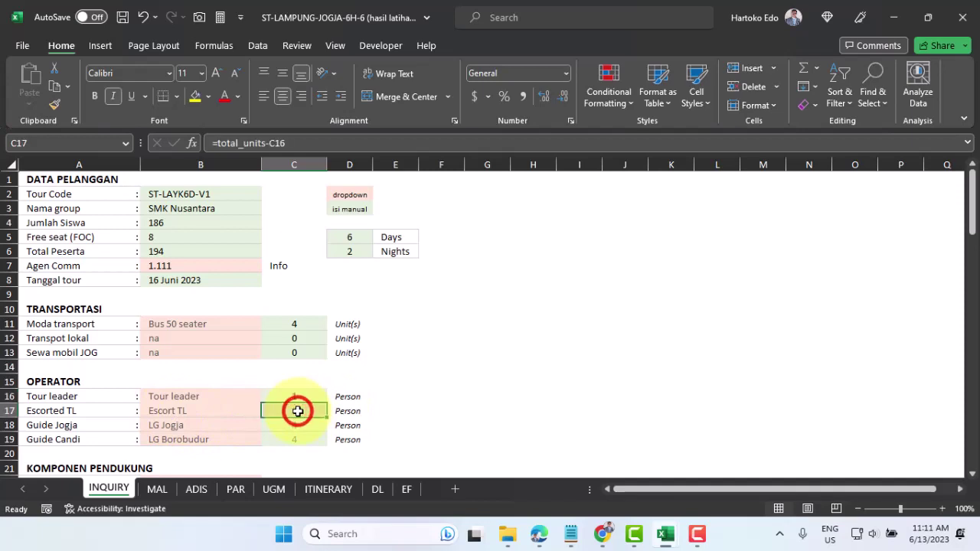
click(295, 324)
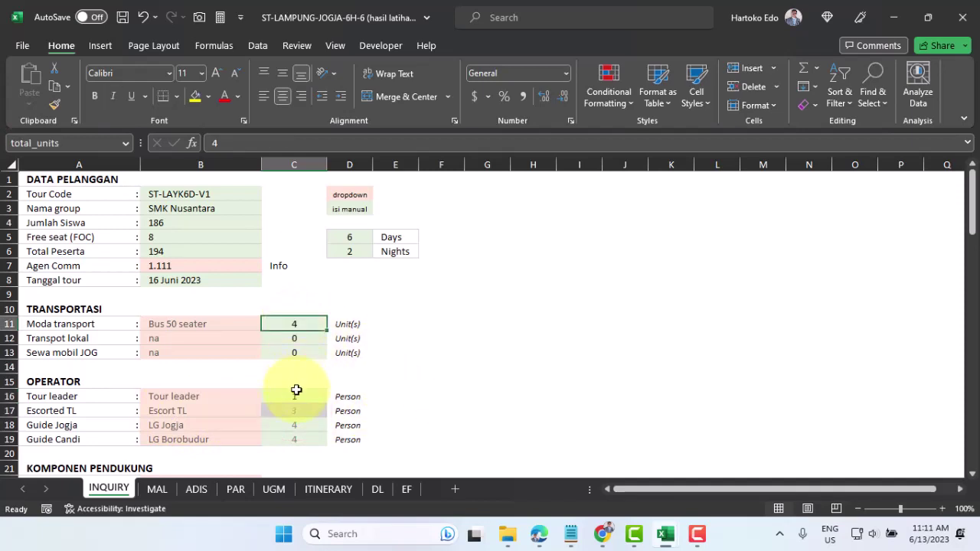
click(296, 394)
click(293, 412)
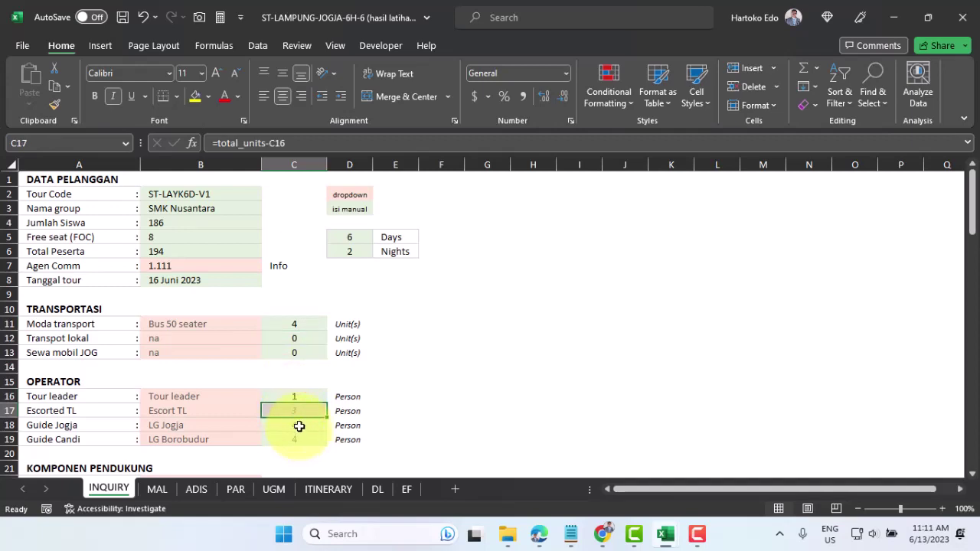
- Start a VLOOKUP function in the MAL hotel C-RATE cell E32 with the Amaris Malioboro *2 WE cell C32 as lookup value
click(165, 489)
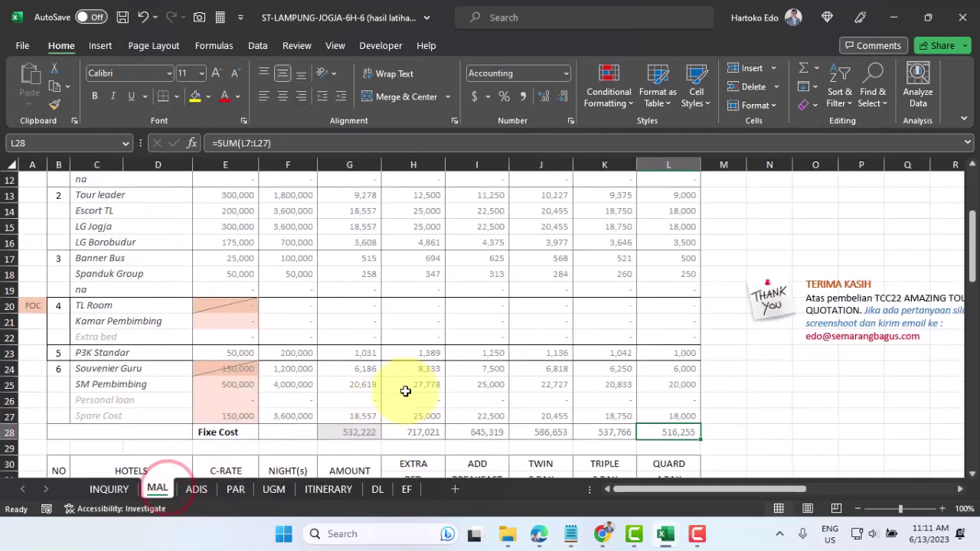
scroll(407, 391, down, 2)
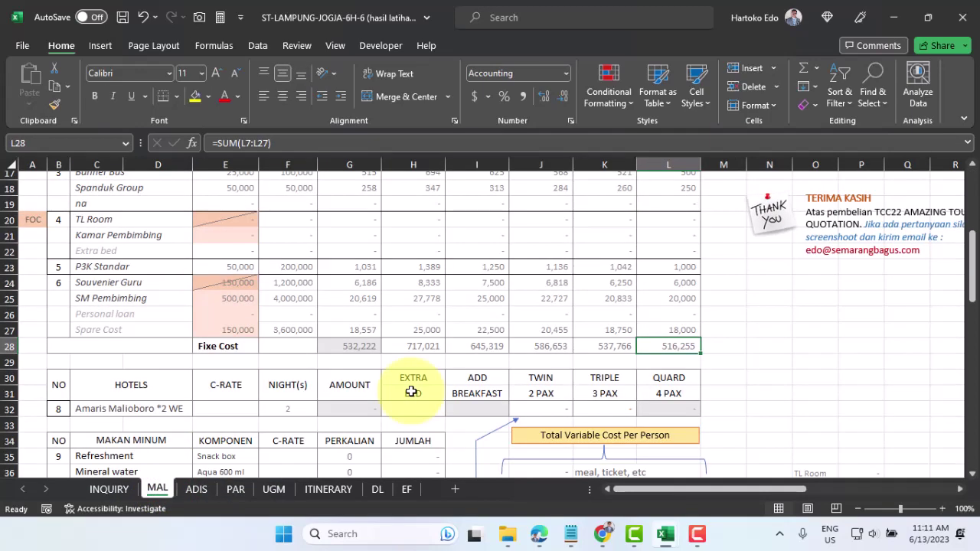
click(226, 410)
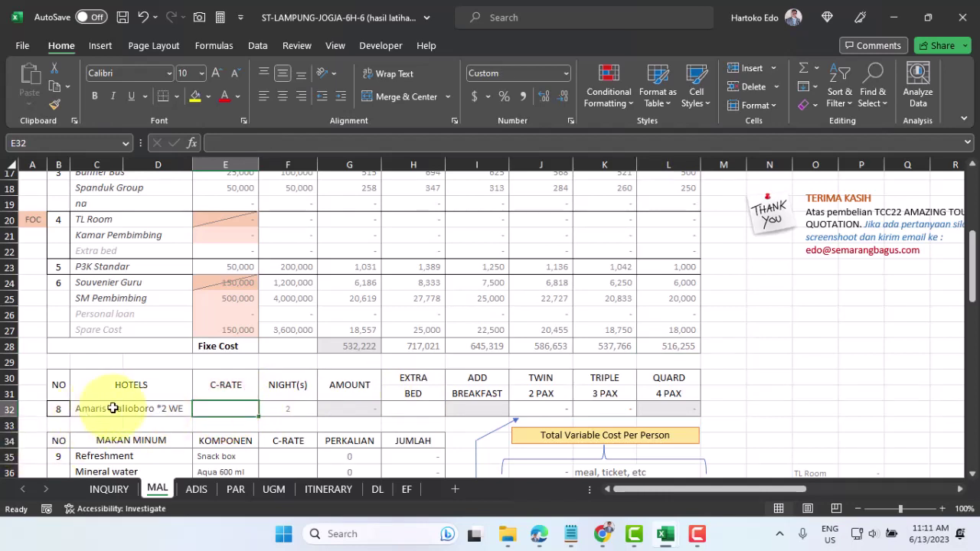
click(228, 410)
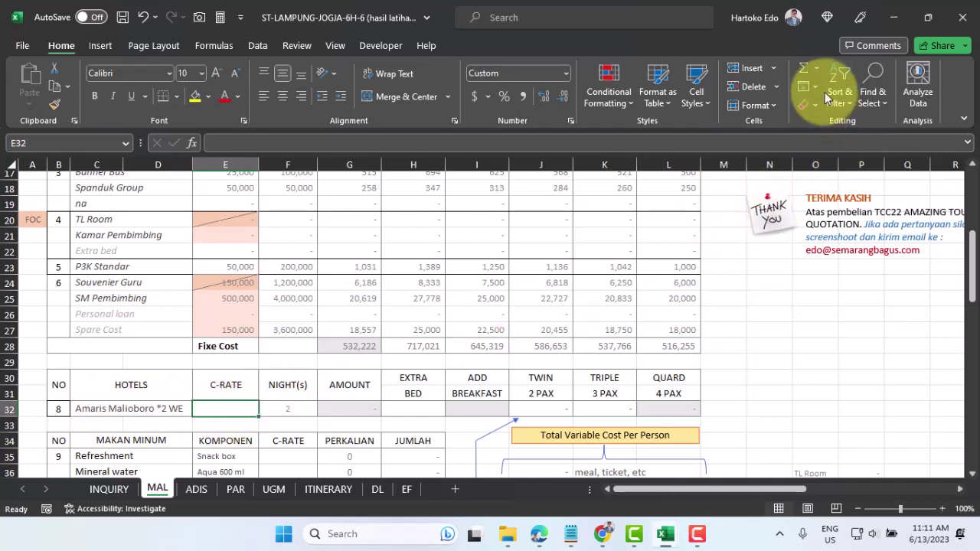
click(817, 69)
click(834, 189)
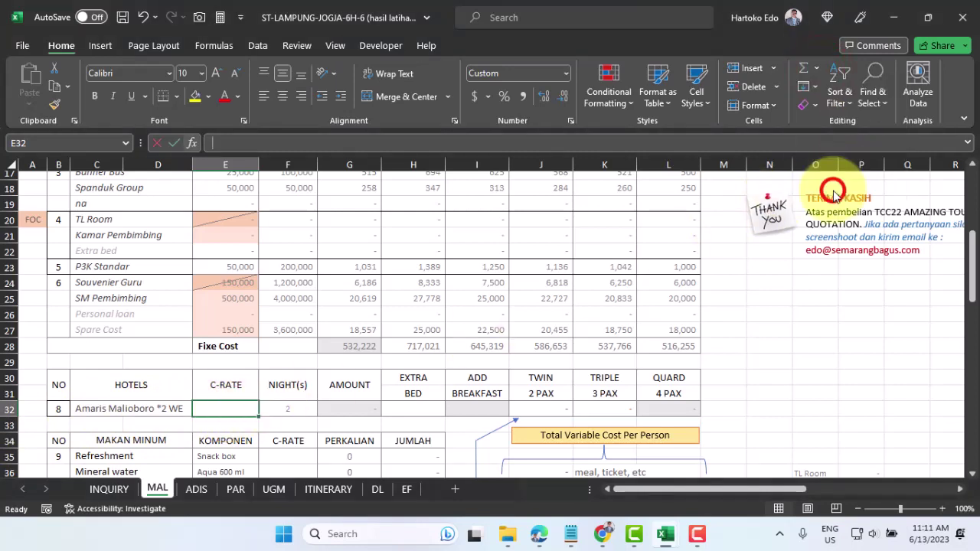
double_click(505, 152)
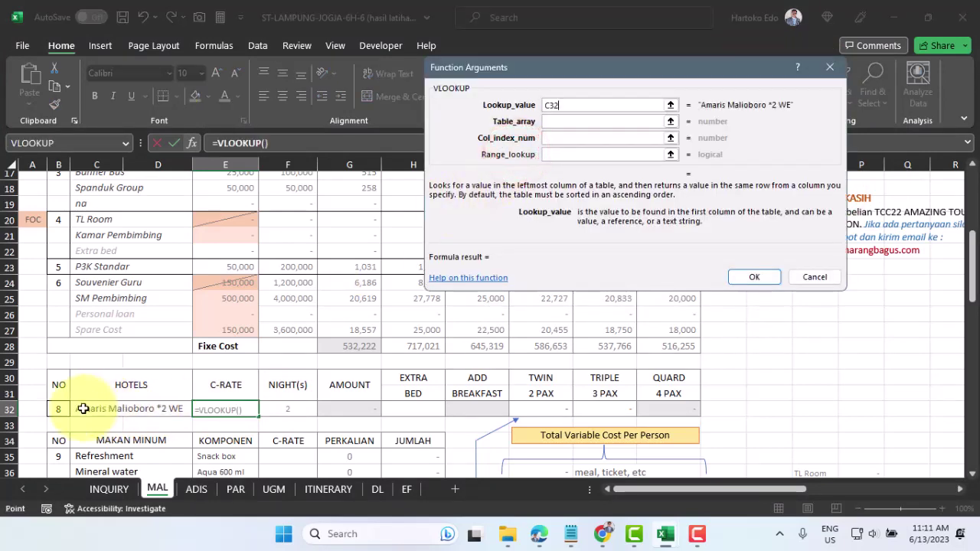
- Set the C-RATE lookup's table array to $G$2:$H$1000 on the WaroengWisata sheet of CONFITARIFF-WAROENGWISATA.xlsx
click(670, 123)
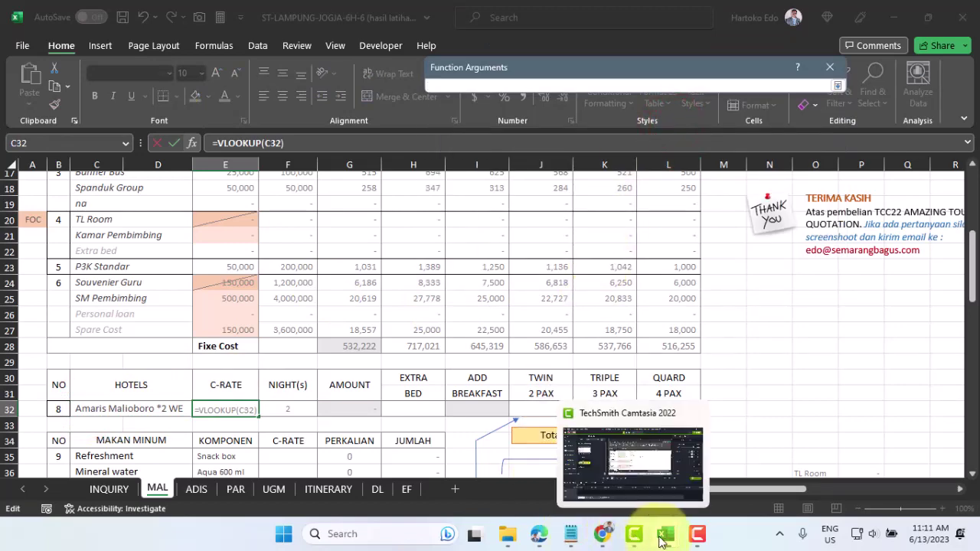
mouse_move(656, 533)
click(593, 465)
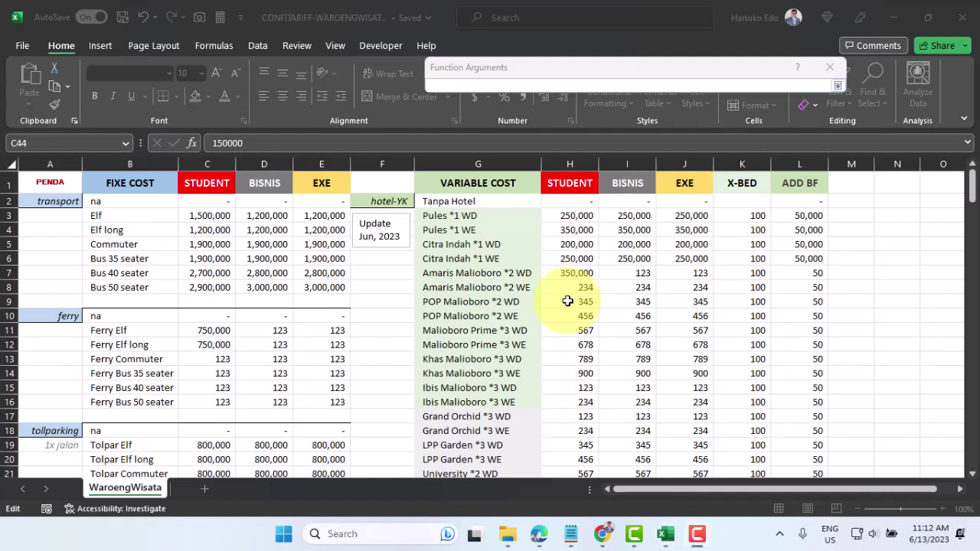
drag(448, 201, 565, 309)
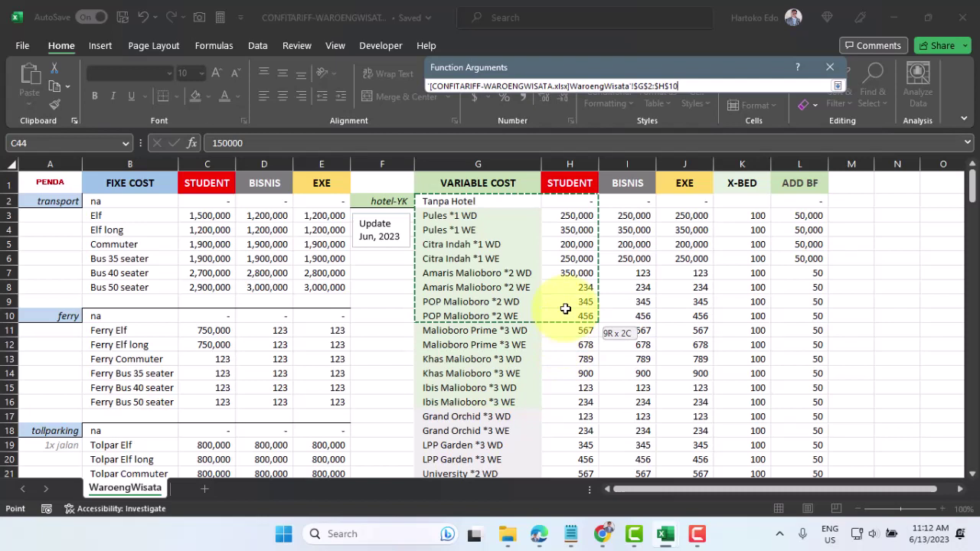
drag(565, 308, 565, 309)
click(679, 86)
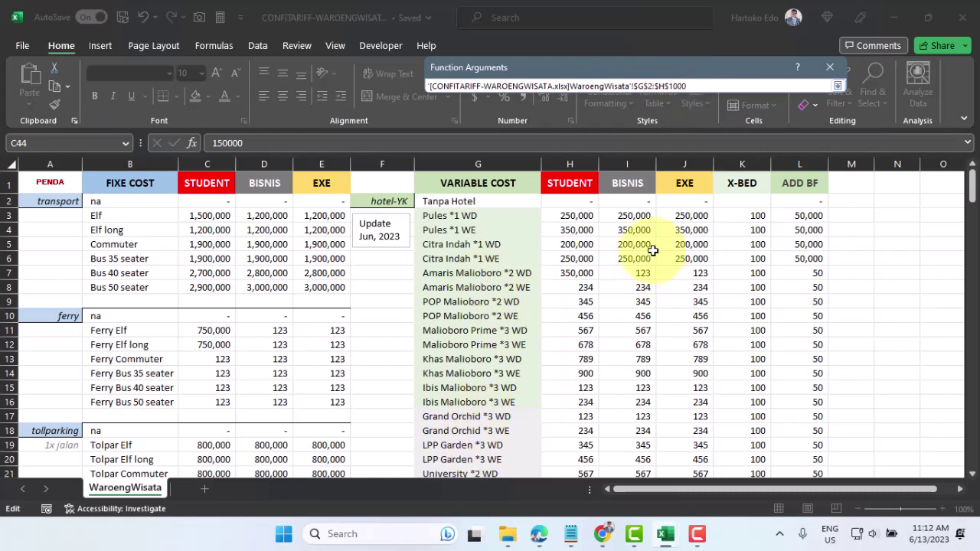
click(701, 84)
key(Return)
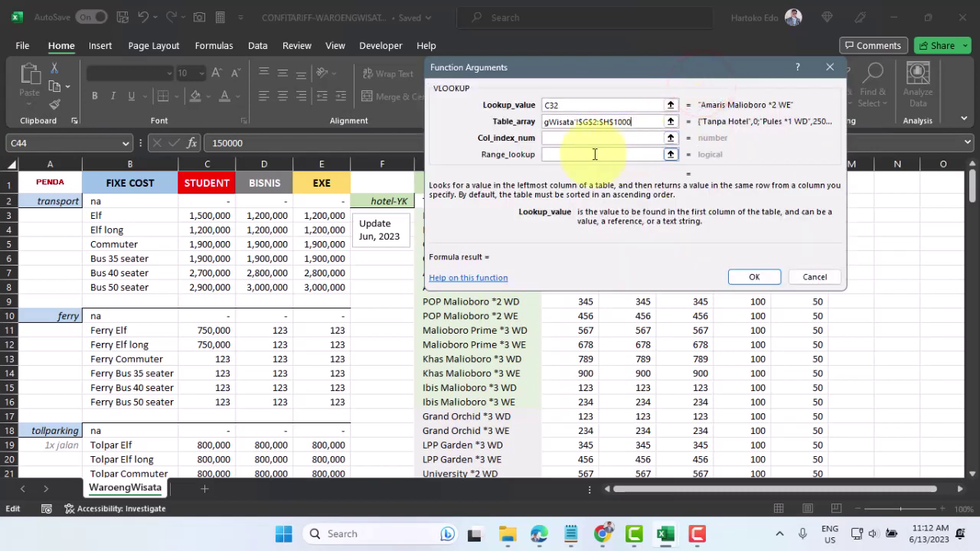
- Complete the hotel C-RATE VLOOKUP in E32 with column index 2 and range lookup FALSE
click(564, 139)
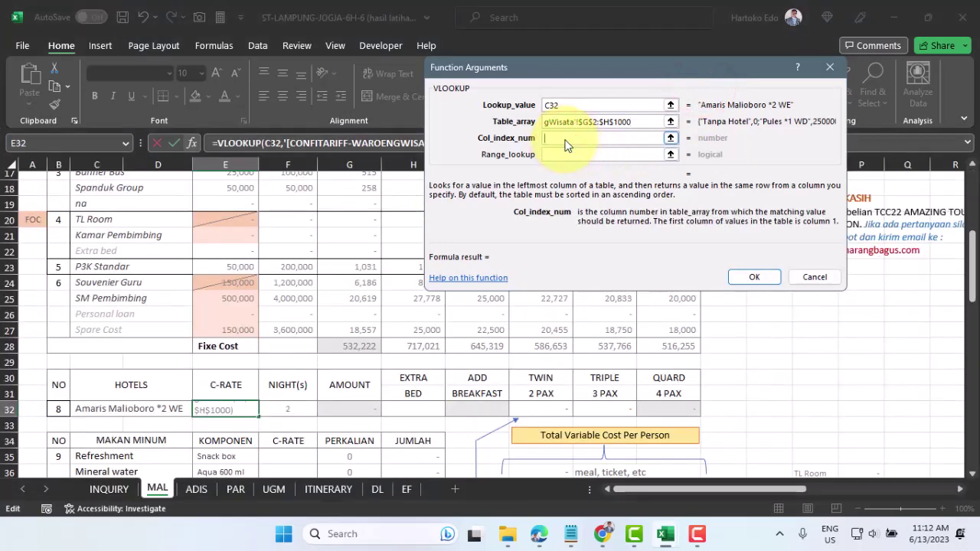
text(2)
click(556, 166)
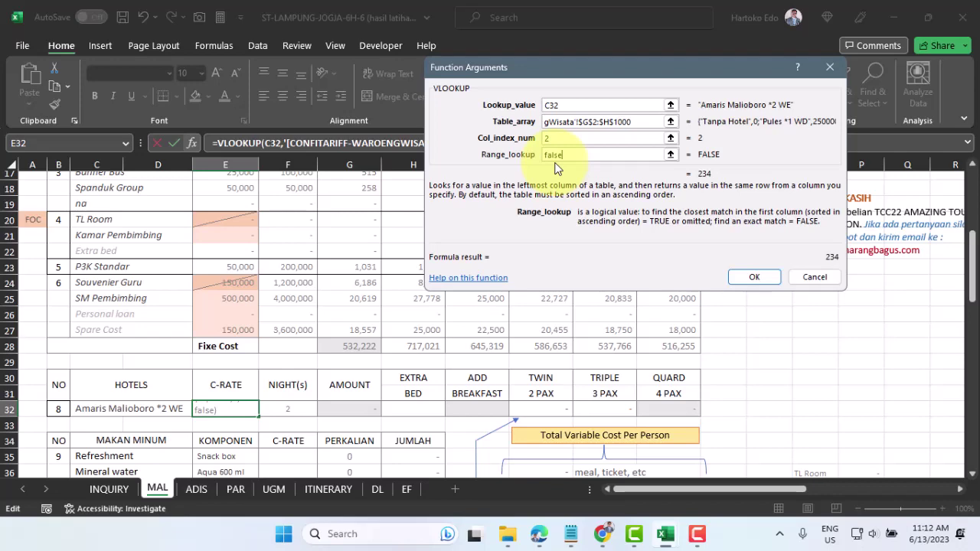
key(Return)
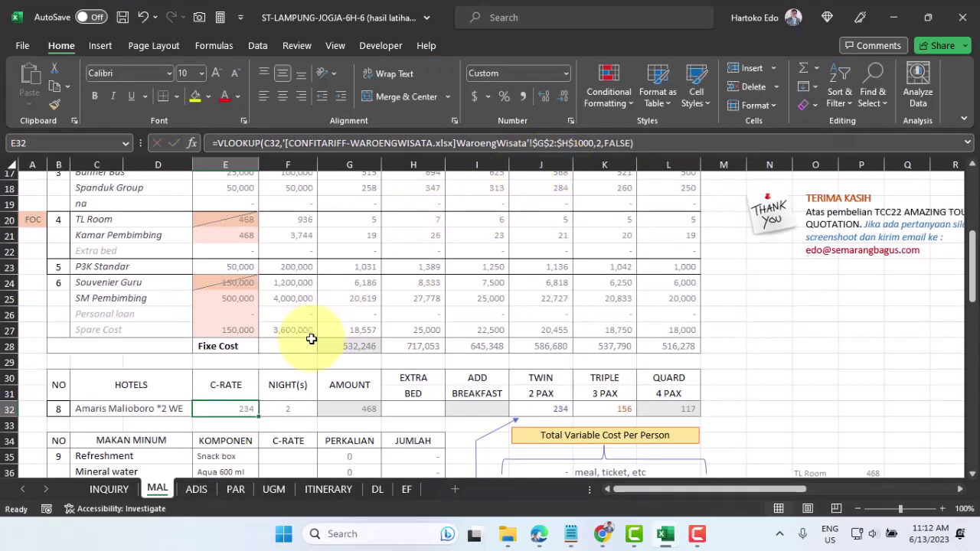
- Start a VLOOKUP function in the hotel's Extra Bed cell H32 with hotel name cell C32 as lookup value
scroll(301, 367, down, 2)
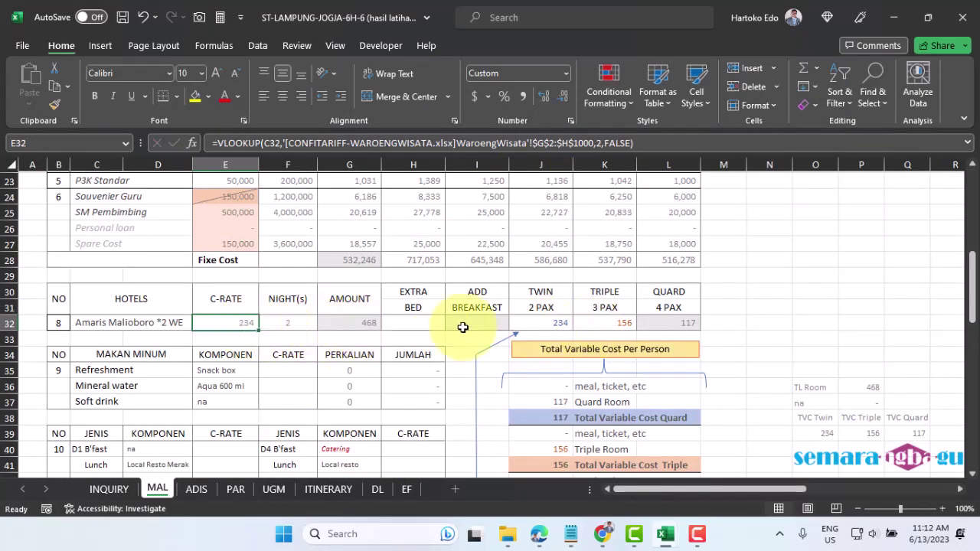
click(419, 323)
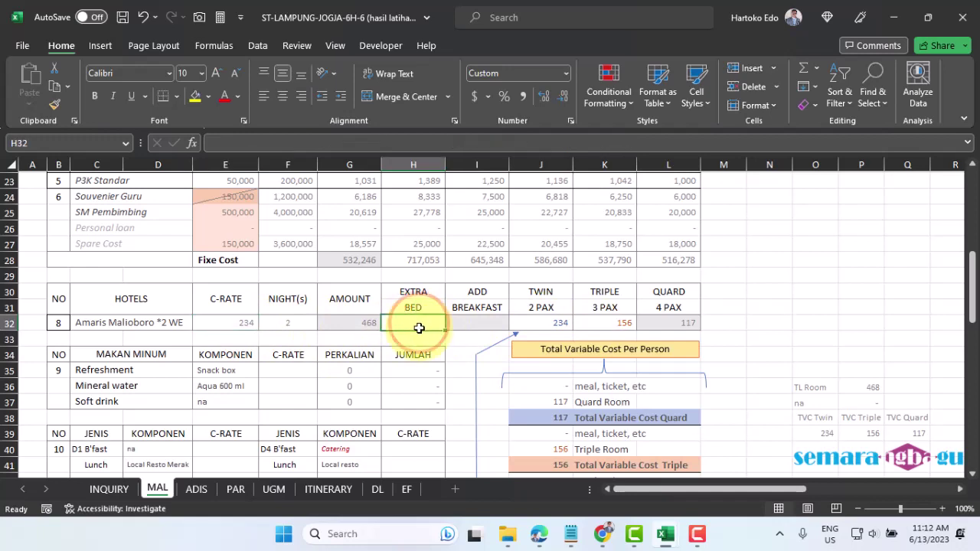
click(816, 68)
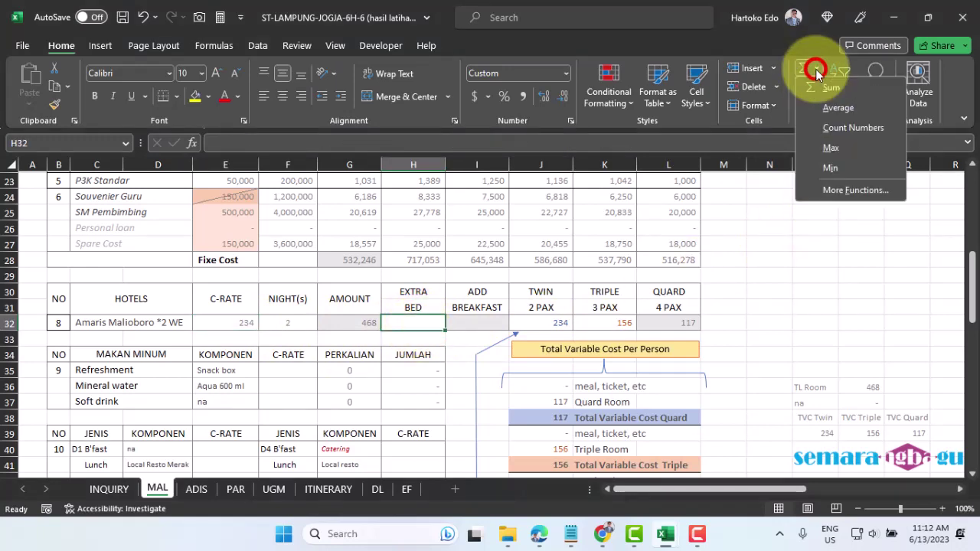
click(840, 191)
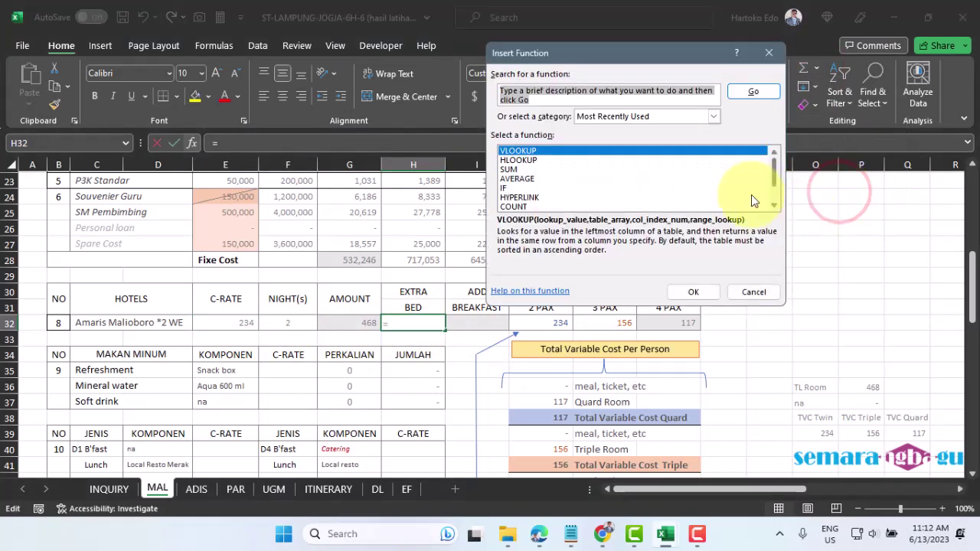
double_click(518, 153)
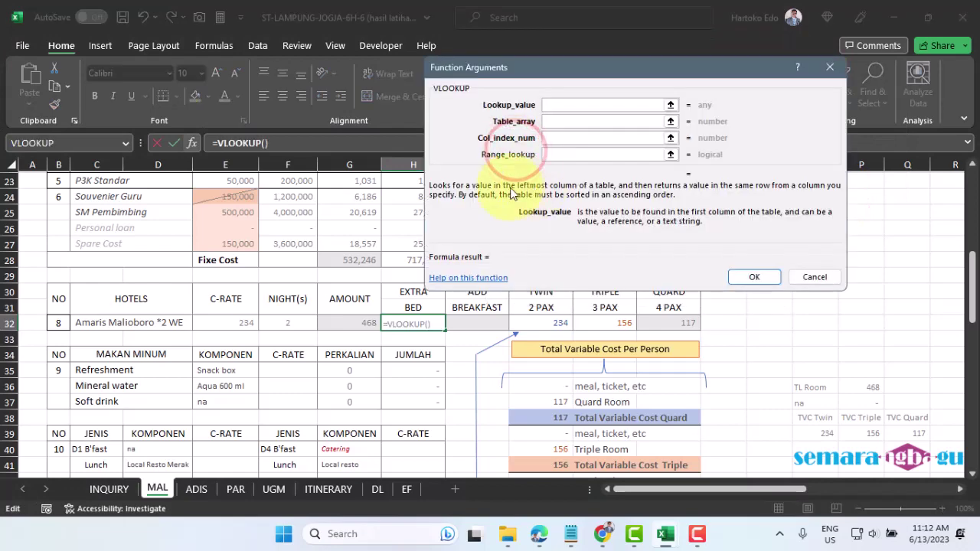
click(85, 325)
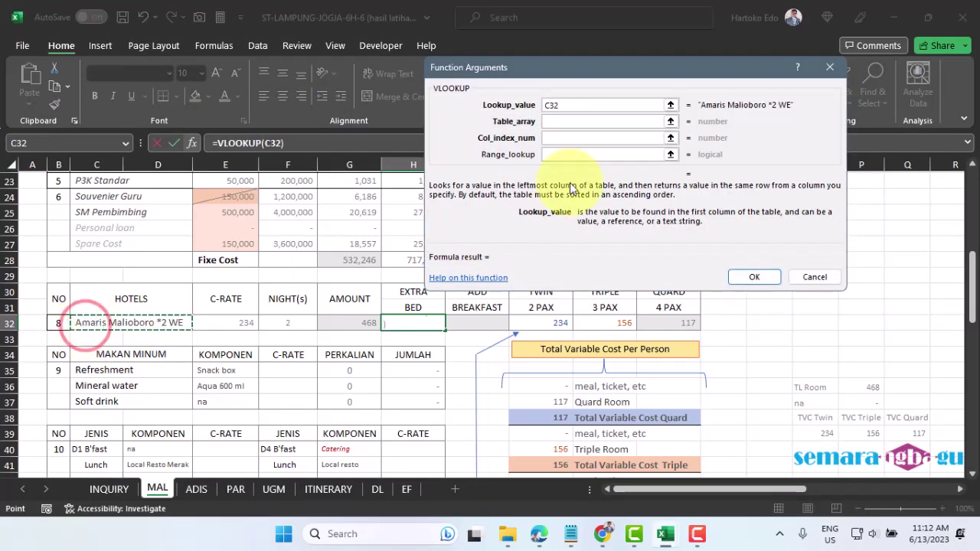
- Set the Extra Bed lookup's table array to $G$2:$J$1600 on the WaroengWisata sheet of the CONFITARIFF-WAROENGWISATA workbook
click(670, 121)
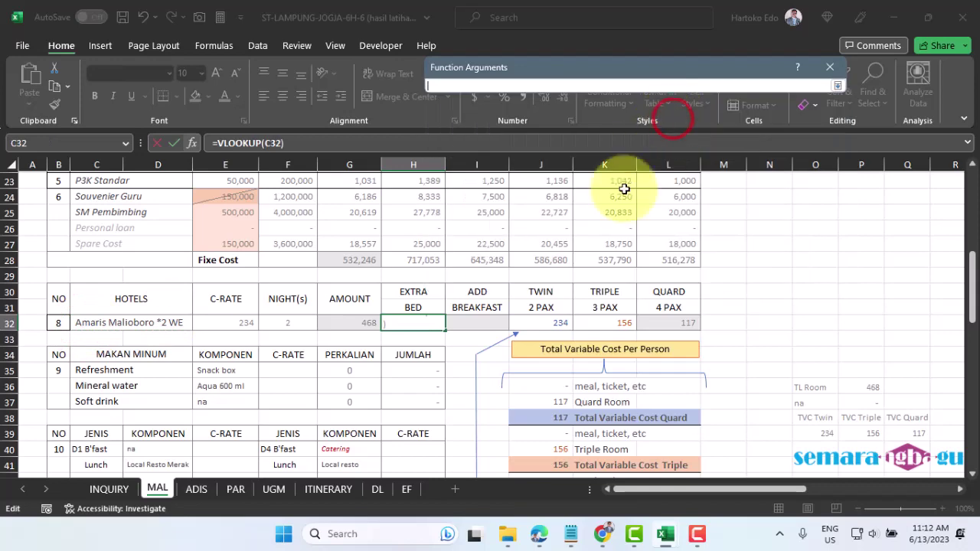
mouse_move(665, 534)
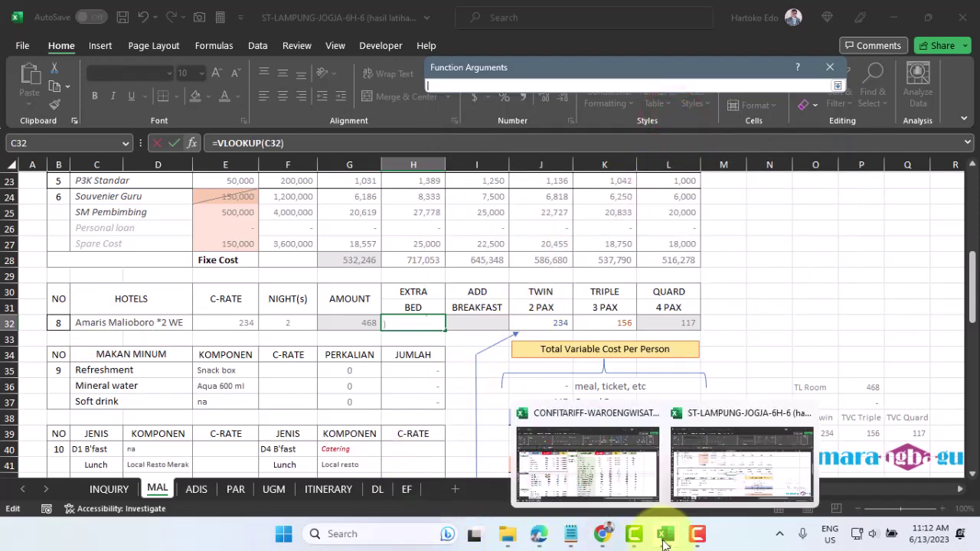
click(596, 478)
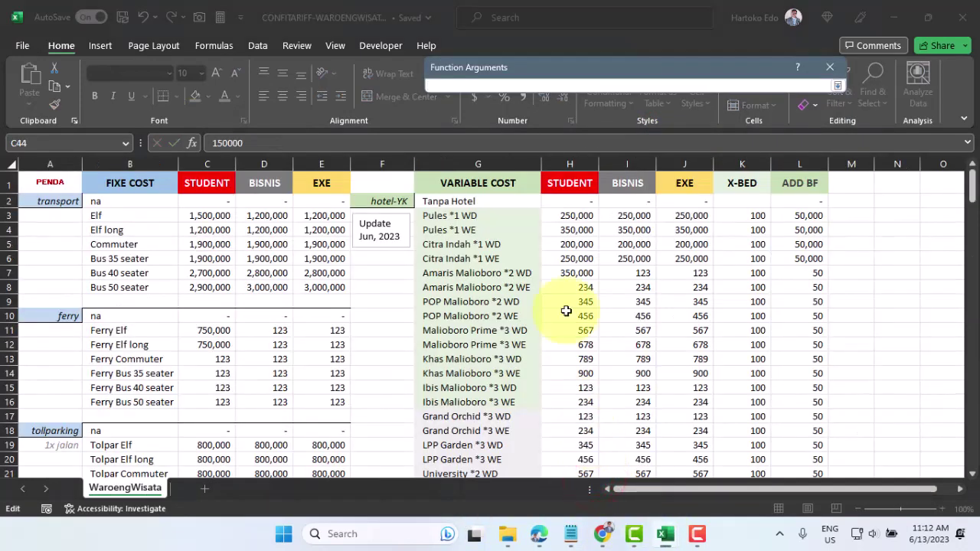
drag(435, 200, 685, 400)
click(682, 86)
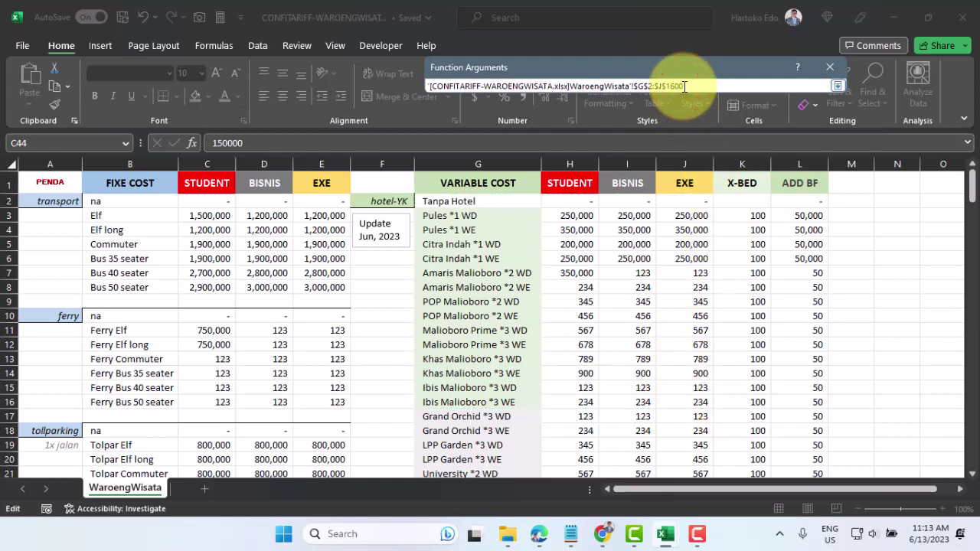
key(Return)
- Complete the Extra Bed VLOOKUP in H32 with column index 4 and range lookup FALSE
click(565, 138)
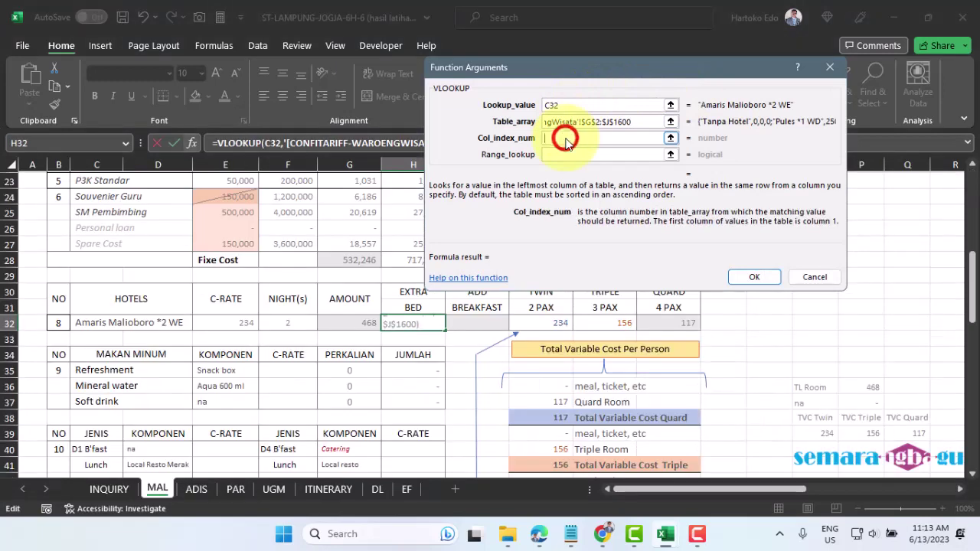
text(4)
click(564, 159)
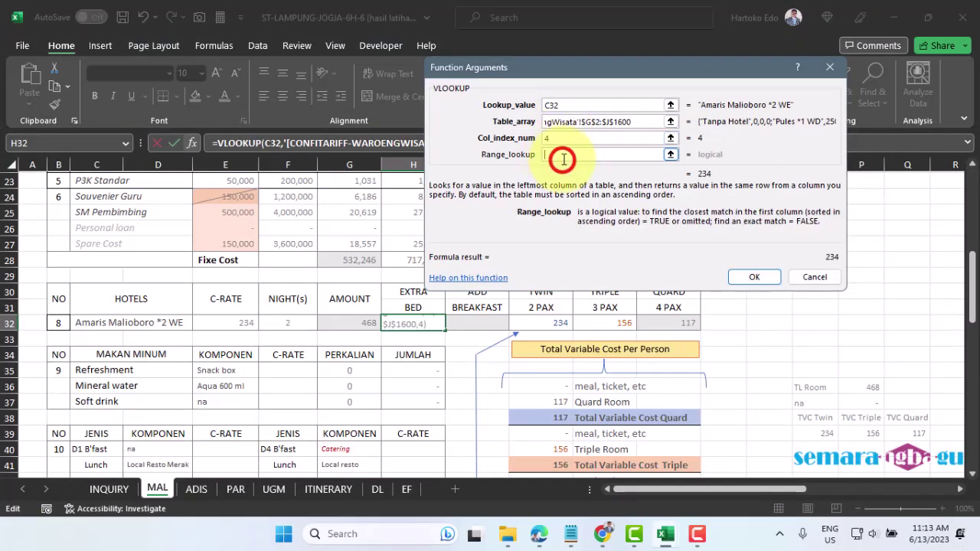
text(false)
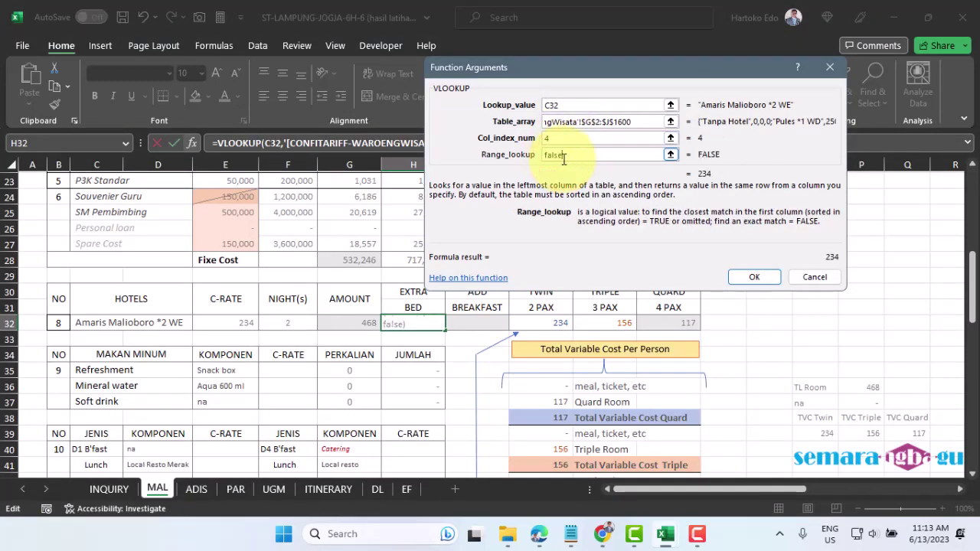
key(Return)
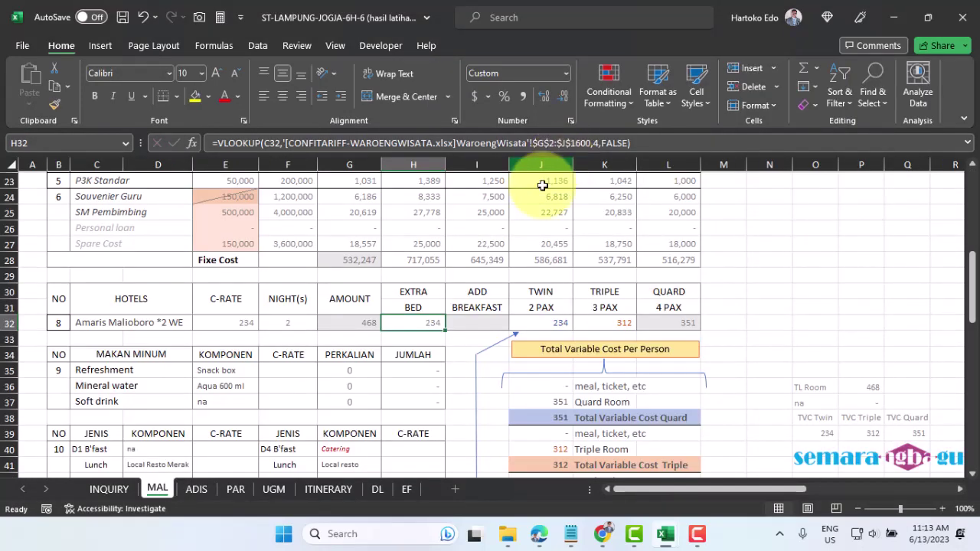
- Start a VLOOKUP function in the hotel's Add Breakfast cell I32 with hotel name cell C32 as lookup value
click(487, 324)
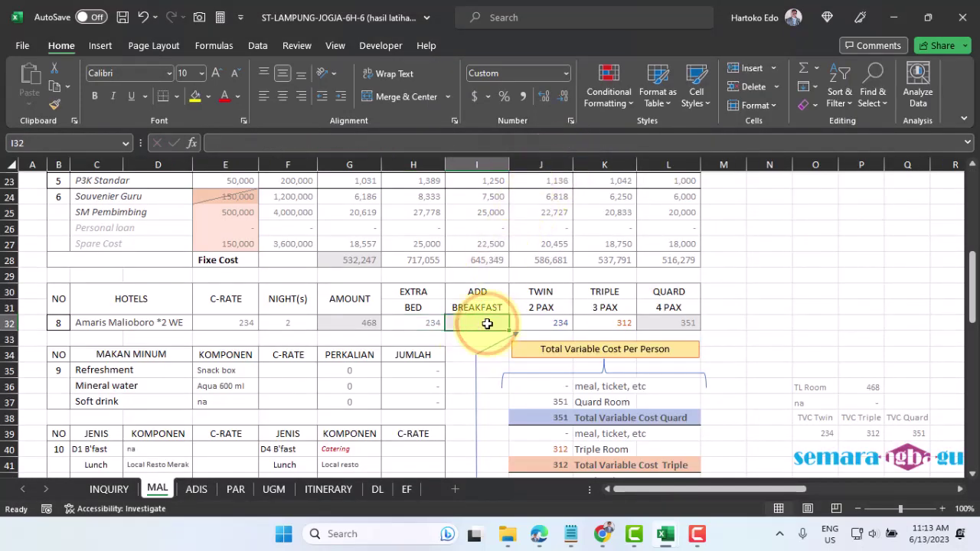
click(816, 68)
click(841, 192)
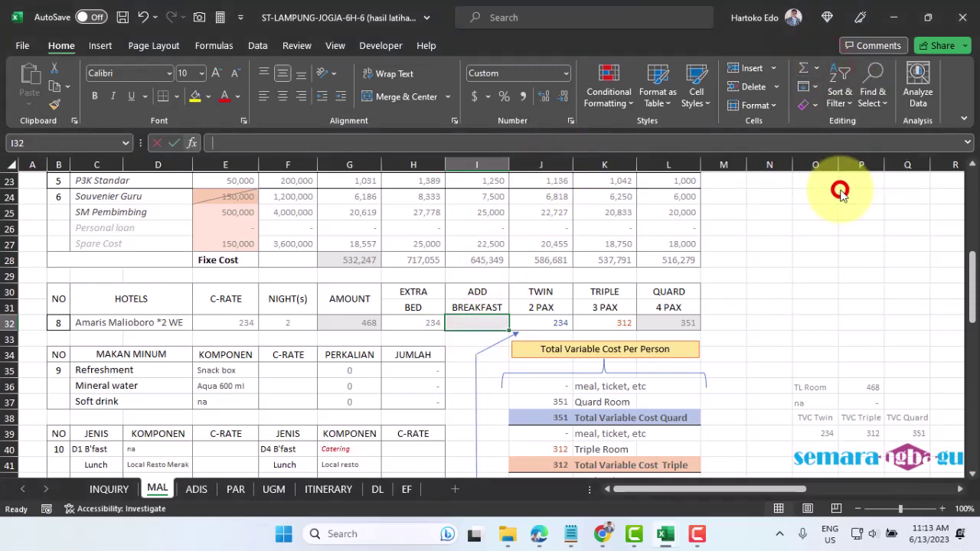
click(521, 149)
double_click(521, 149)
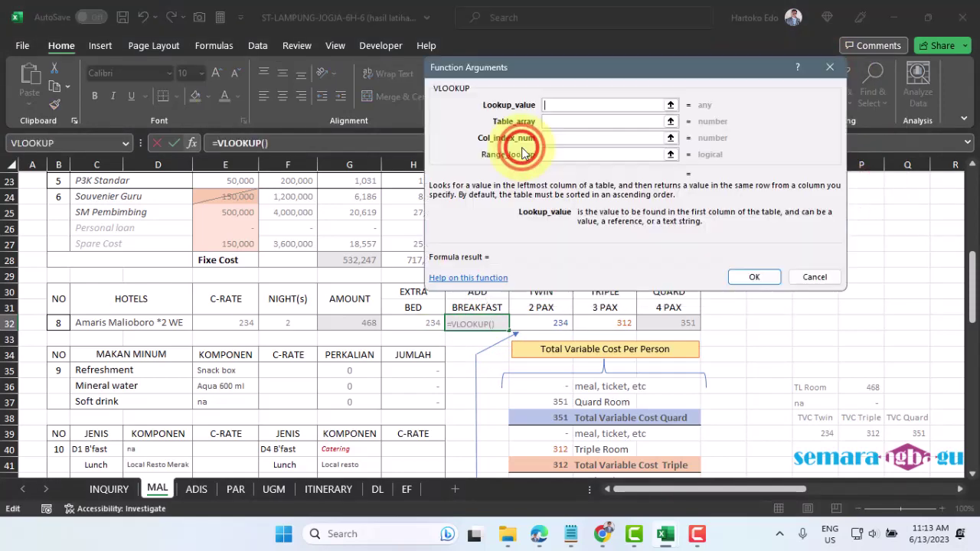
click(87, 322)
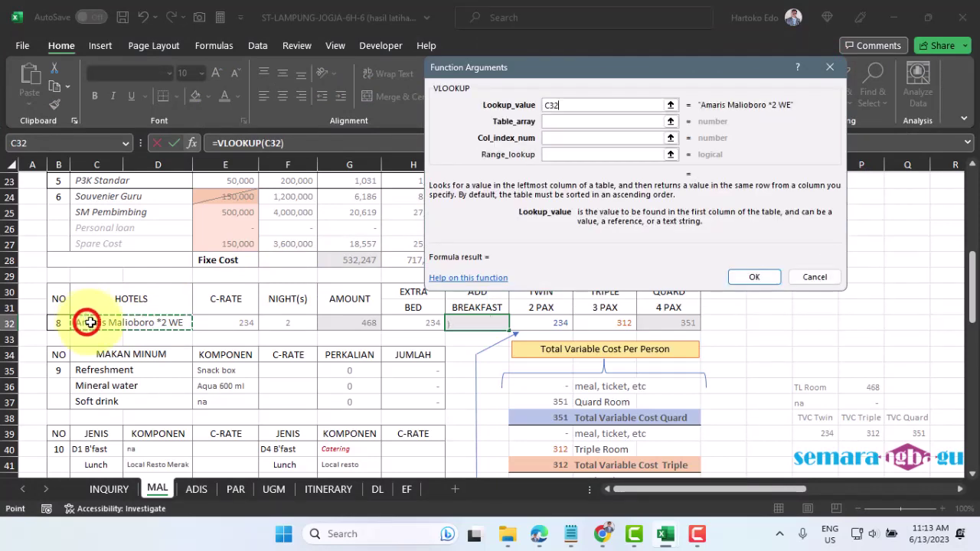
- Set the Add Breakfast lookup's table array to $G$2:$L$1600 on the WaroengWisata sheet of the CONFITARIFF-WAROENGWISATA workbook
click(671, 121)
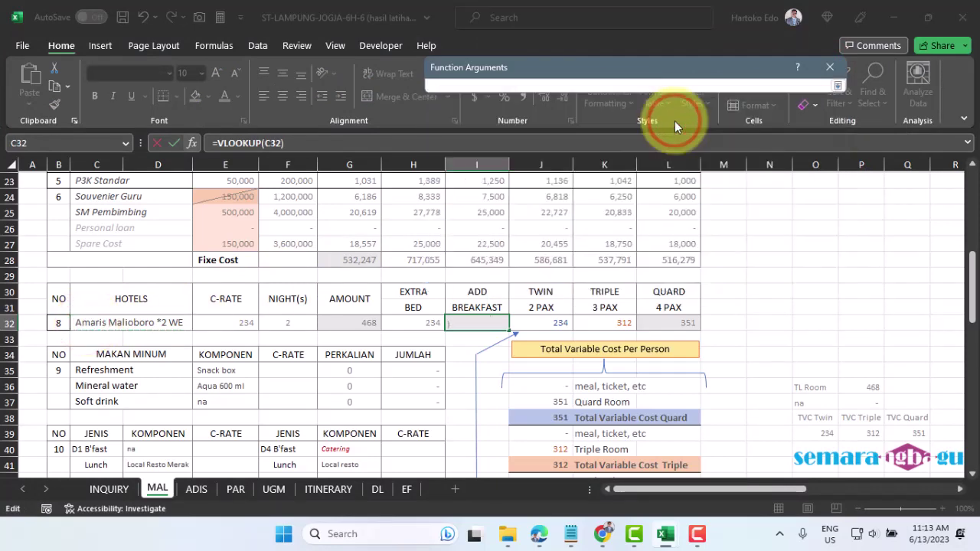
mouse_move(666, 542)
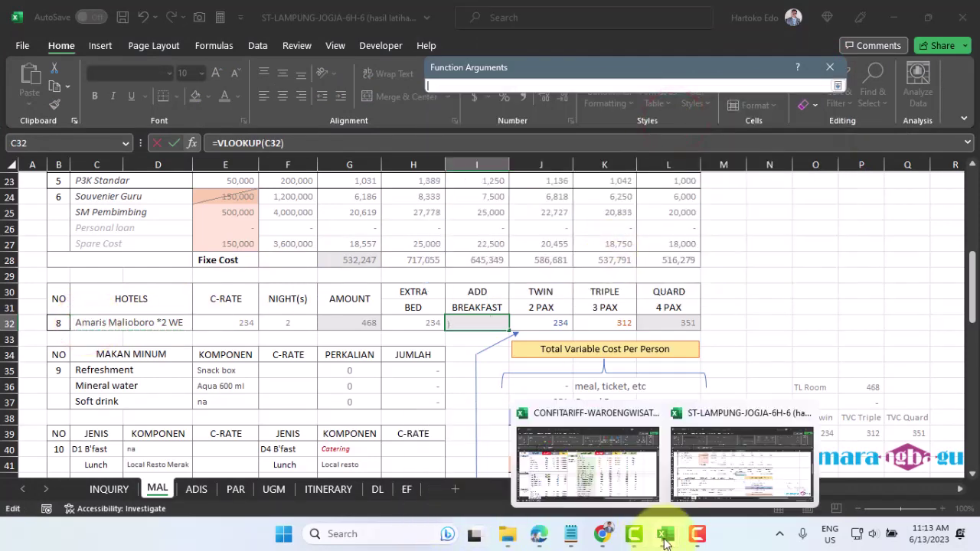
click(587, 448)
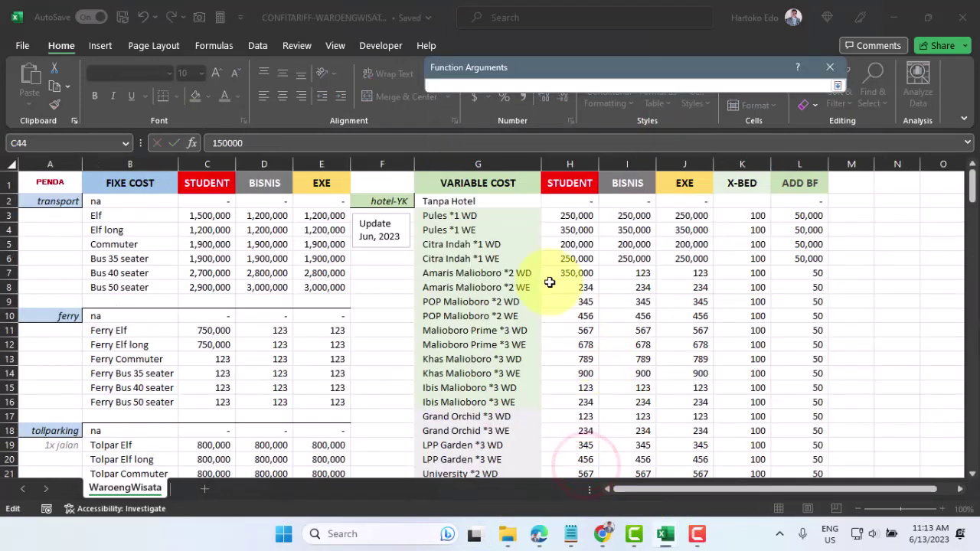
drag(437, 201, 807, 403)
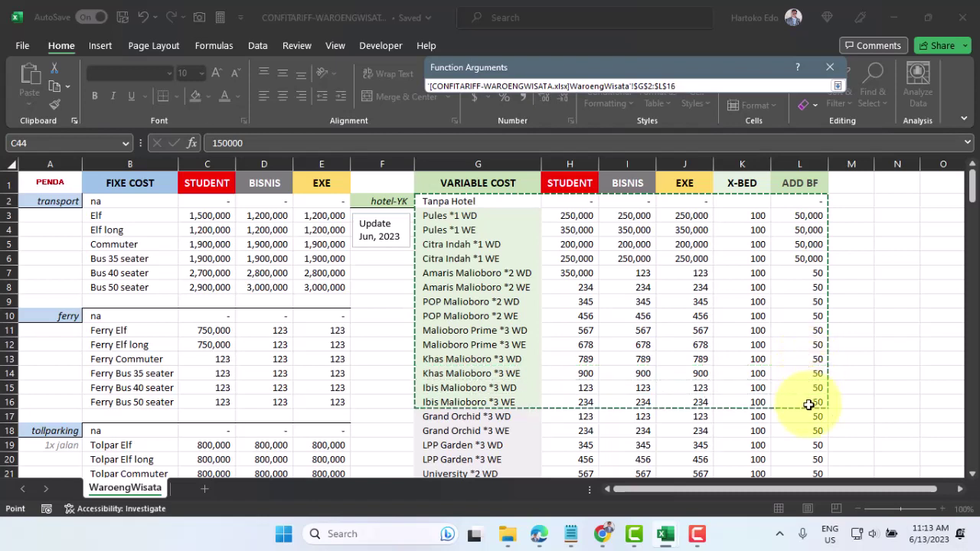
click(681, 85)
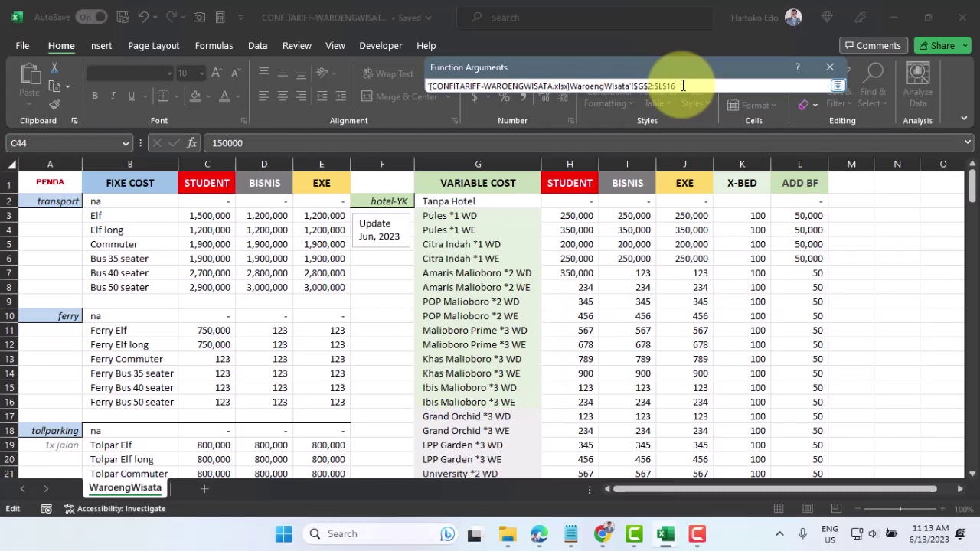
key(Return)
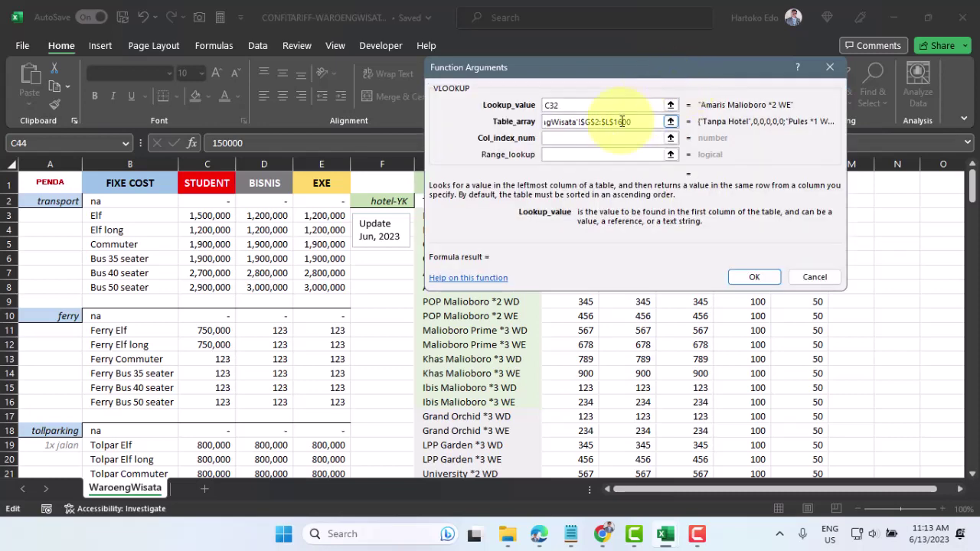
- Complete the Add Breakfast VLOOKUP in I32 with column index 6 and range lookup FALSE
click(555, 137)
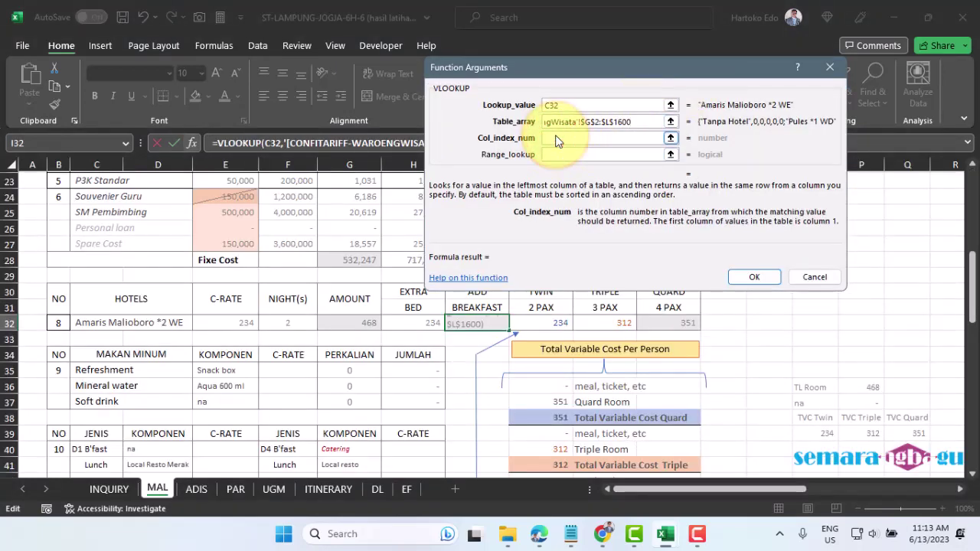
click(553, 154)
text(false)
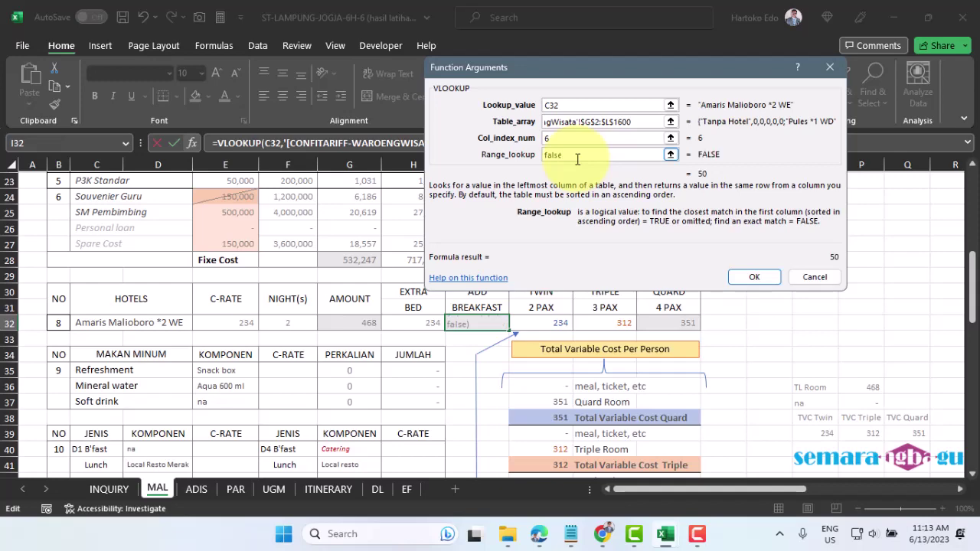
key(Return)
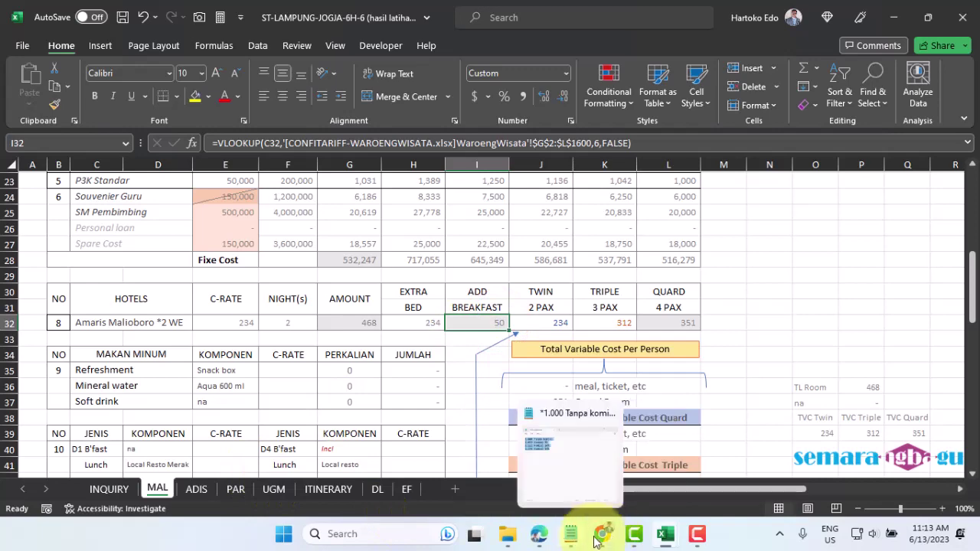
- Switch to the CONFITARIFF-WAROENGWISATA workbook and examine the ADD BF rates and the hotel entries in the VARIABLE COST list
mouse_move(664, 533)
click(609, 479)
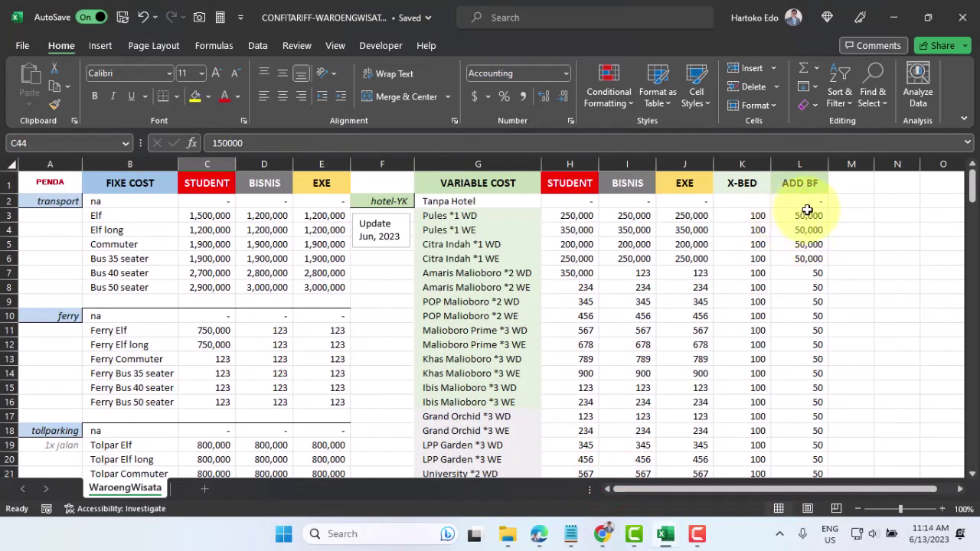
click(808, 216)
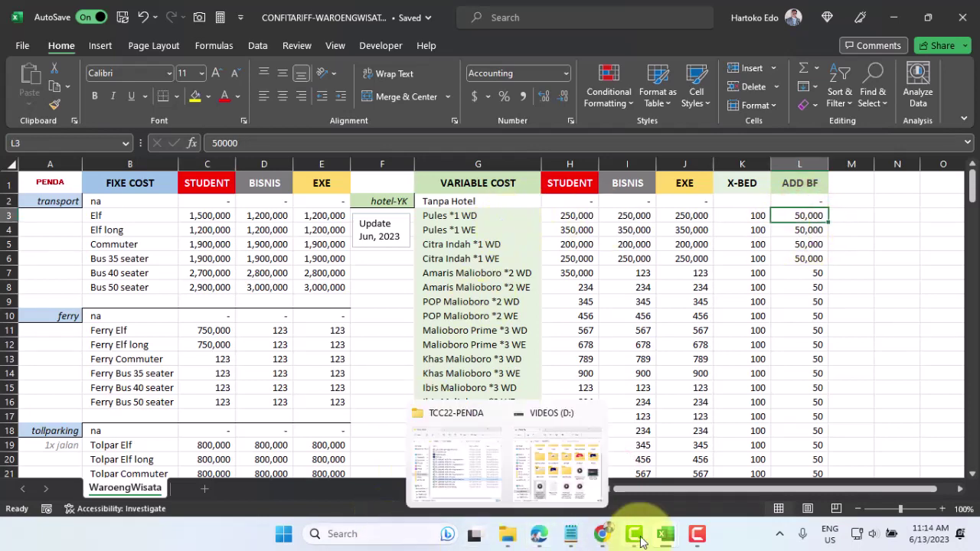
mouse_move(665, 542)
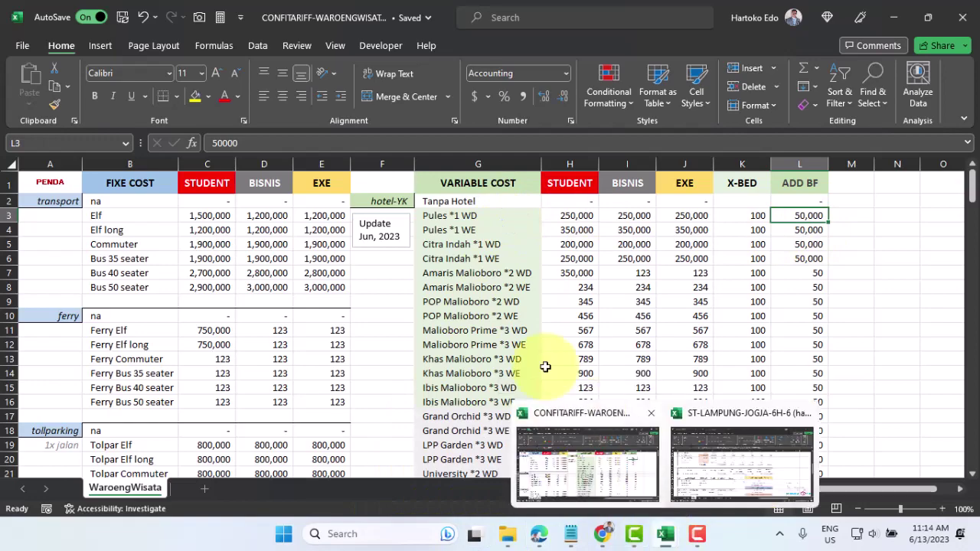
scroll(456, 315, down, 2)
scroll(457, 316, down, 3)
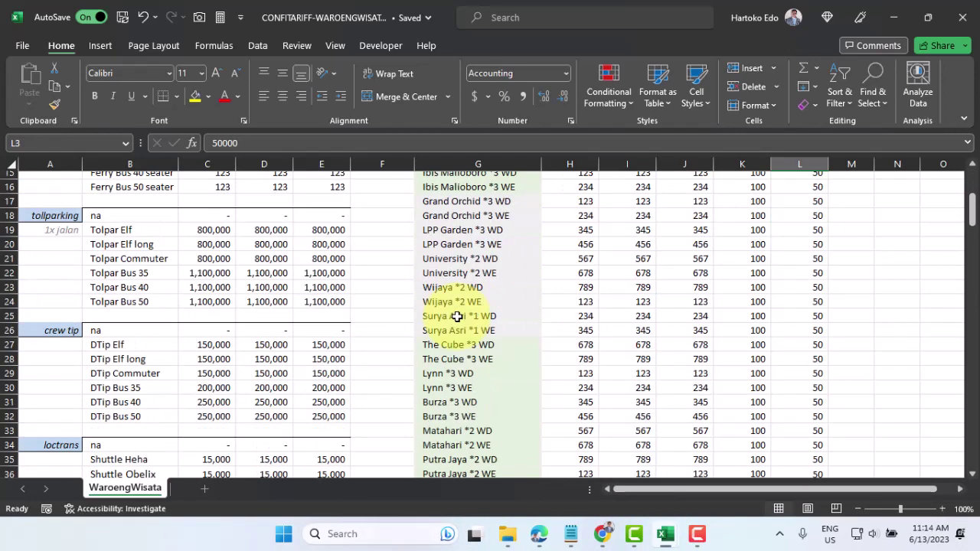
scroll(457, 316, down, 6)
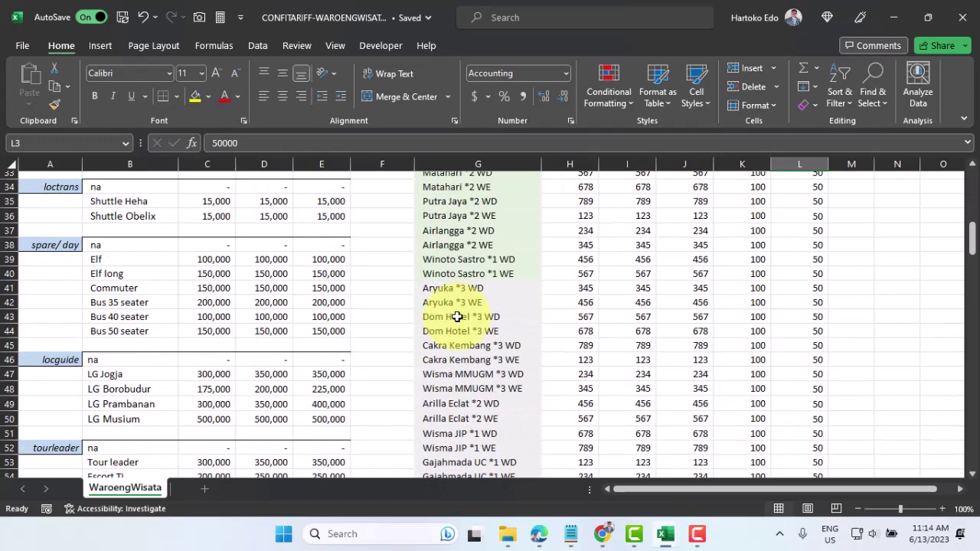
scroll(457, 317, down, 2)
scroll(457, 317, up, 13)
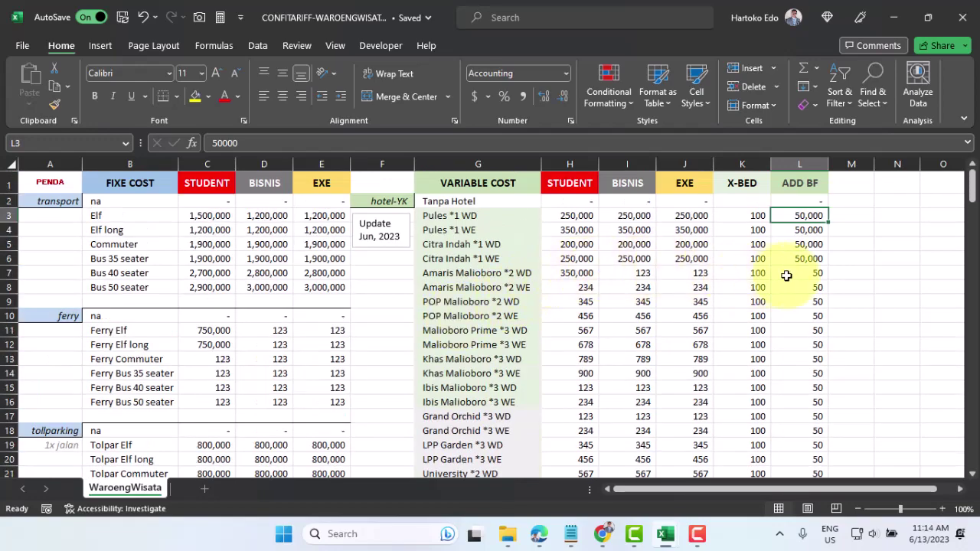
- Set the ADD BF rate to 0 for Amaris Malioboro *2 WD and Amaris Malioboro *2 WE in L7 and L8
click(813, 274)
text(0)
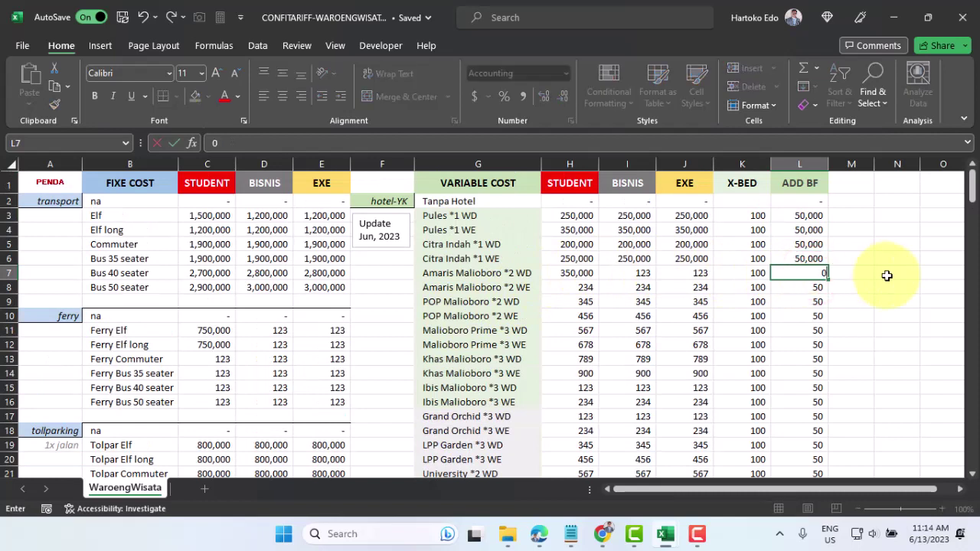
key(Return)
text(0)
key(Return)
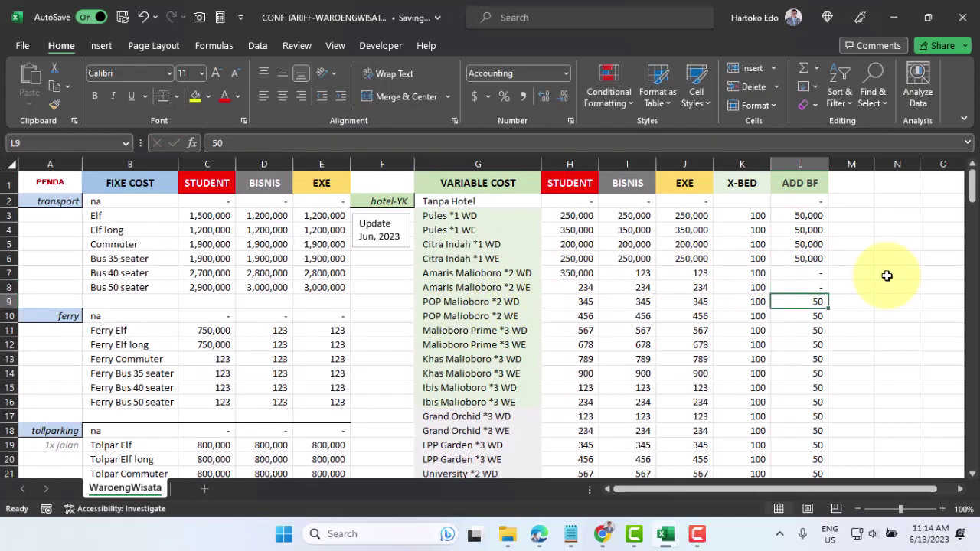
drag(813, 273, 813, 289)
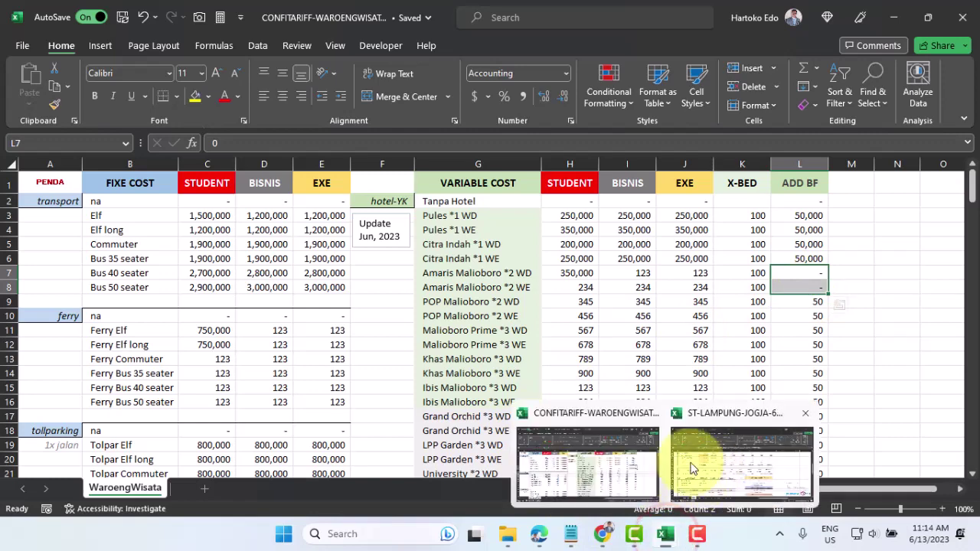
- Switch to the ST-LAMPUNG-JOGJA workbook and compare the D4 B'fast formula in G40 with the Add Breakfast cell I32 on the MAL sheet
click(712, 453)
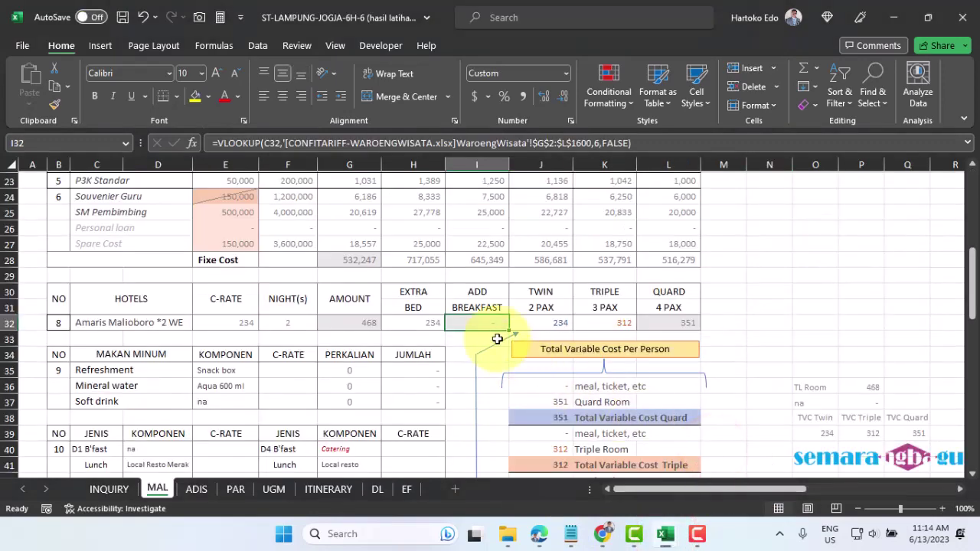
click(337, 452)
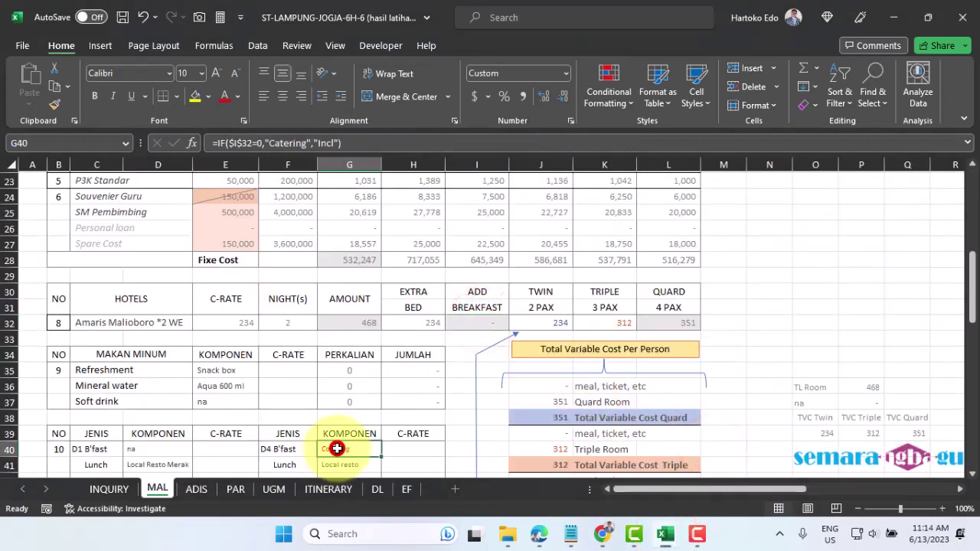
click(474, 317)
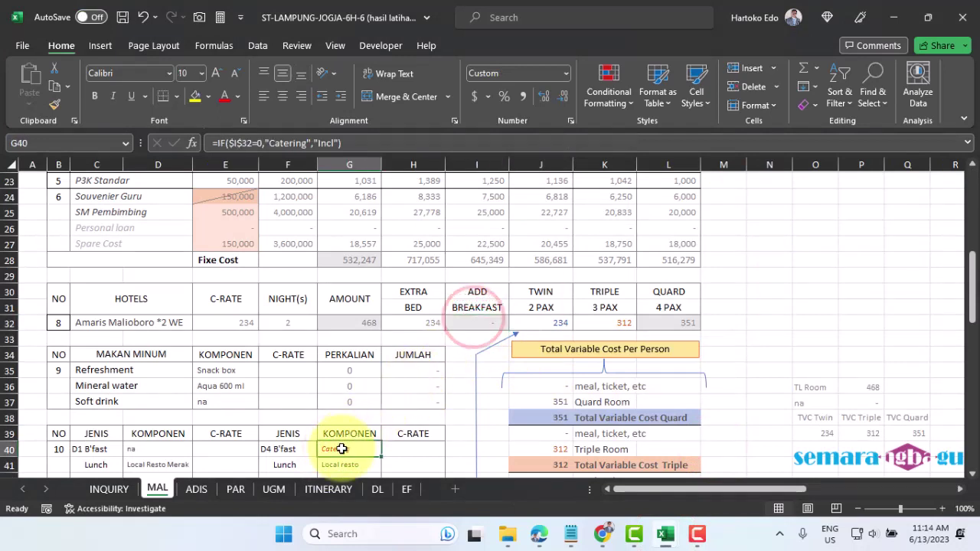
click(342, 450)
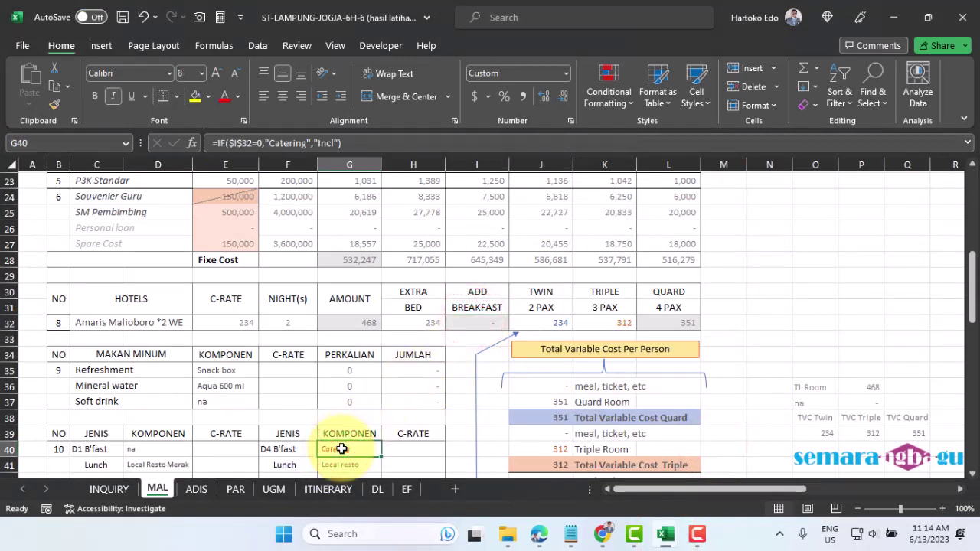
click(470, 321)
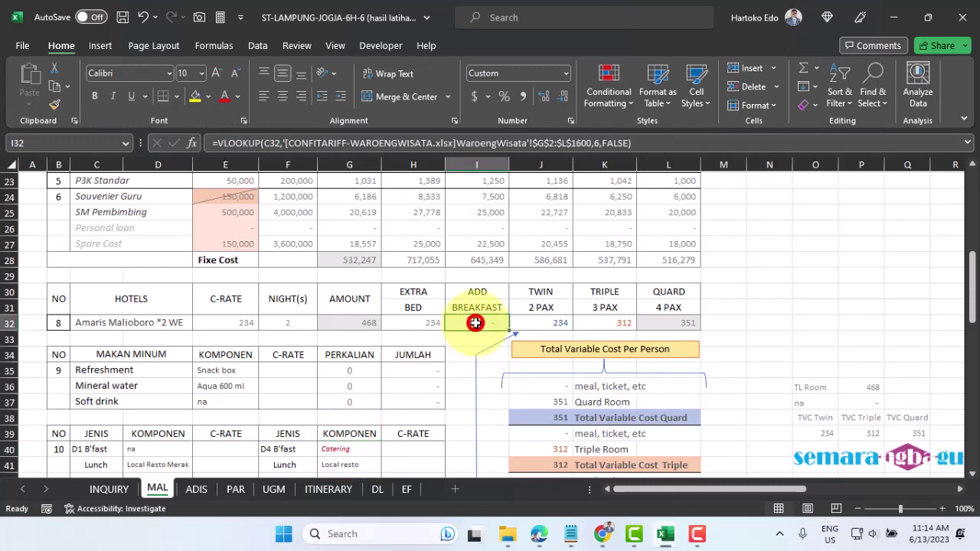
scroll(184, 433, down, 3)
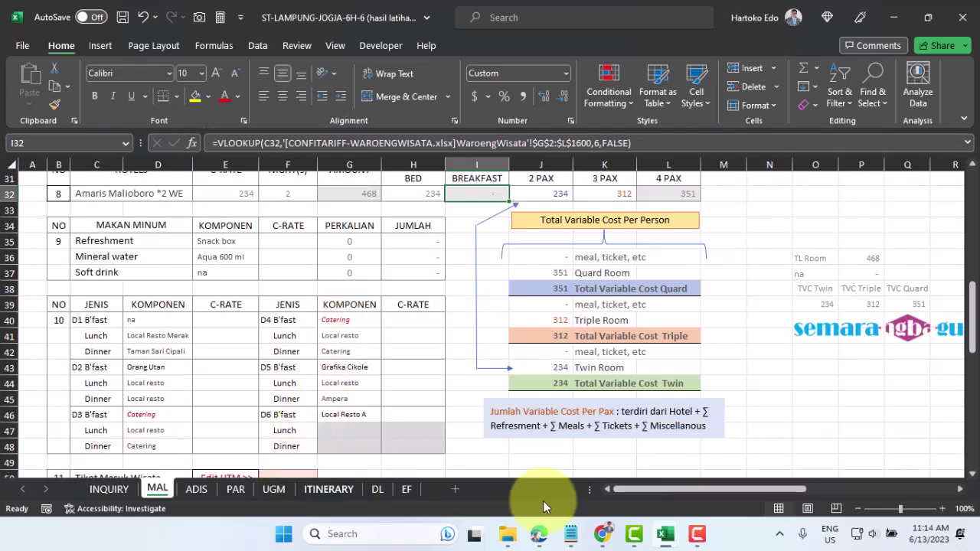
- In the CONFITARIFF-WAROENGWISATA workbook, set the ADD BF rate to 50000 for both Amaris Malioboro *2 WD and WE
click(665, 536)
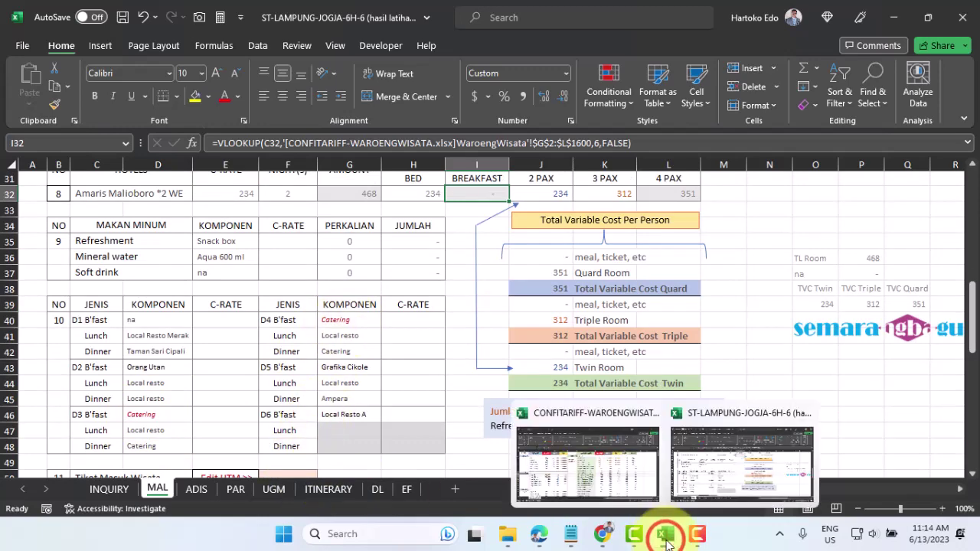
click(624, 471)
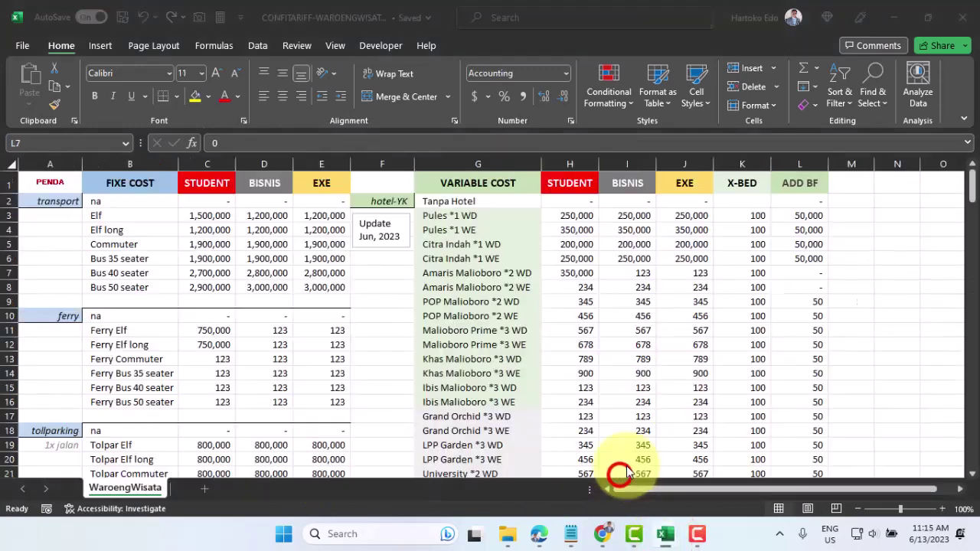
click(804, 275)
text(50)
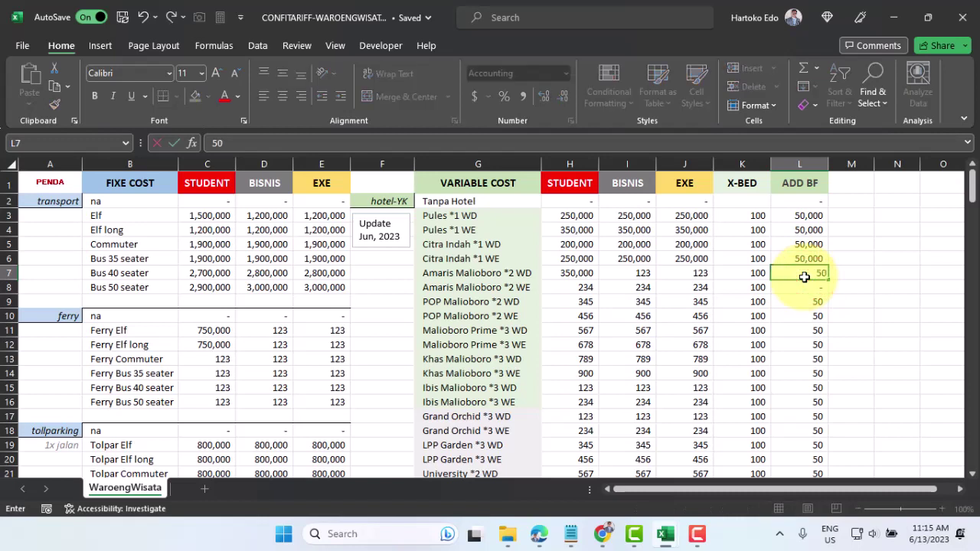
text(000)
key(Return)
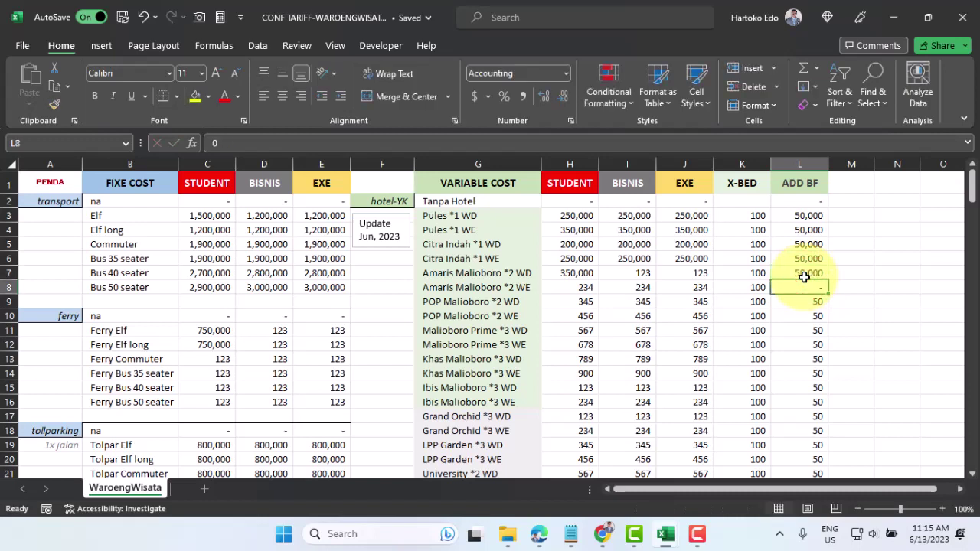
click(806, 274)
drag(828, 281, 827, 288)
click(803, 287)
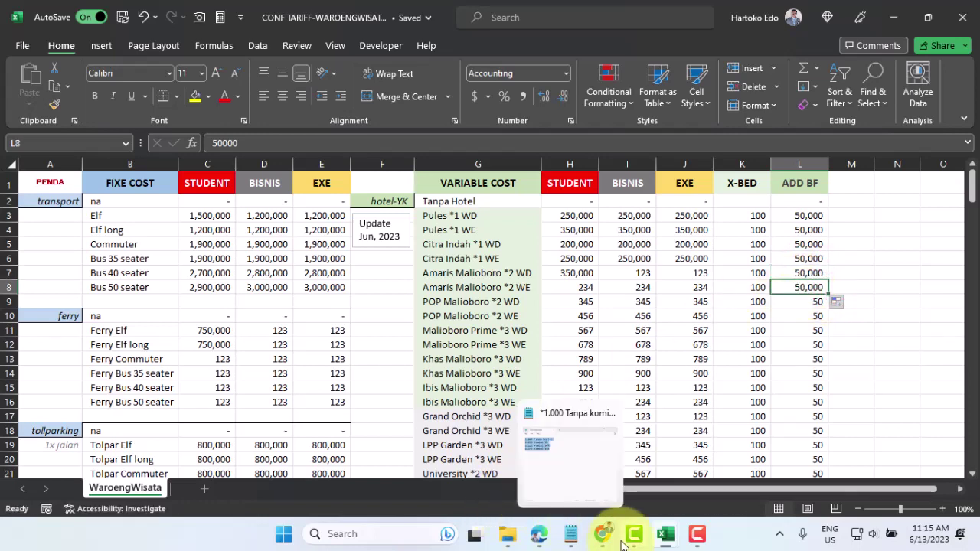
- Switch back to the ST-LAMPUNG-JOGJA workbook and check Add Breakfast cell I32 and the breakfast components on the MAL sheet
mouse_move(658, 540)
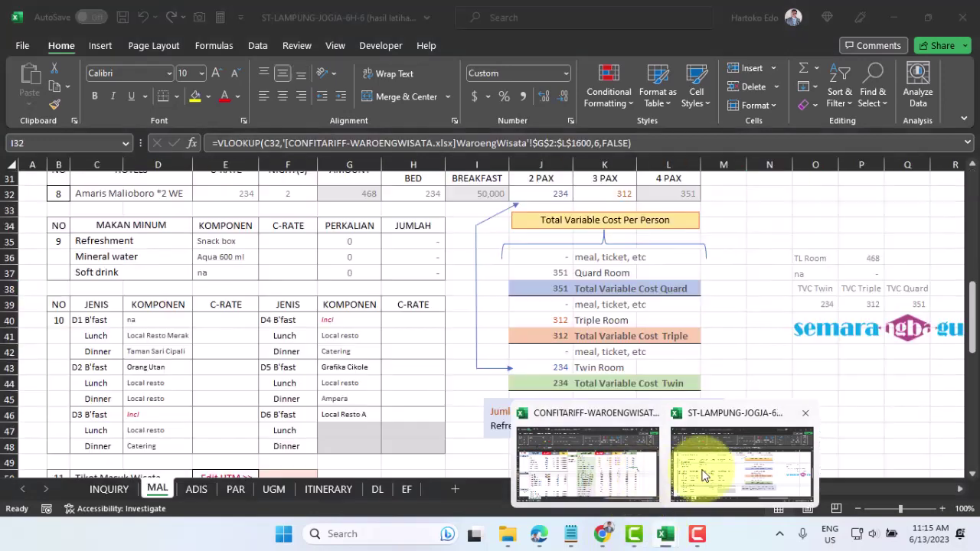
click(703, 475)
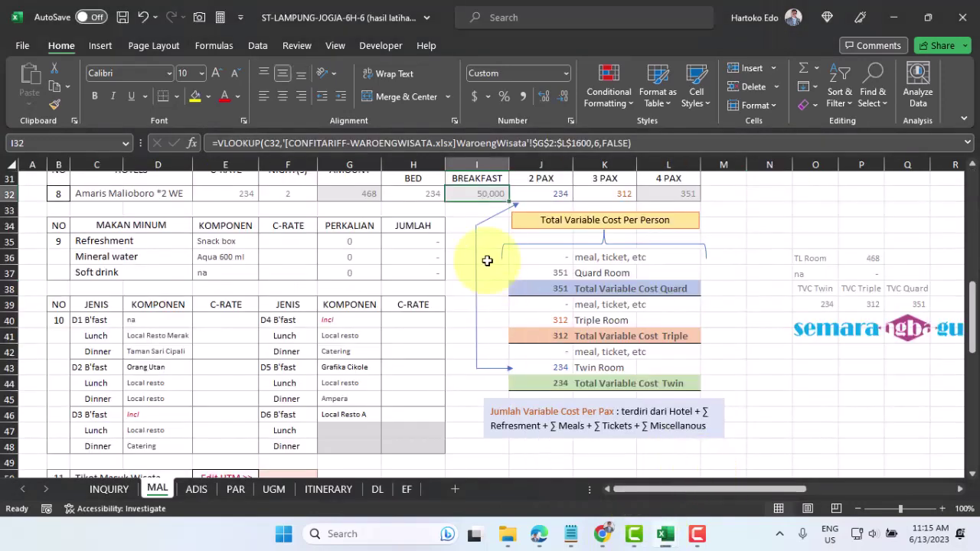
click(487, 194)
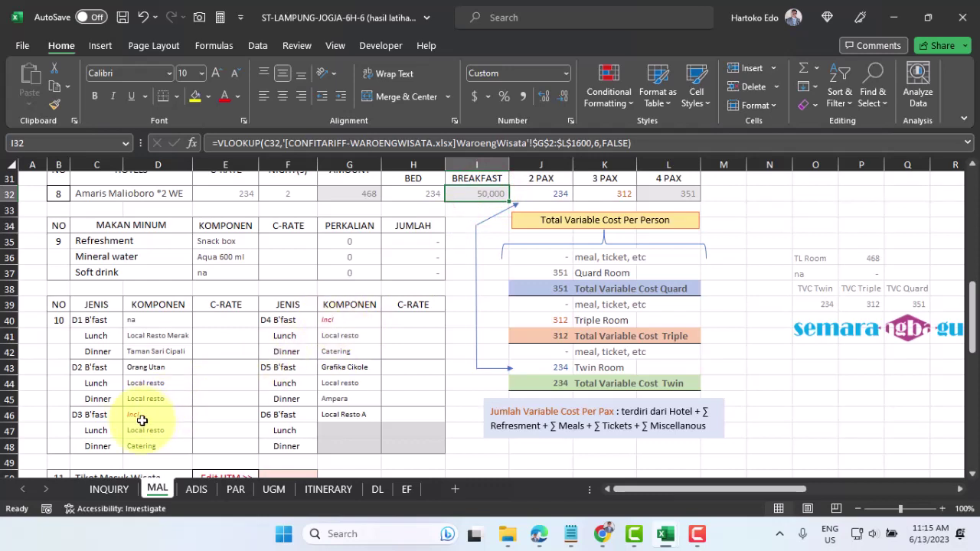
- Start a VLOOKUP function in the Refreshment C-rate cell F35 with component cell E35 as lookup value
click(294, 239)
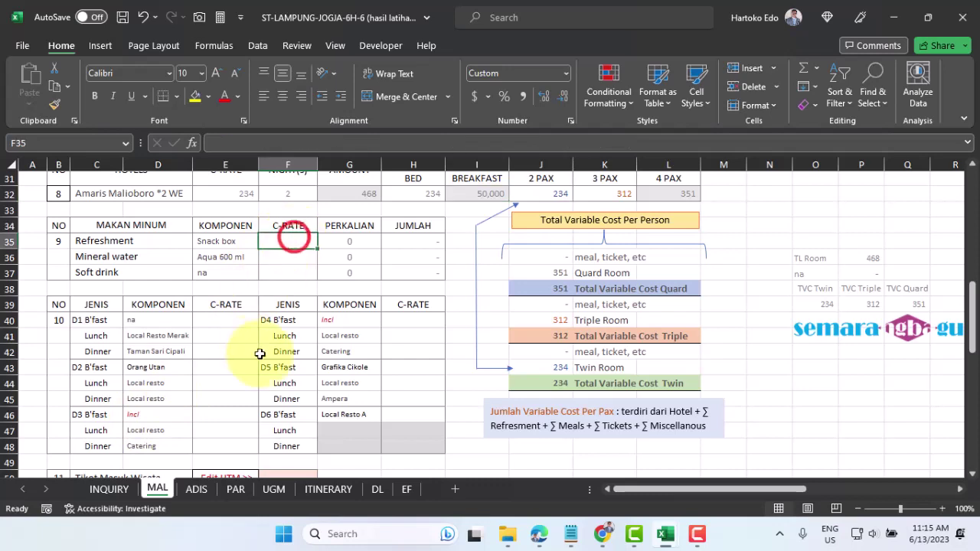
scroll(260, 356, up, 1)
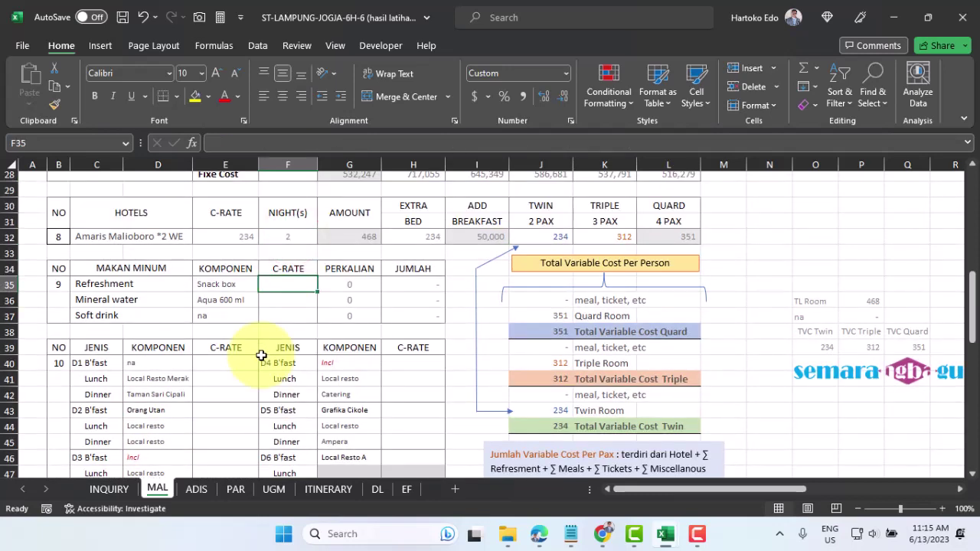
click(816, 69)
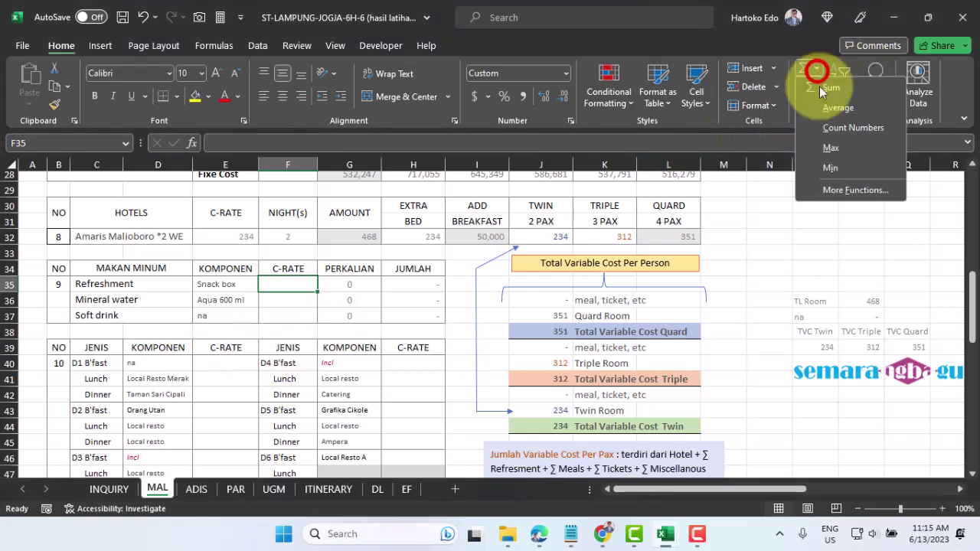
click(838, 191)
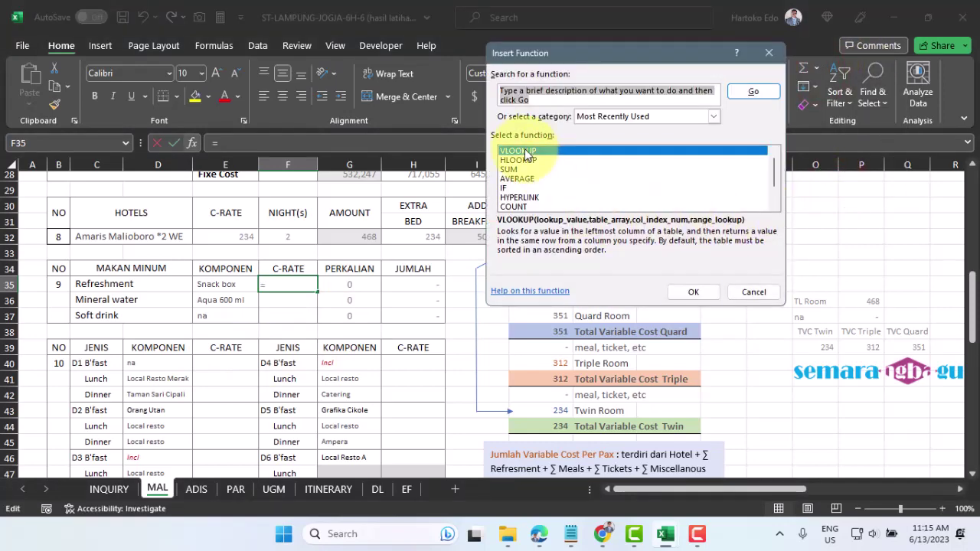
double_click(526, 151)
click(218, 284)
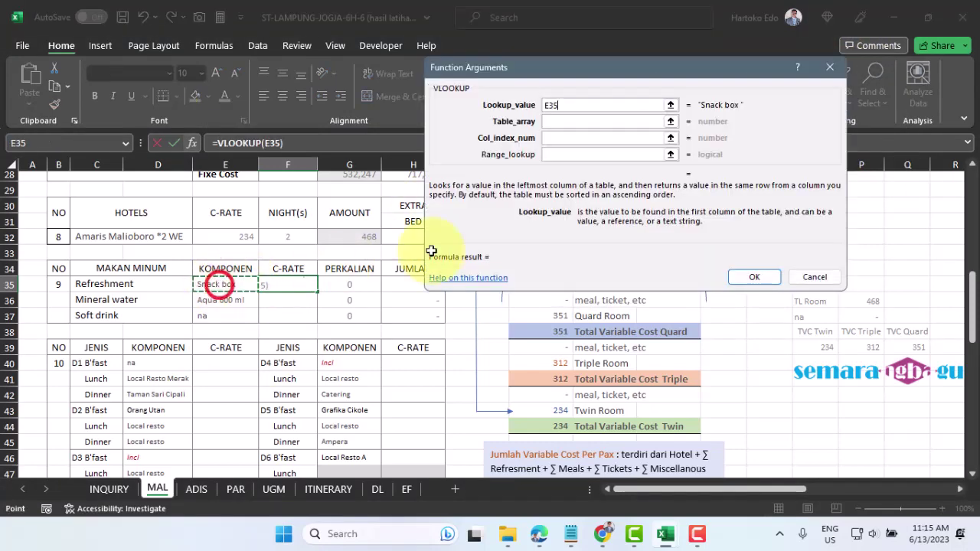
- Set the Refreshment lookup's table array to $G$2:$H$1800 on the WaroengWisata sheet of the CONFITARIFF-WAROENGWISATA workbook
click(671, 121)
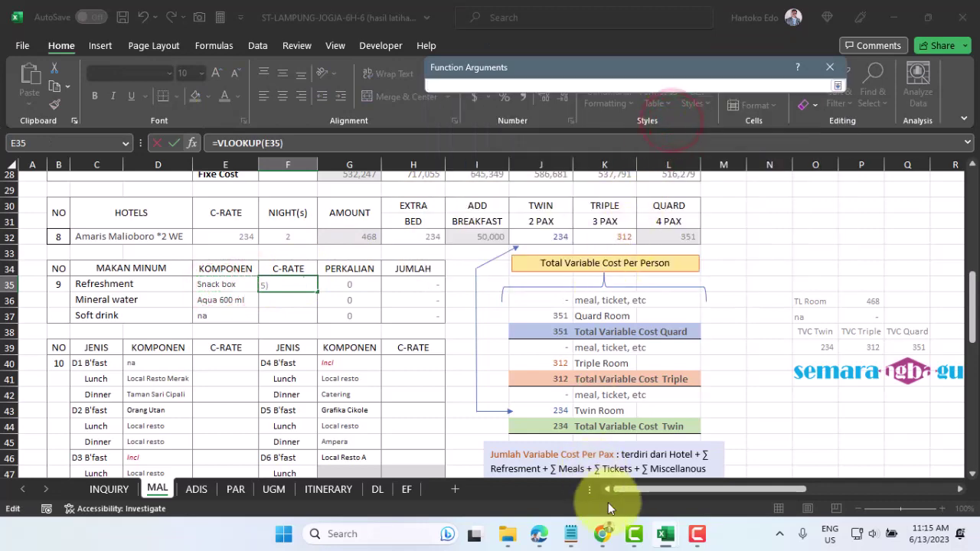
mouse_move(637, 541)
click(589, 473)
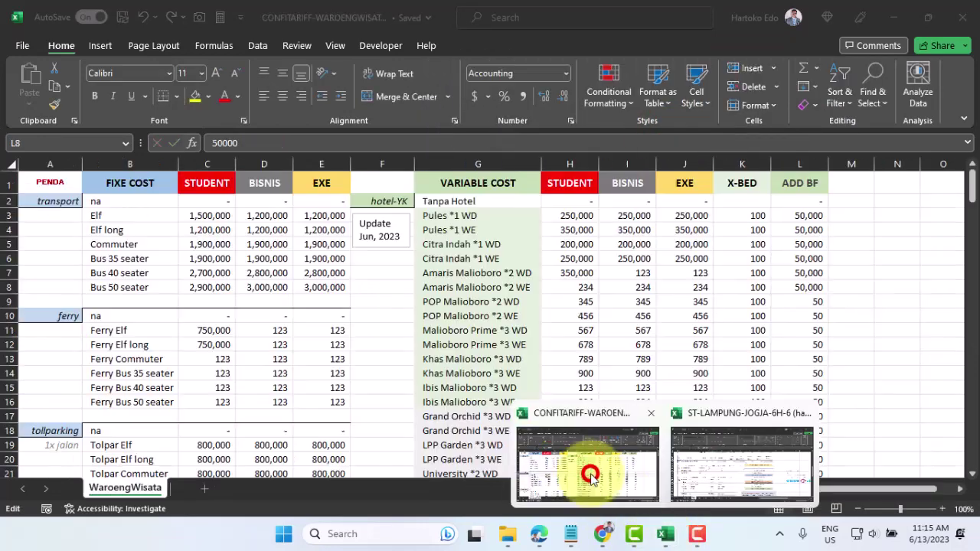
drag(452, 201, 578, 430)
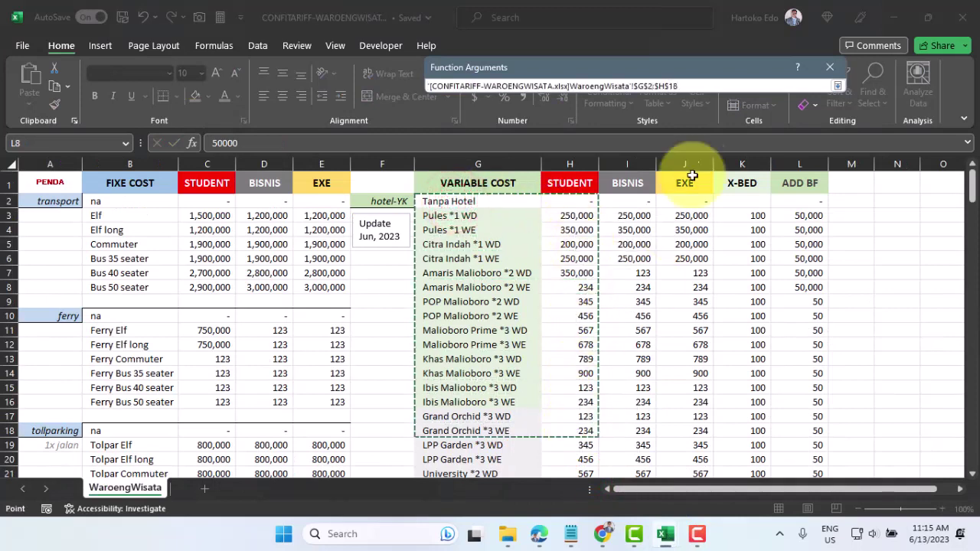
click(682, 85)
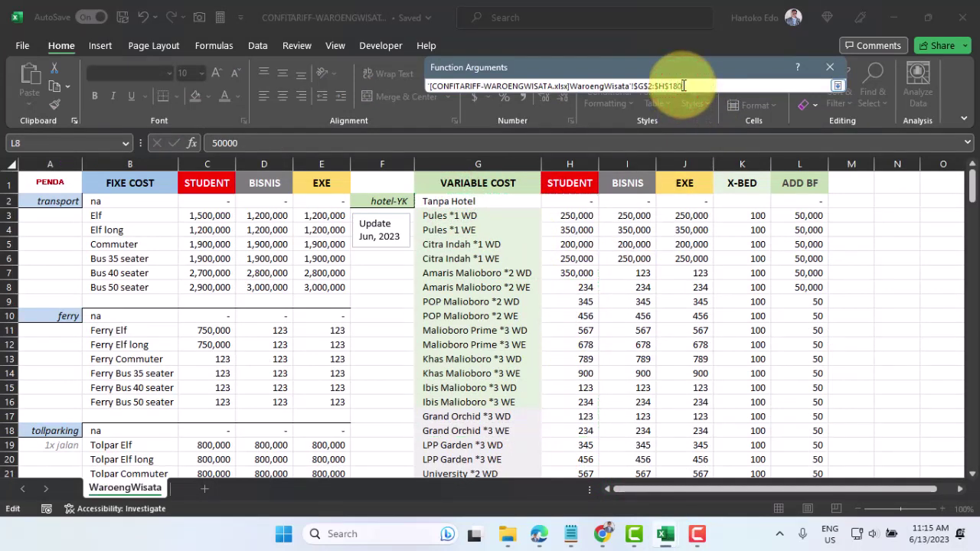
text(00)
key(Return)
- Finish the Refreshment lookup with column index 2 and range lookup FALSE, and fill it down to the Mineral water and Soft drink C-rates
click(575, 140)
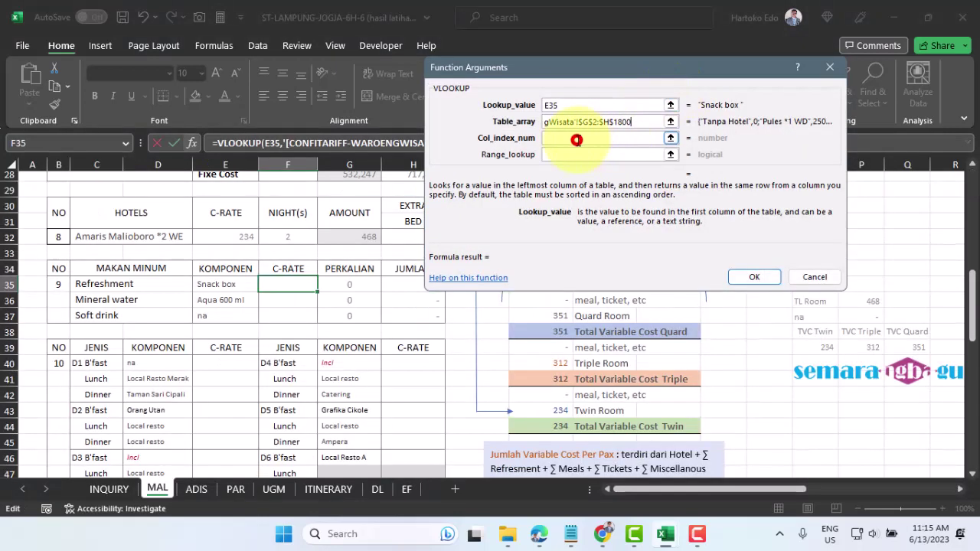
text(2)
click(572, 154)
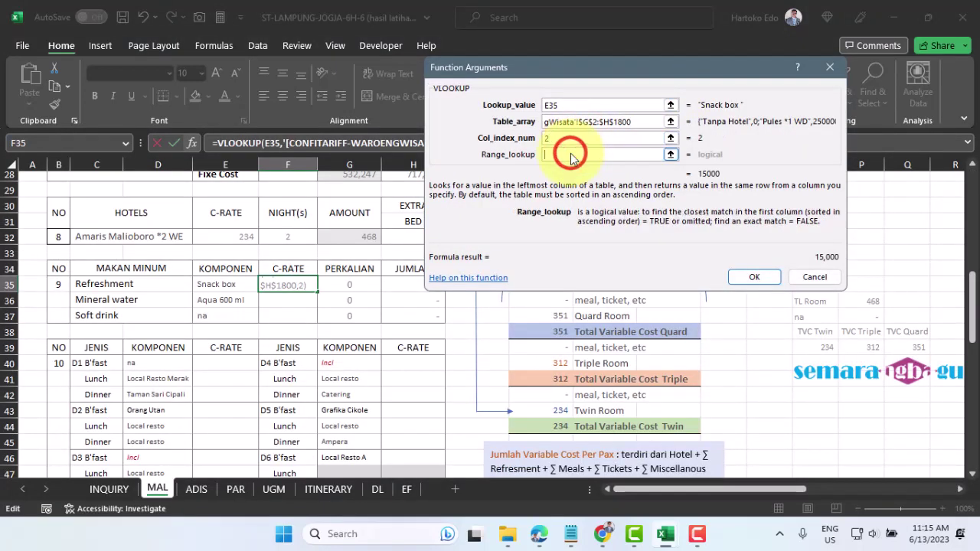
text(fa)
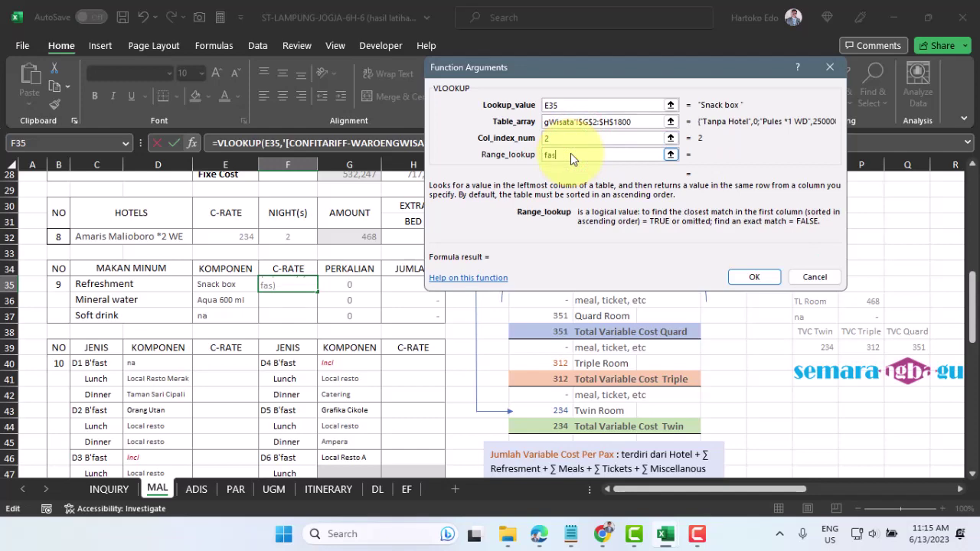
text(lse)
key(Return)
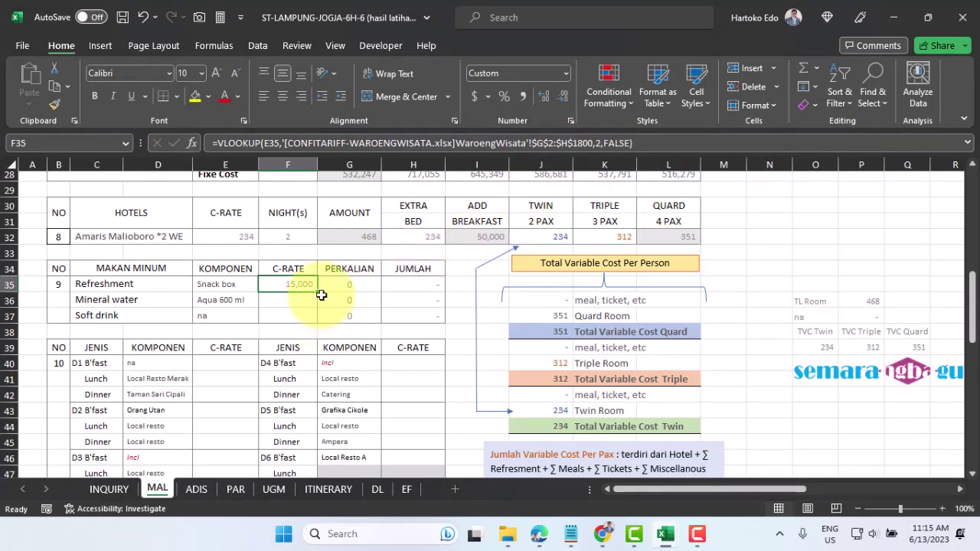
drag(317, 294, 317, 318)
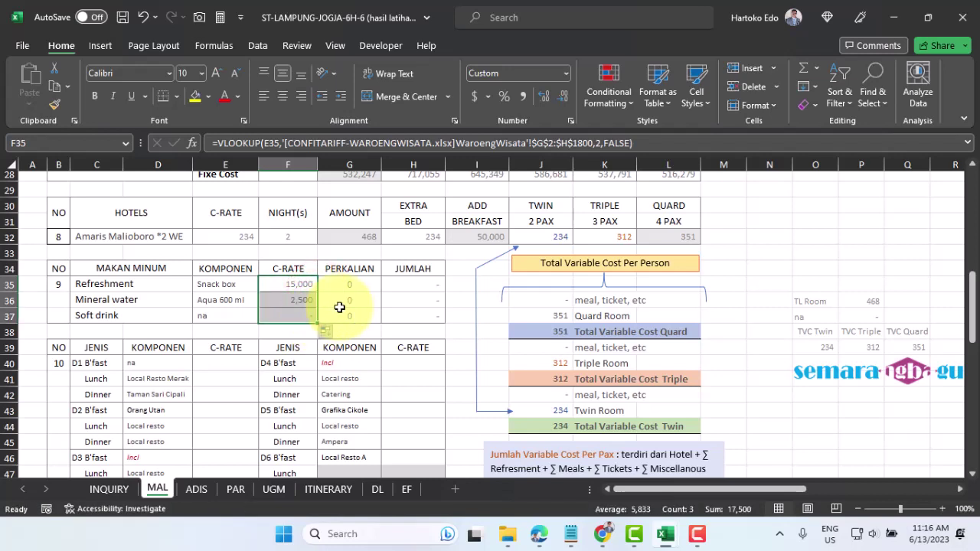
click(339, 306)
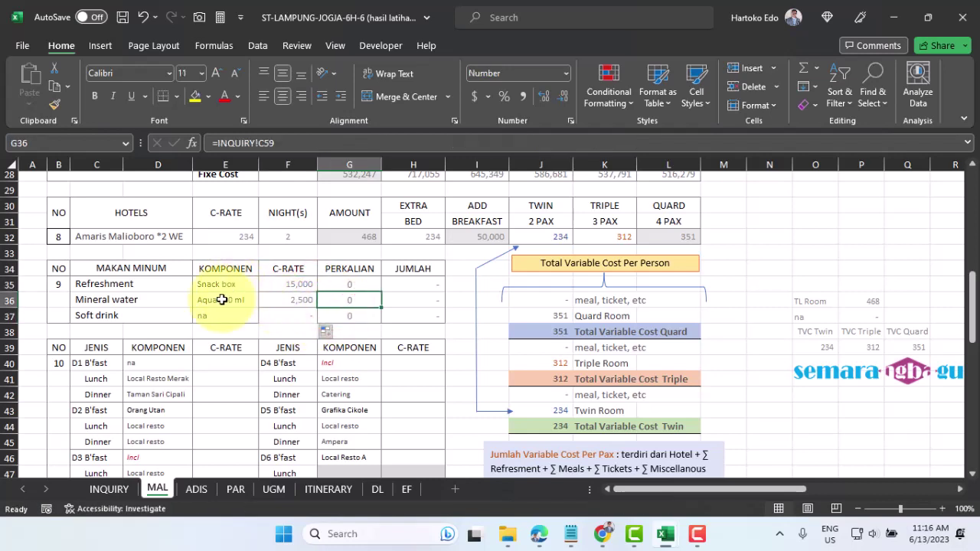
- Set the top, inner horizontal and bottom borders of the Mineral water and Soft drink cells E36:G37
drag(221, 299, 362, 314)
right_click(363, 313)
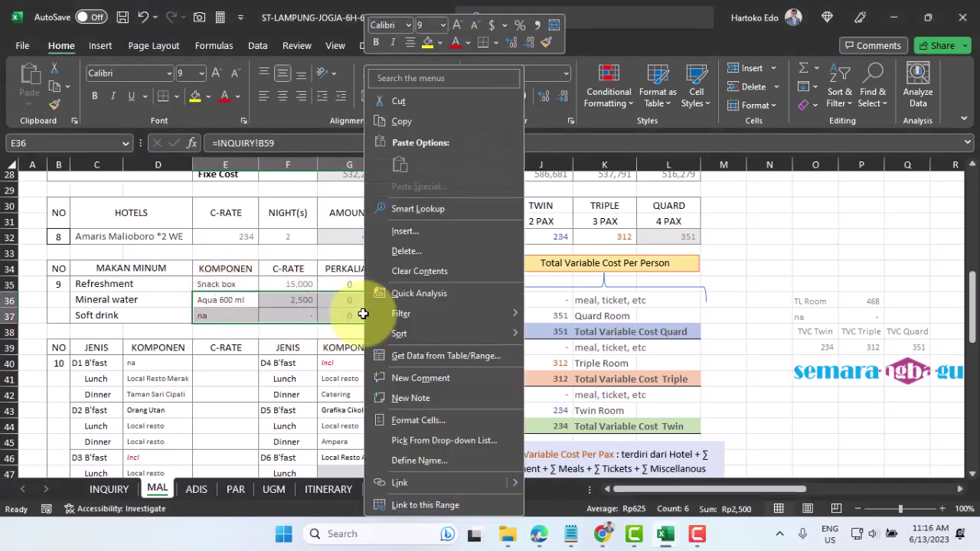
click(421, 420)
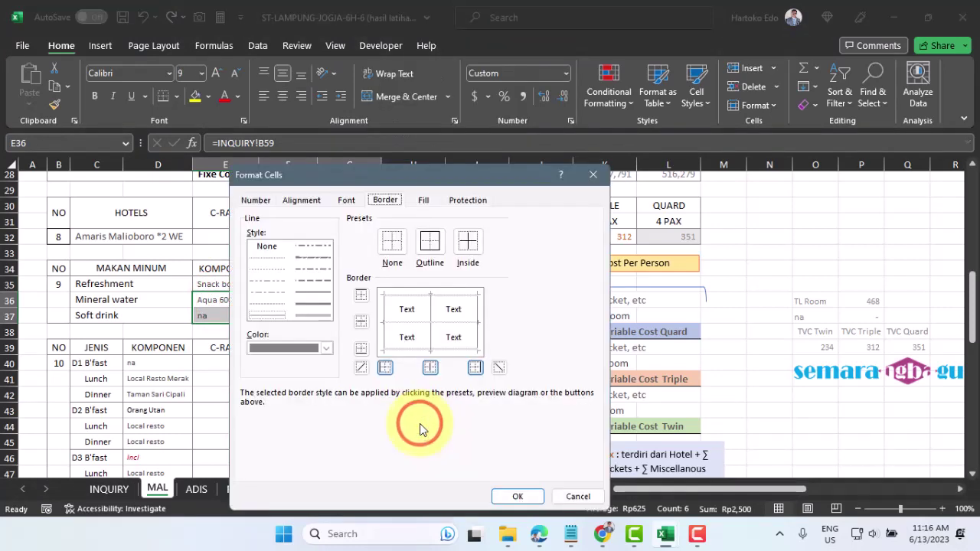
click(362, 349)
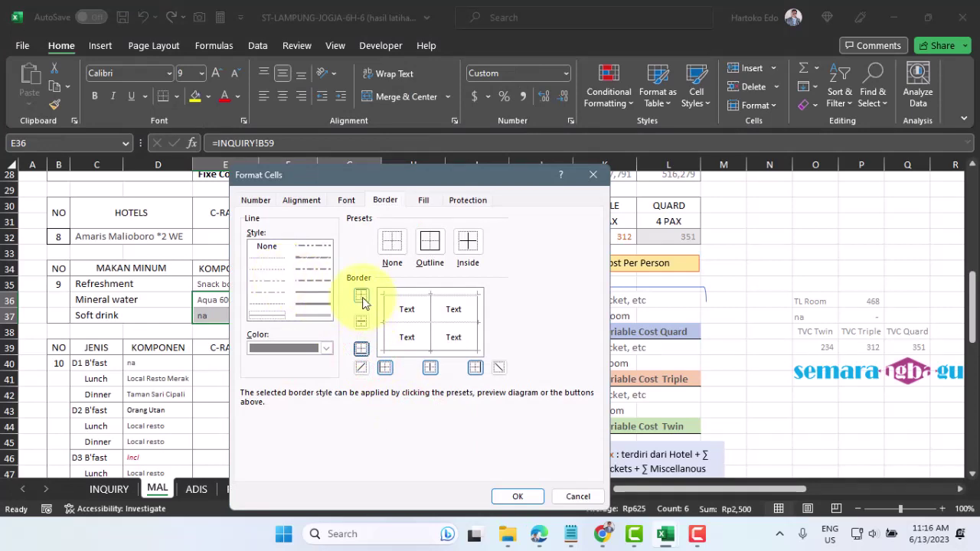
click(362, 323)
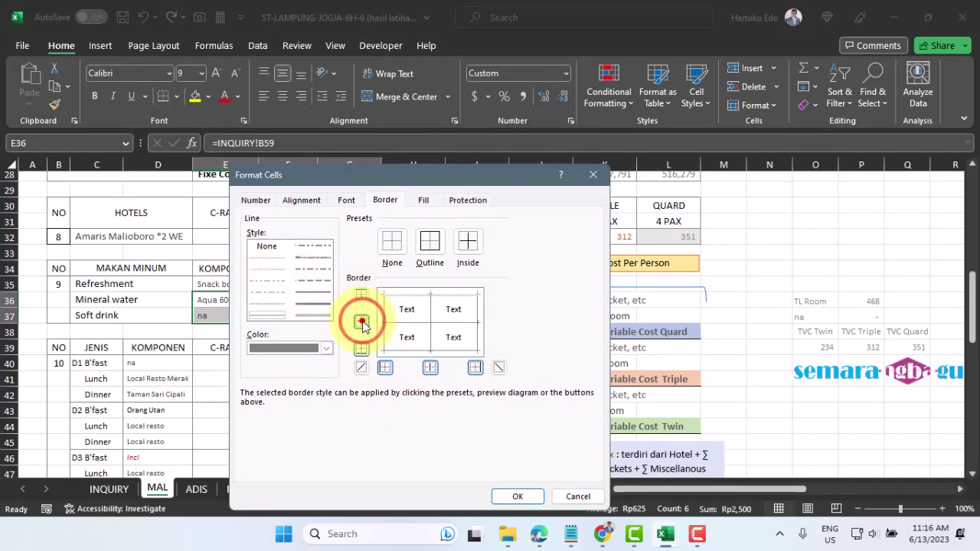
click(363, 298)
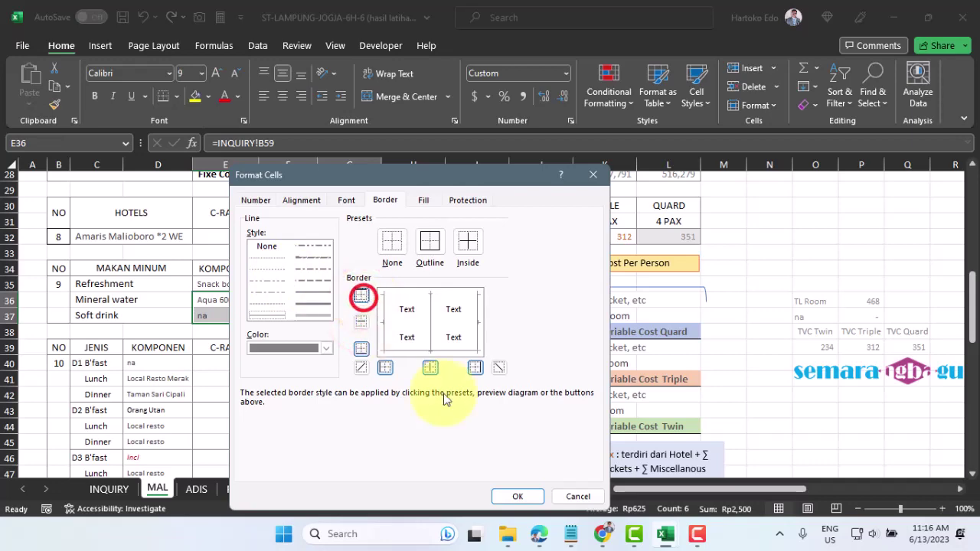
click(511, 497)
click(341, 316)
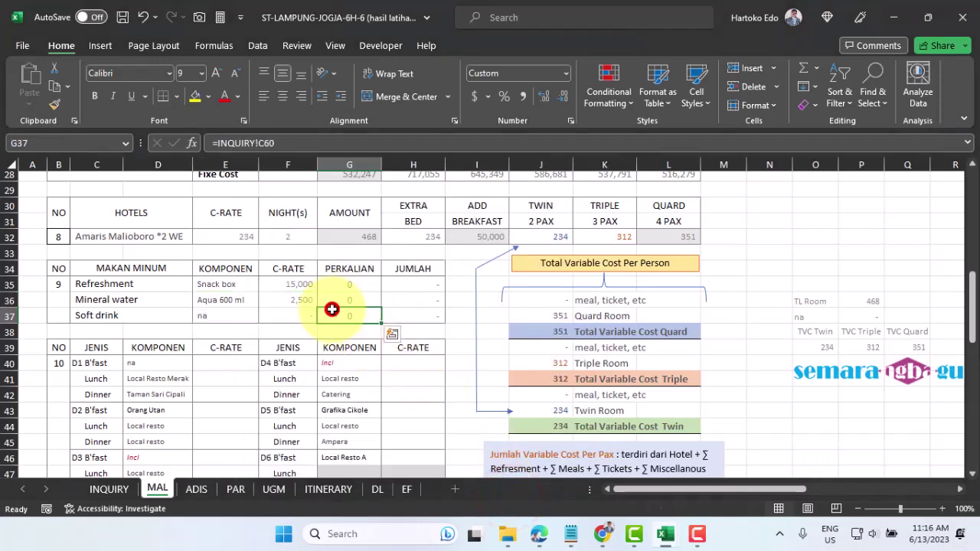
- Copy the lookup formulas from F35:F37 into the D1 breakfast, lunch and dinner C-rate cells E40:E42
scroll(378, 338, down, 1)
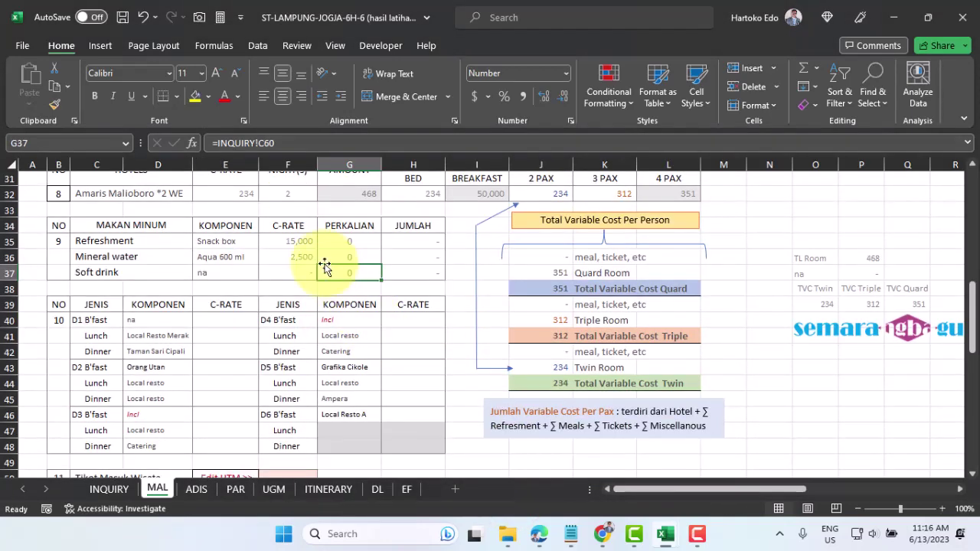
click(299, 241)
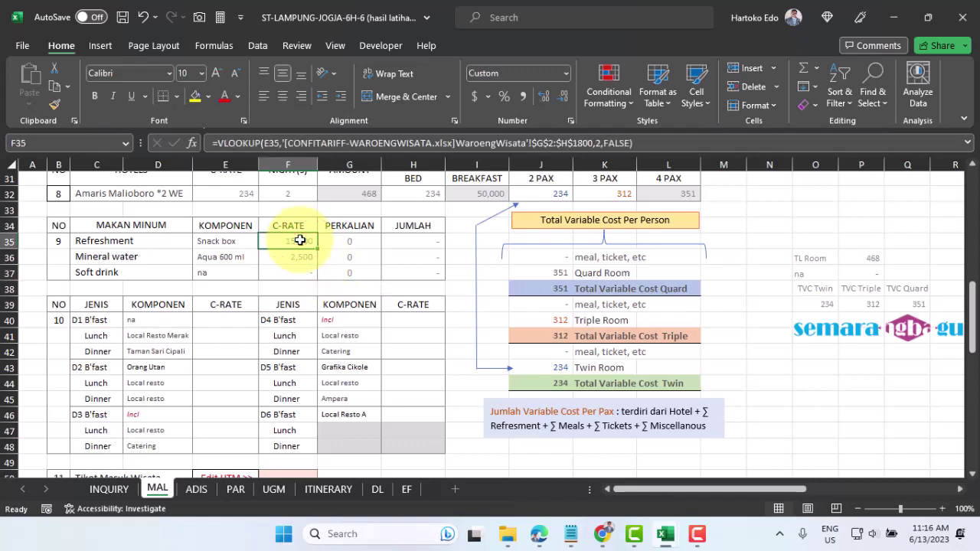
drag(299, 241, 300, 269)
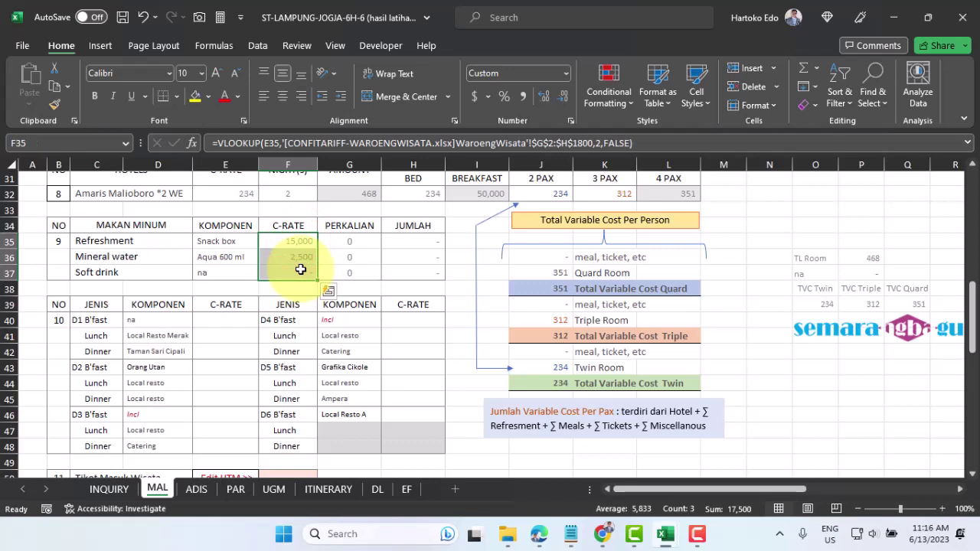
key(ctrl+c)
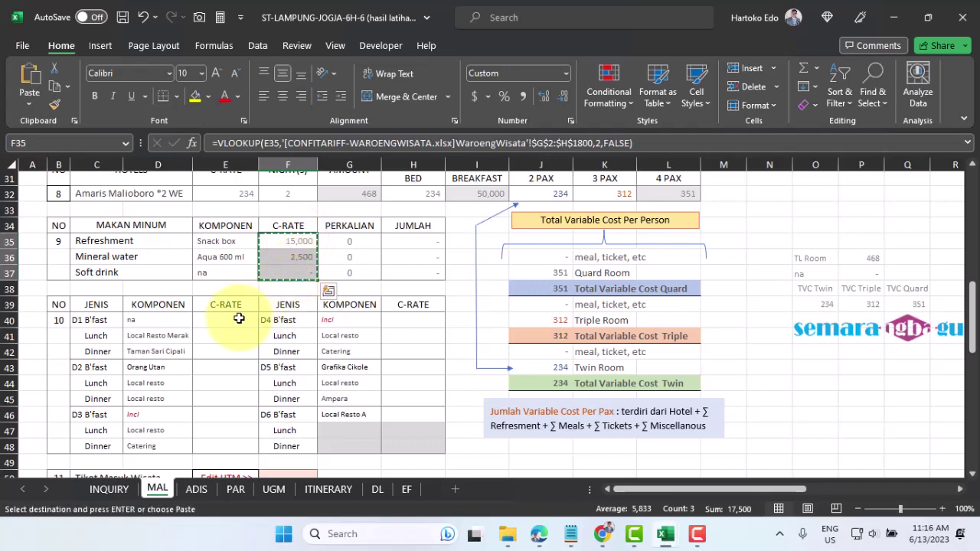
click(238, 318)
key(Return)
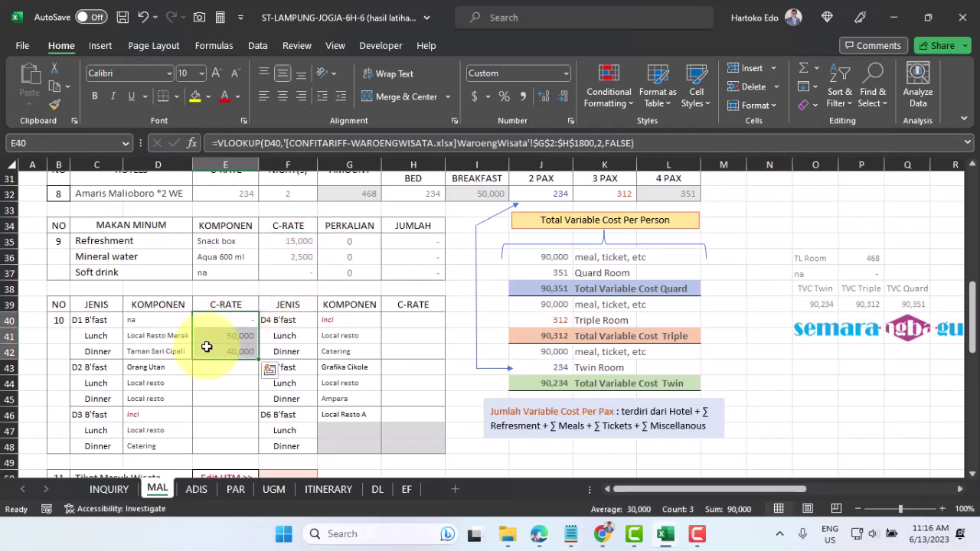
- Copy the meal lookup formulas on to the D2 and D3 C-rate cells, E43:E45 and E46:E48
key(ctrl+c)
click(219, 370)
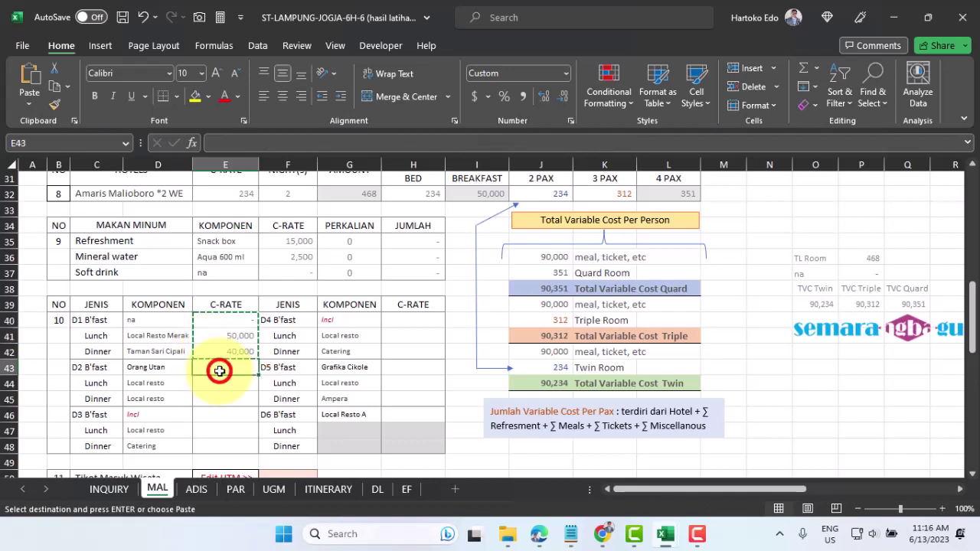
key(Return)
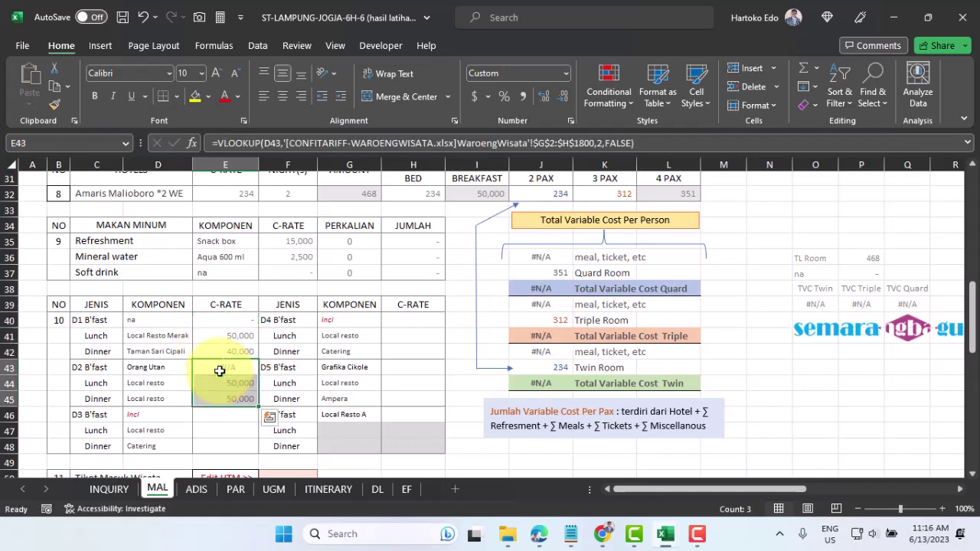
key(ctrl+c)
click(232, 414)
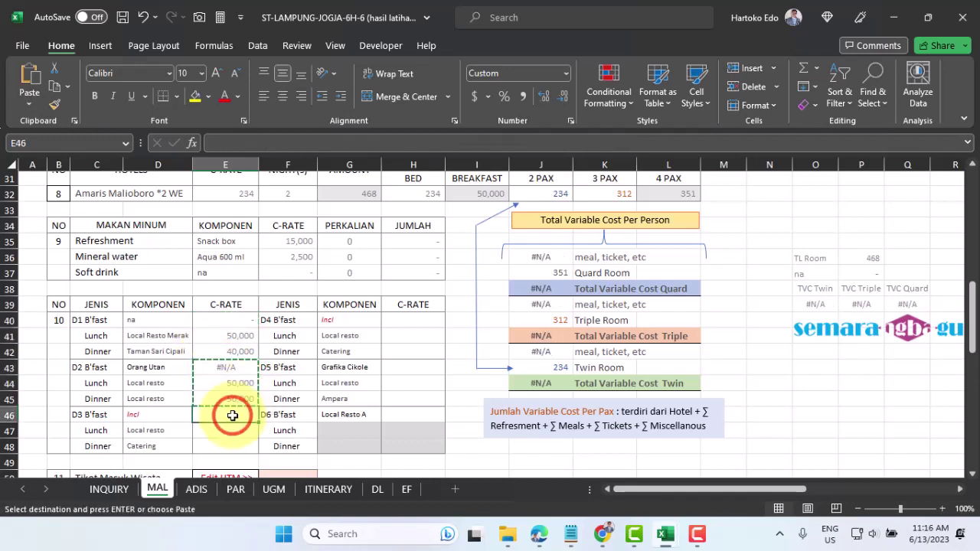
key(Return)
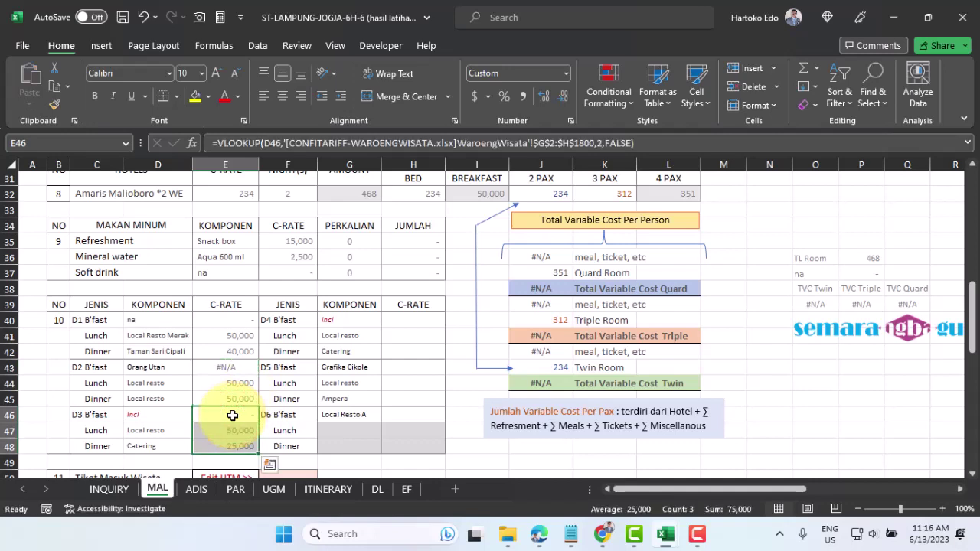
- Switch to the CONFITARIFF-WAROENGWISATA workbook and insert blank cells at F89:L89 above Paradise YK in the meals list, shifting cells down
click(227, 366)
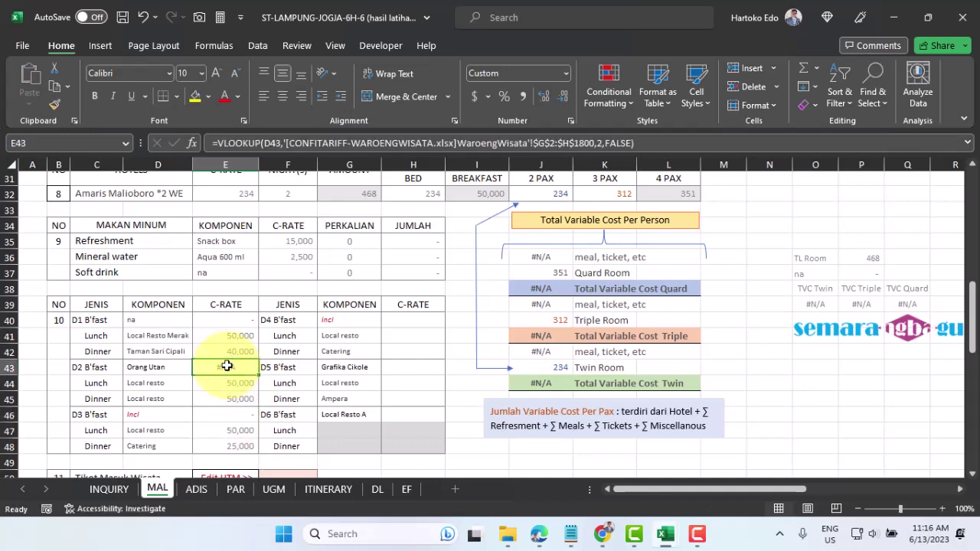
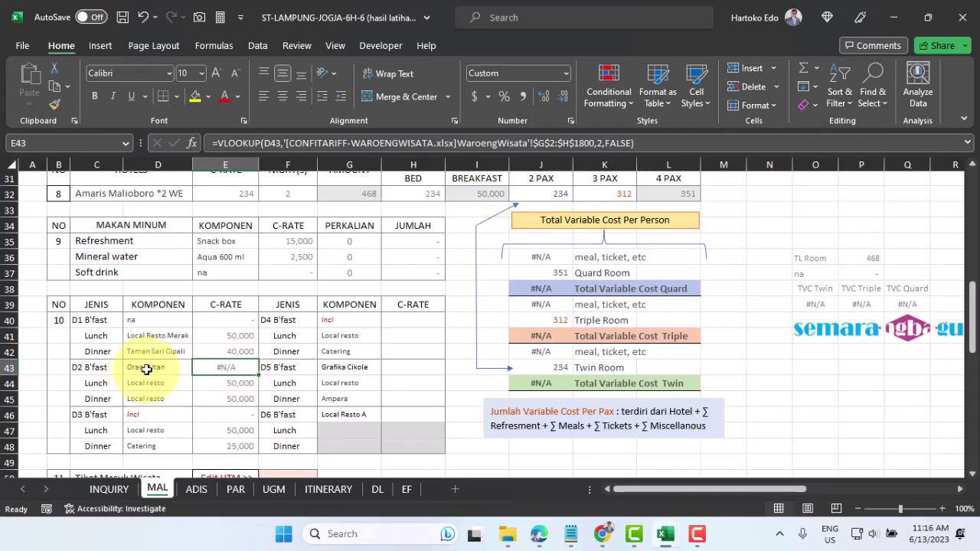
mouse_move(666, 543)
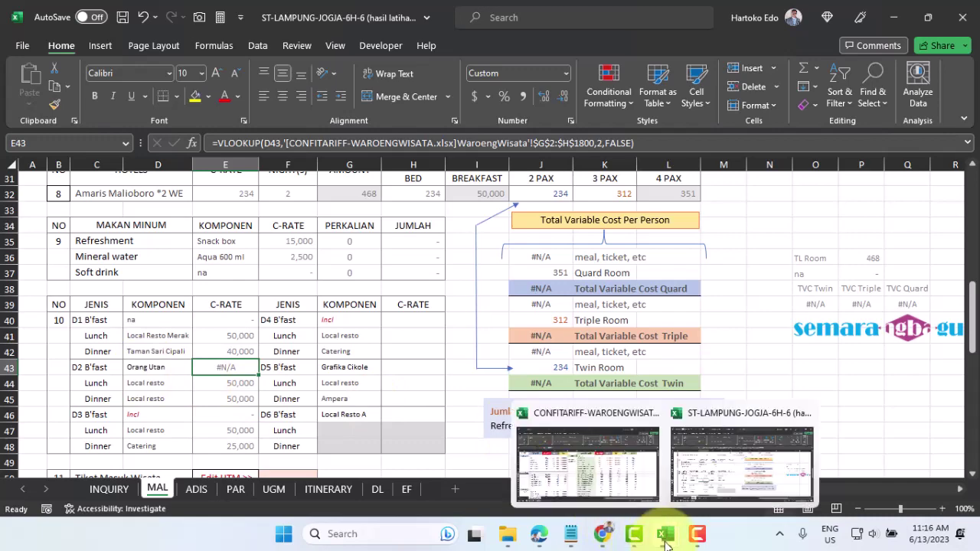
click(594, 467)
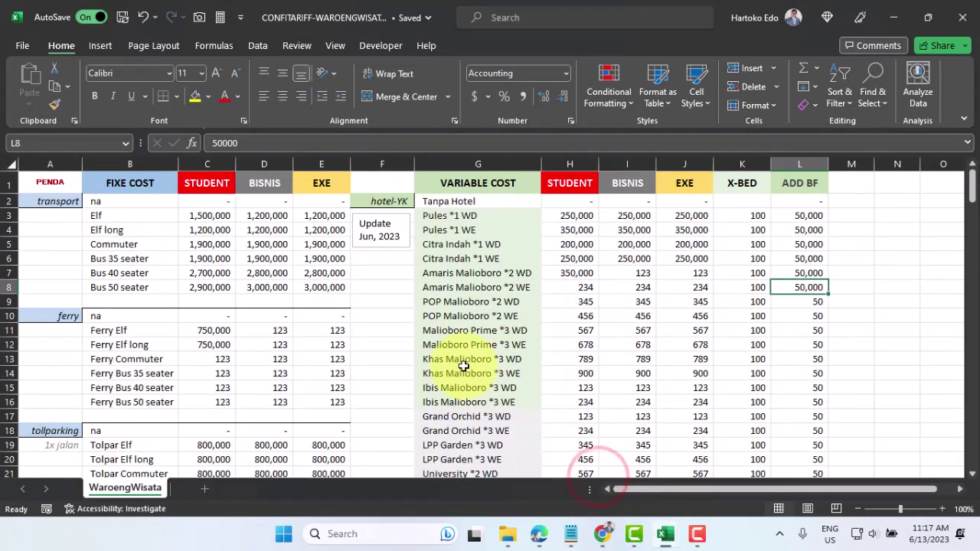
scroll(463, 367, down, 17)
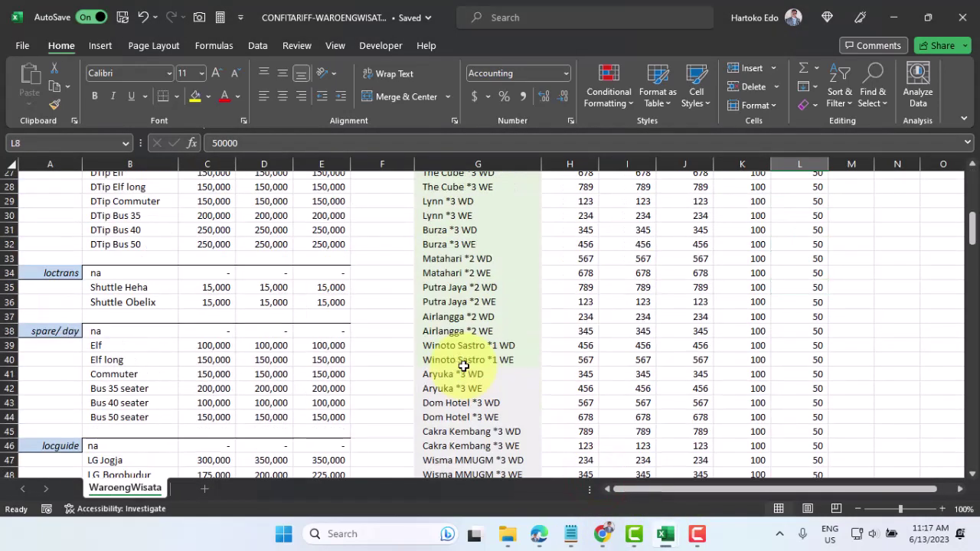
scroll(463, 367, down, 4)
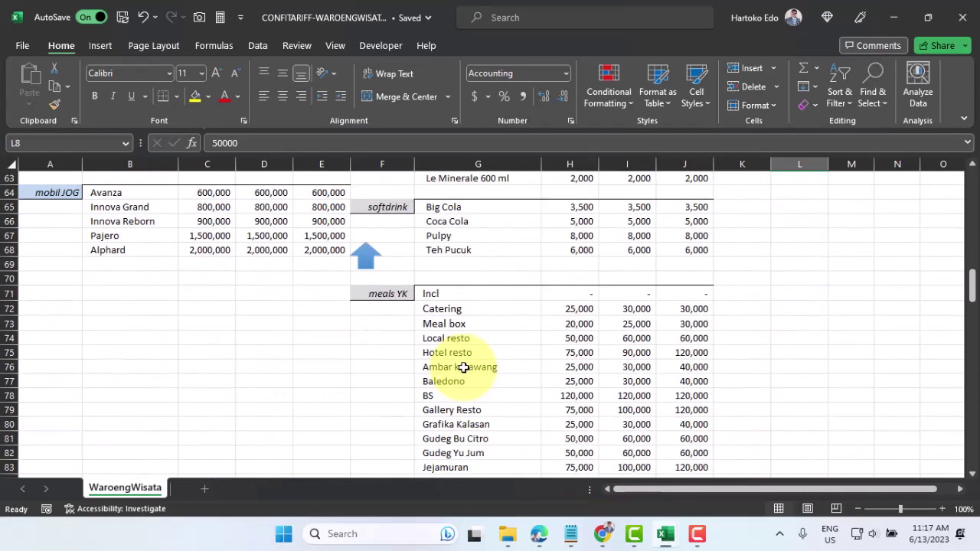
scroll(463, 366, down, 5)
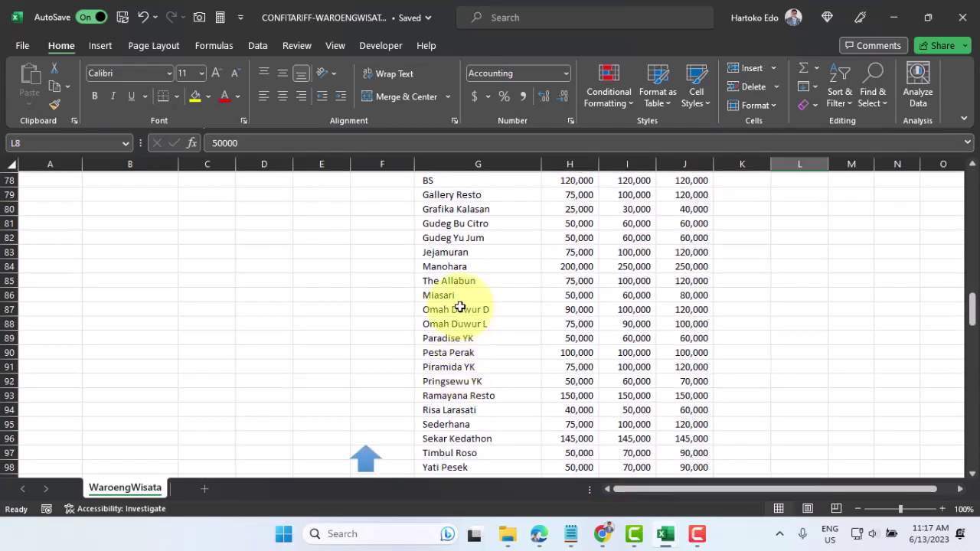
click(460, 308)
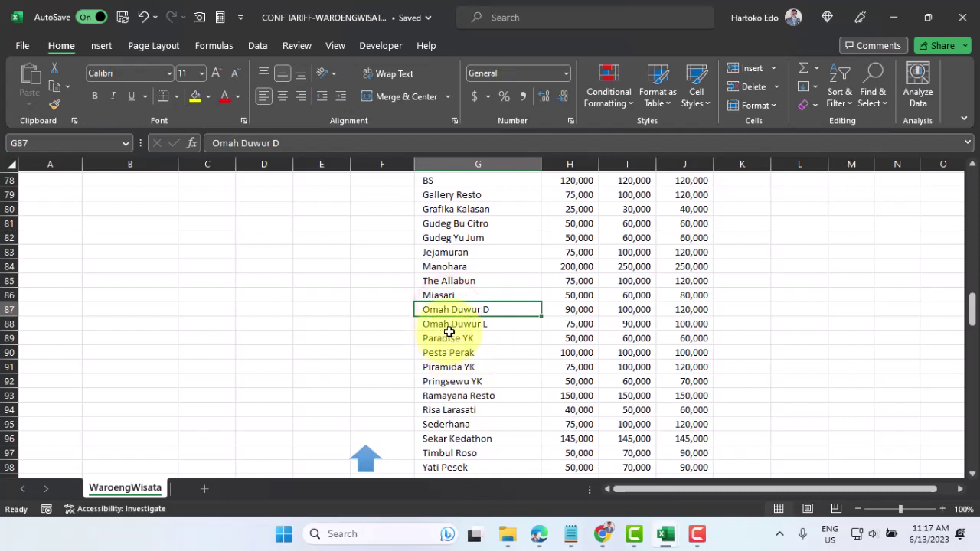
drag(394, 338, 803, 335)
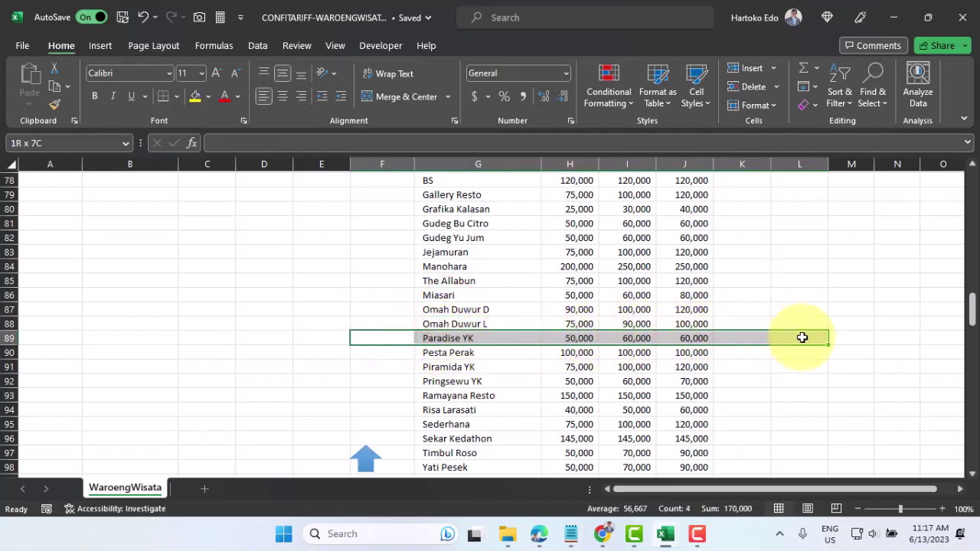
right_click(458, 338)
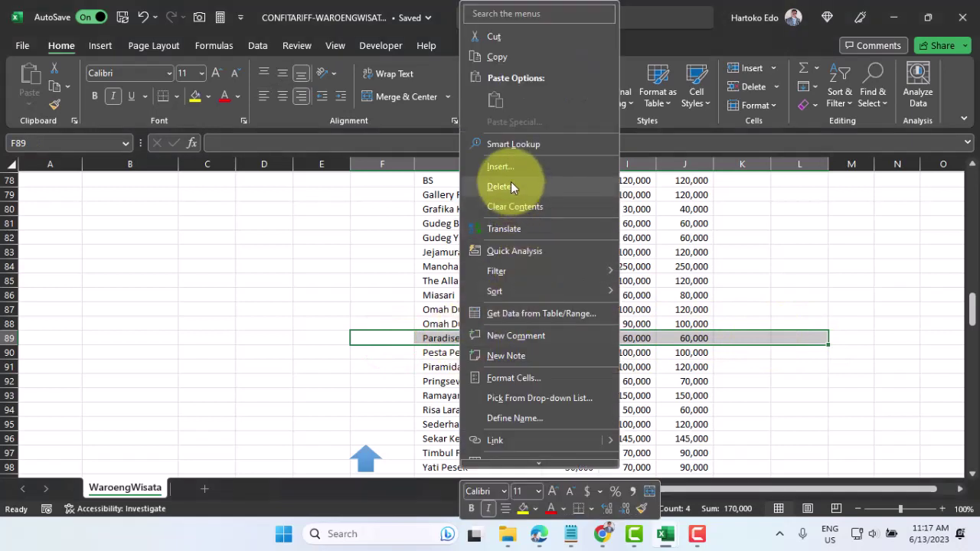
click(508, 167)
click(490, 175)
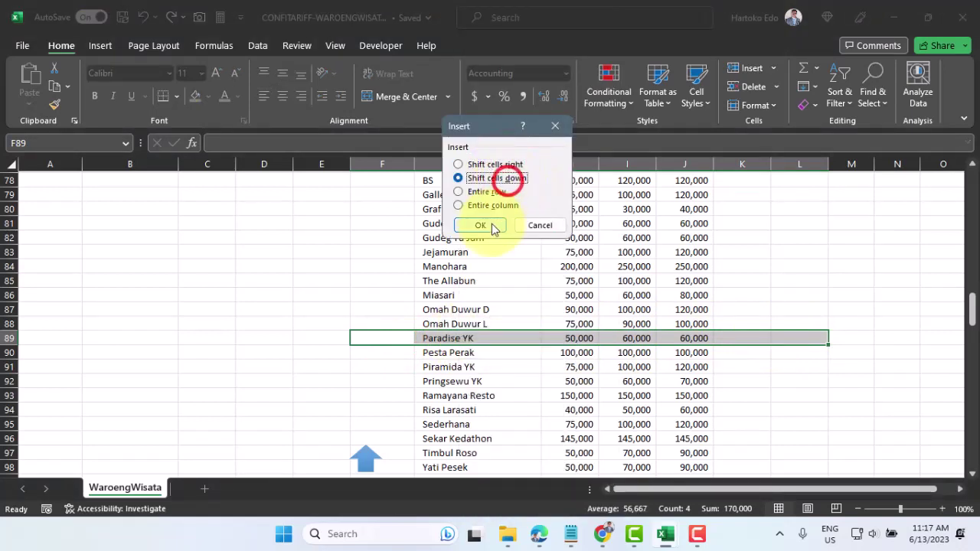
click(489, 225)
- Enter Orang Utan as the new meal component in cell G89
click(444, 338)
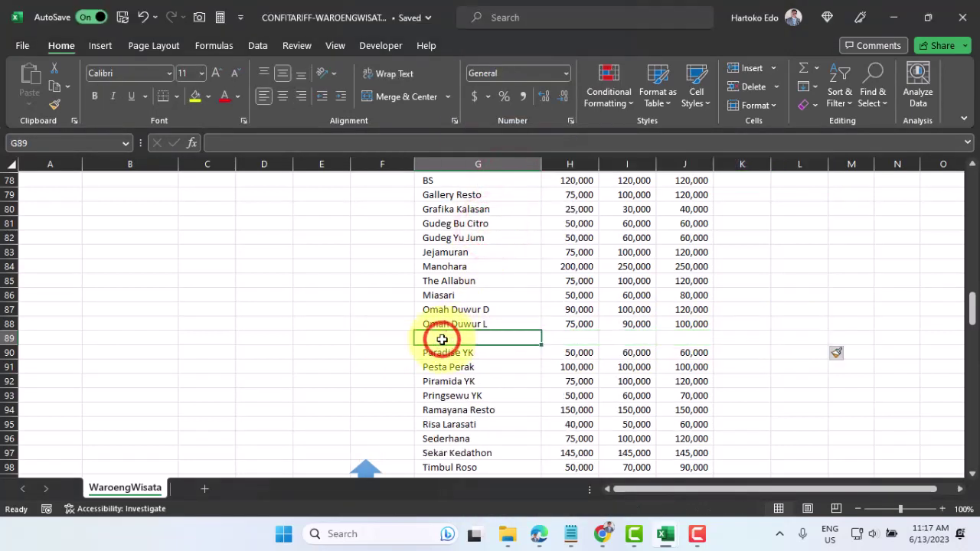
text(Orang Utan)
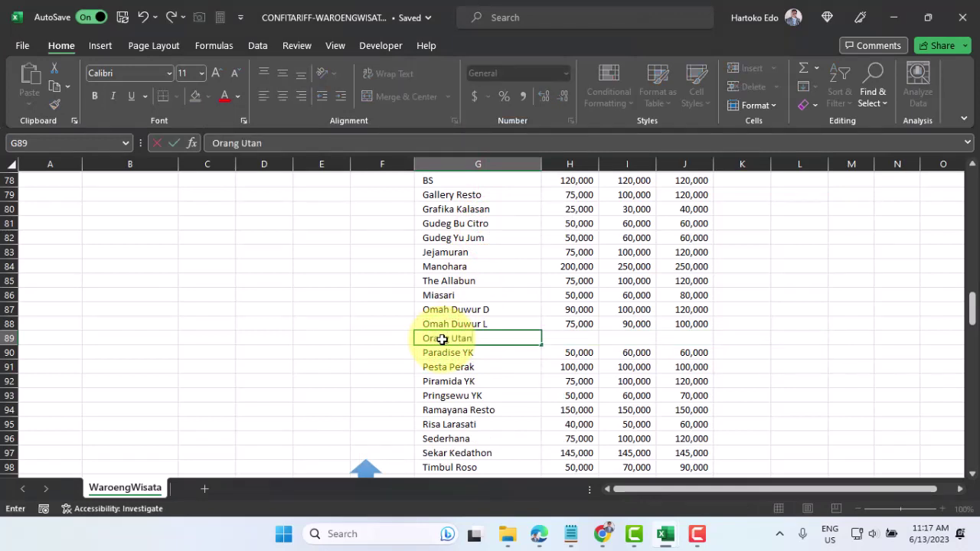
key(Return)
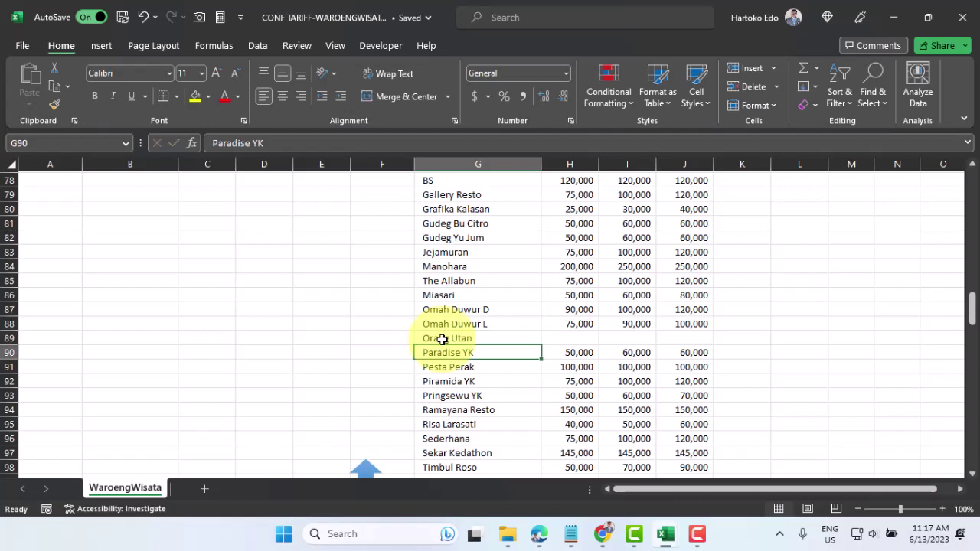
- Enter the Orang Utan rates in H89:J89: 40000 for student, 50000 for bisnis and 60000 for exe
click(574, 338)
text(40000)
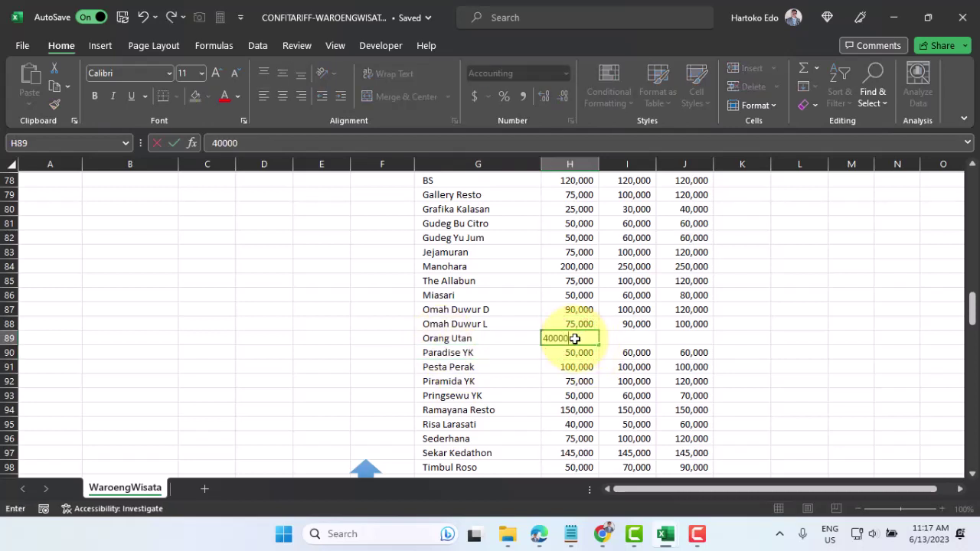
key(Tab)
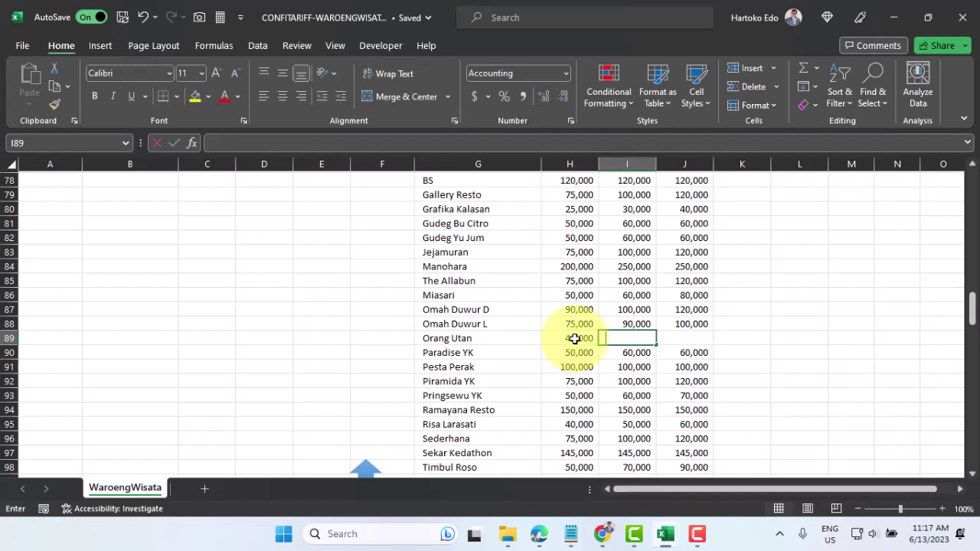
text(50000)
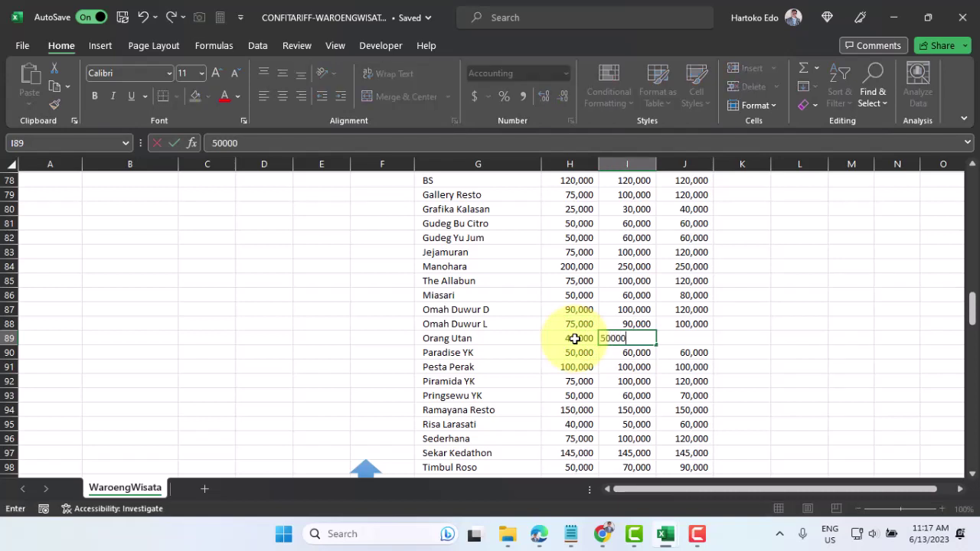
key(Tab)
text(60)
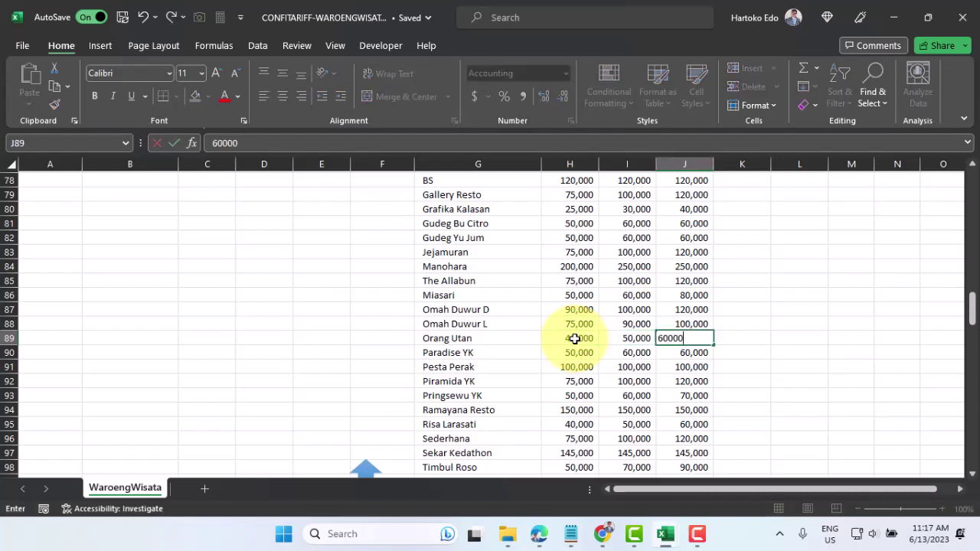
key(Return)
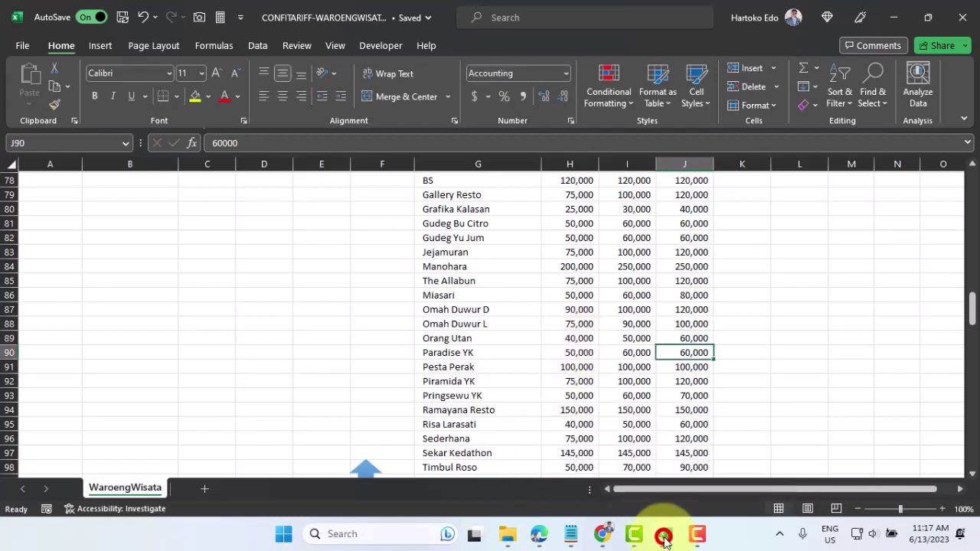
- Switch back to the ST-LAMPUNG-JOGJA-6H-6 workbook and copy the meal lookup formulas from E40:E46 into the D4 to D6 C-rate cells H40:H46
mouse_move(664, 540)
click(707, 459)
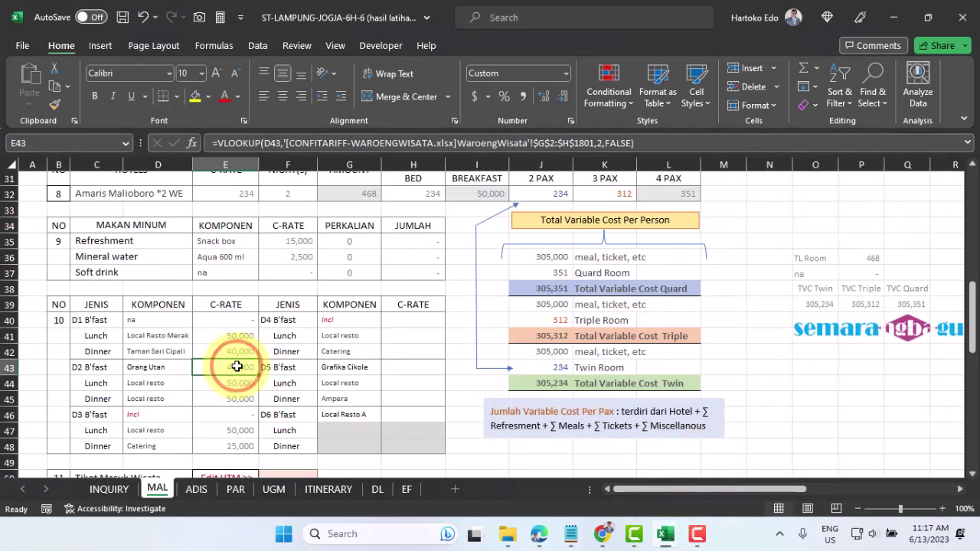
drag(225, 320, 226, 351)
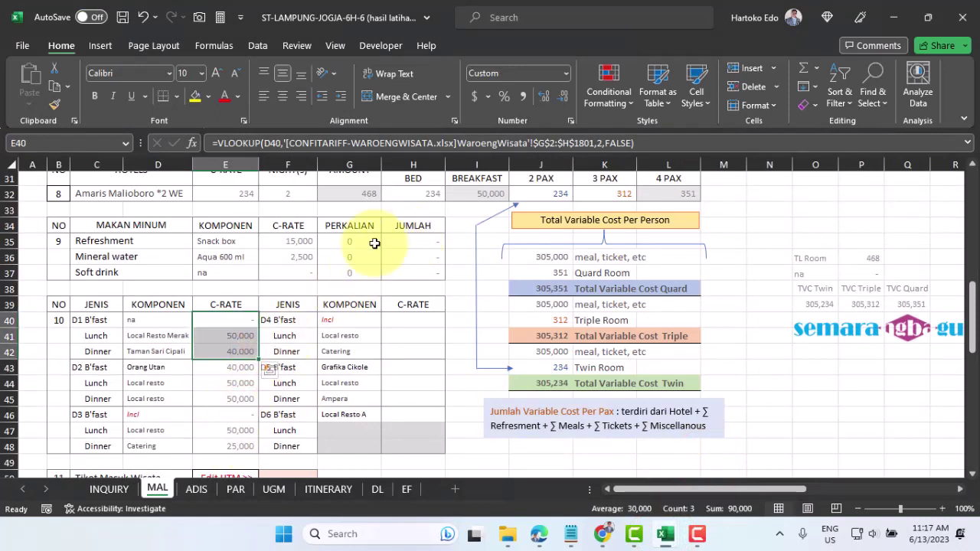
drag(289, 238, 288, 271)
click(234, 317)
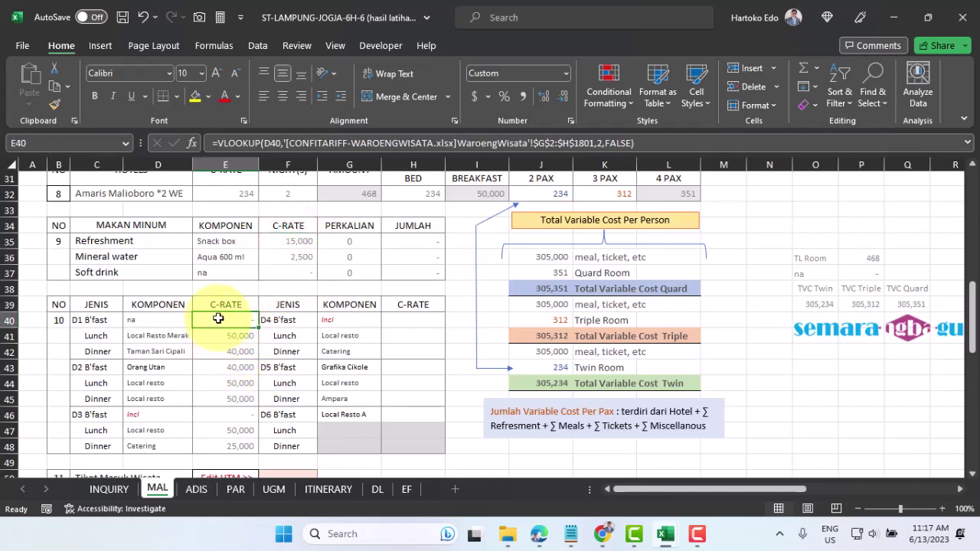
drag(219, 316, 227, 415)
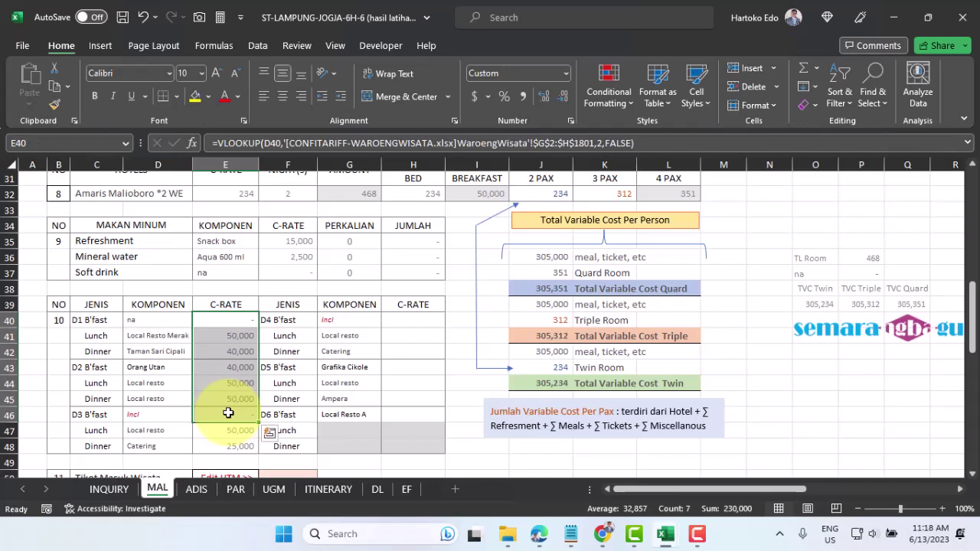
key(ctrl+c)
click(411, 321)
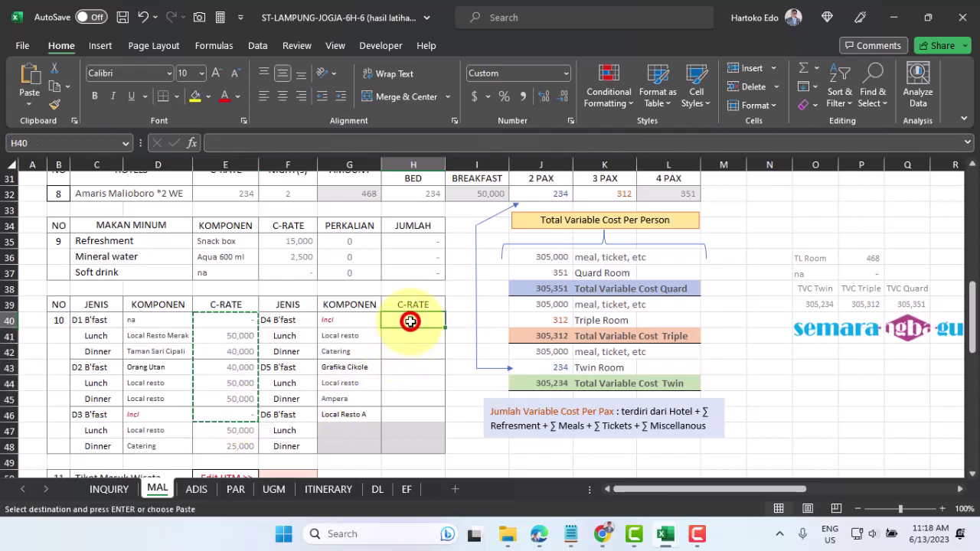
key(Return)
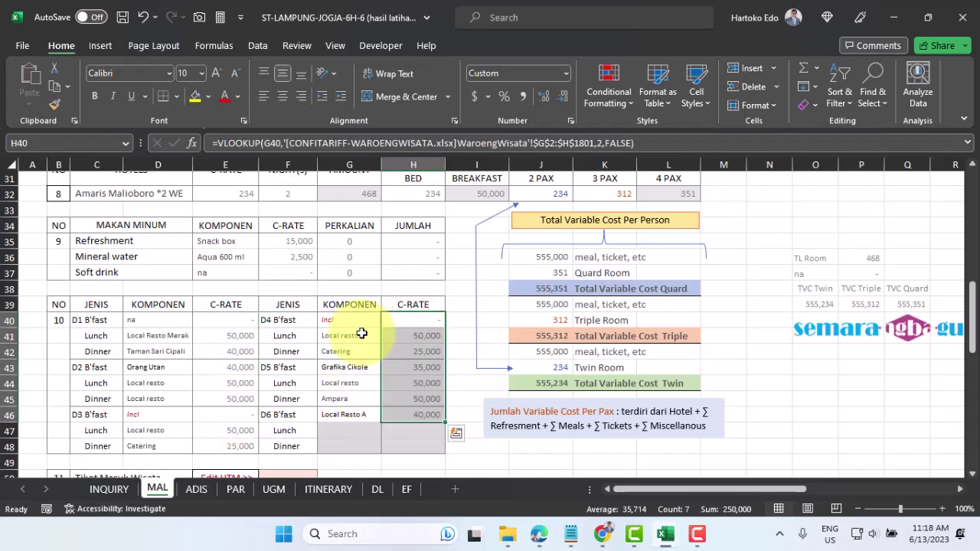
- Copy the lookup formulas from H42:H43 into the Souvenier and Asuransi rate cells F51:F52
scroll(360, 335, down, 2)
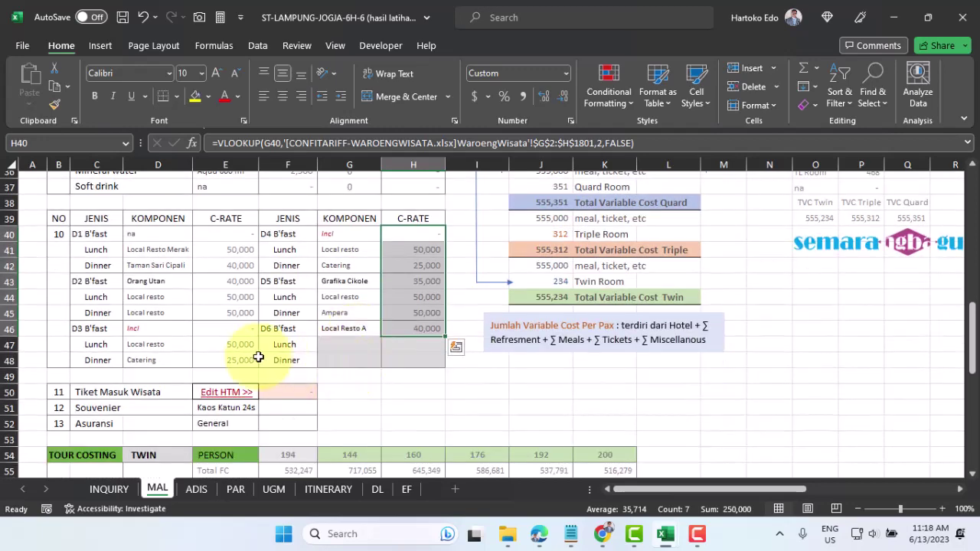
scroll(369, 327, up, 1)
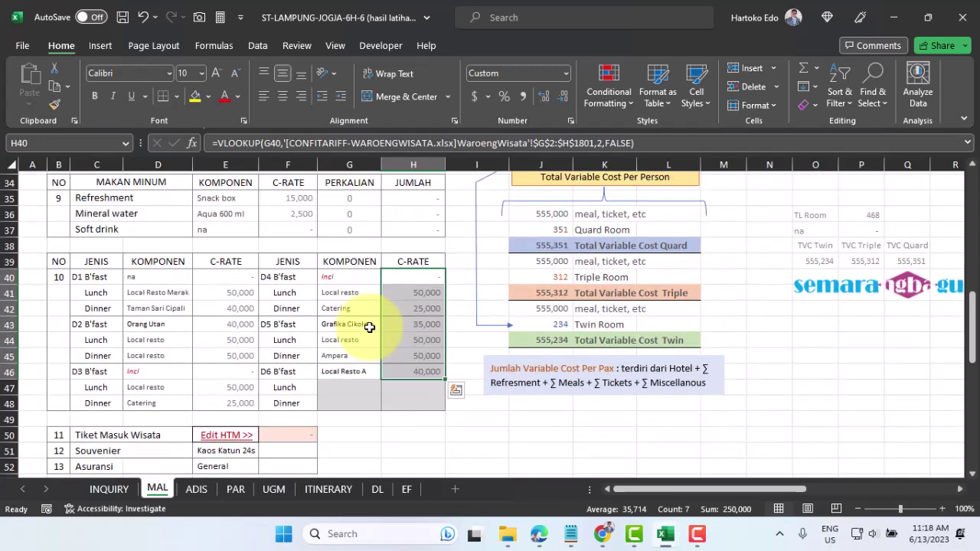
scroll(424, 323, down, 1)
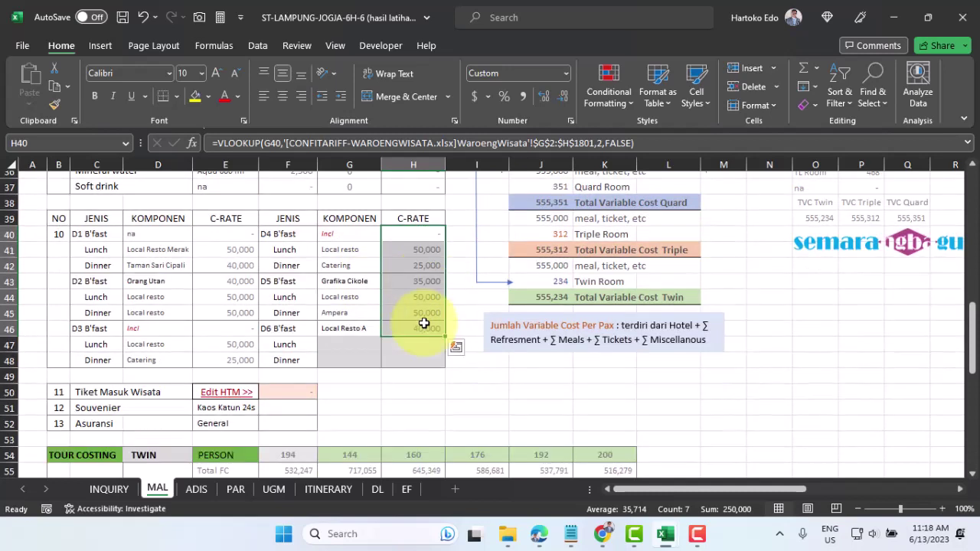
drag(416, 265, 416, 282)
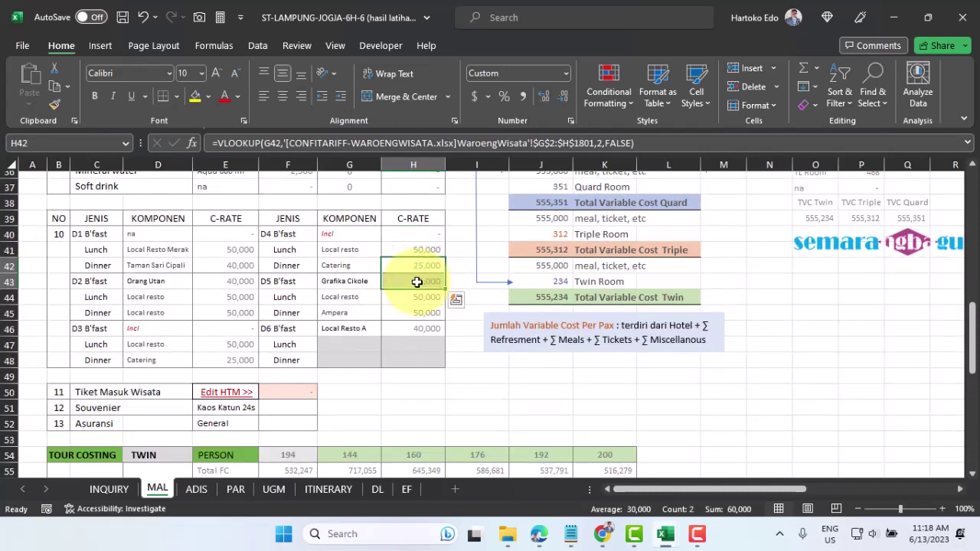
key(ctrl+c)
click(286, 409)
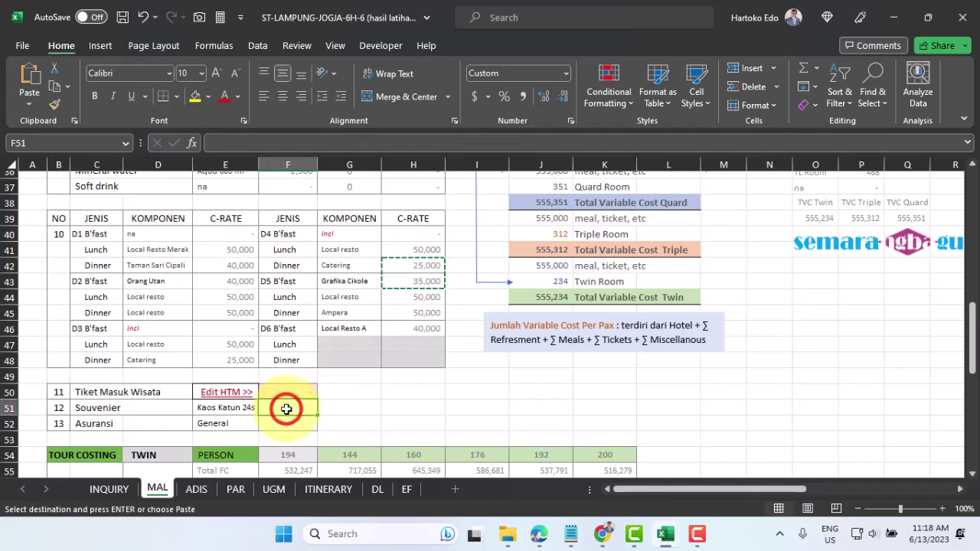
key(Return)
click(357, 406)
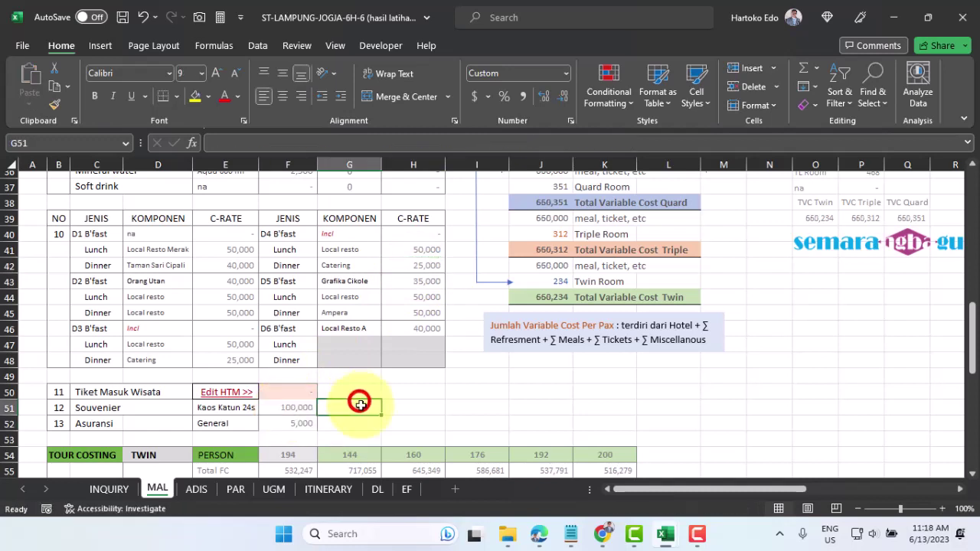
- Add top and bottom borders to the Souvenier and Asuransi cells E51:F52
drag(226, 410, 291, 422)
right_click(292, 422)
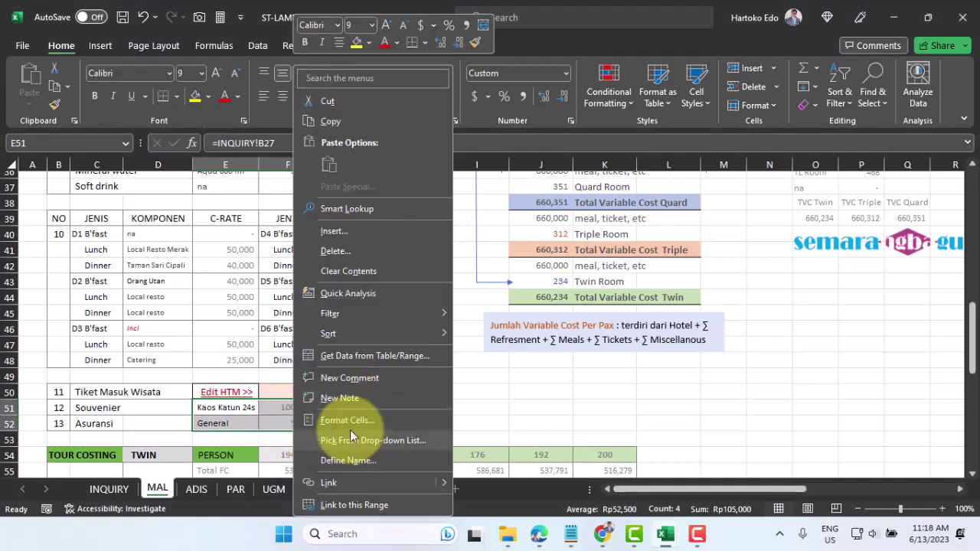
click(346, 421)
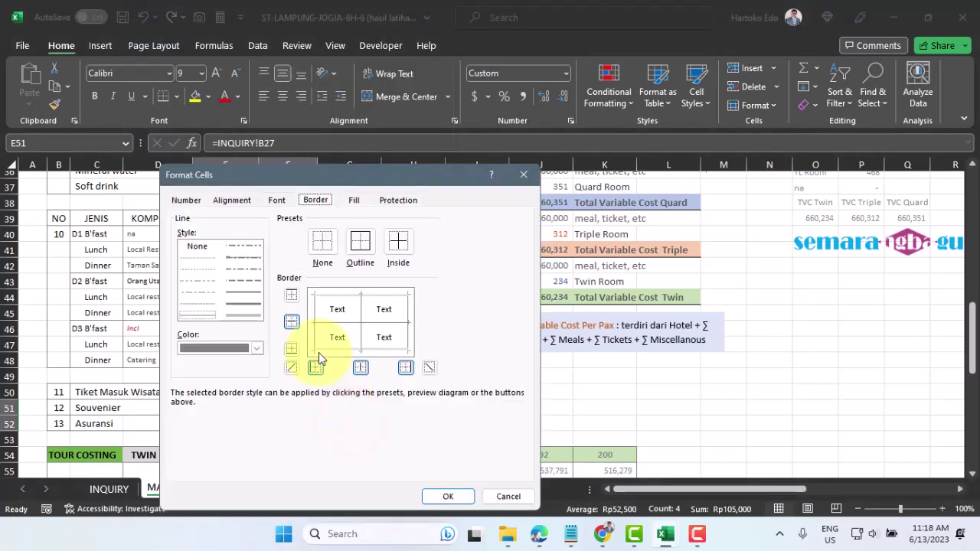
click(291, 295)
click(291, 348)
click(442, 494)
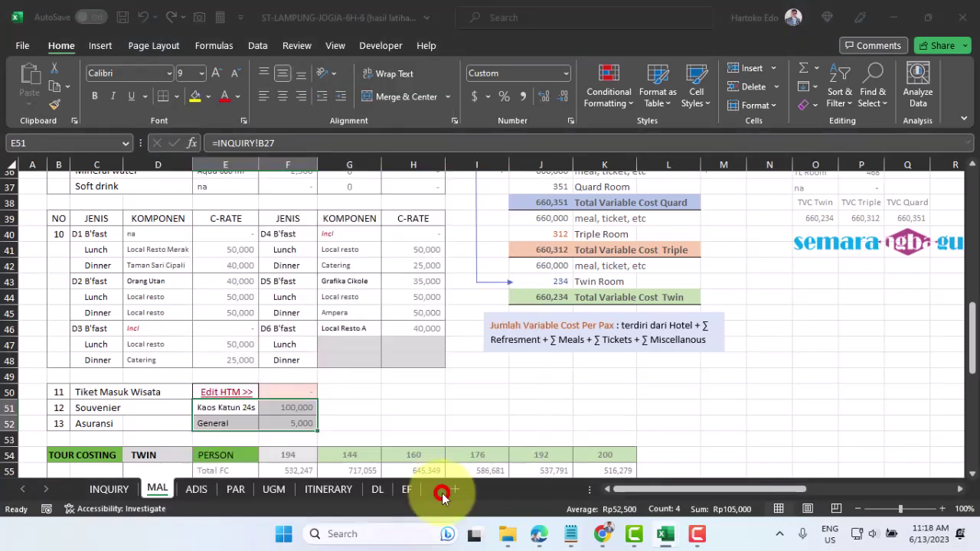
click(291, 408)
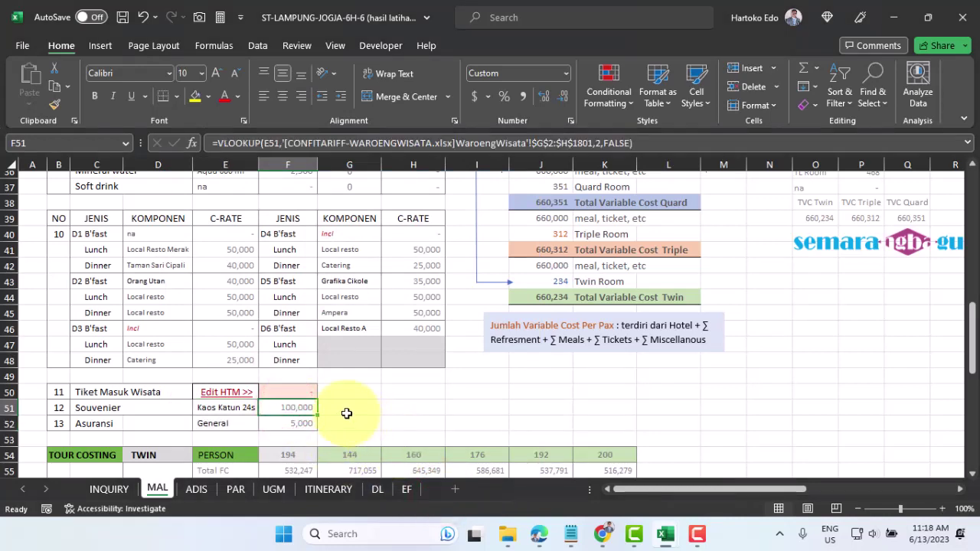
- Follow the Edit HTM link to the EF sheet and make the STU heading in D1 bold and centred
click(295, 391)
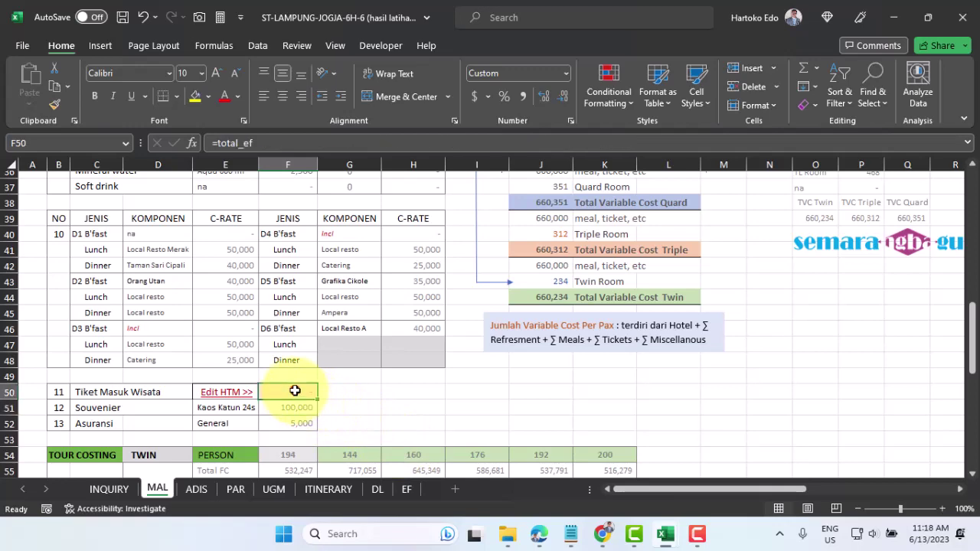
click(237, 398)
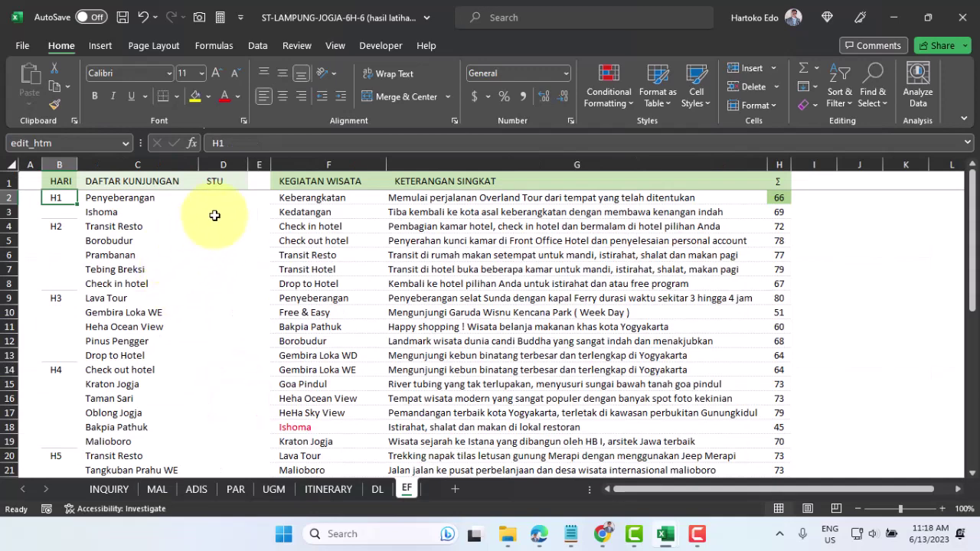
click(219, 182)
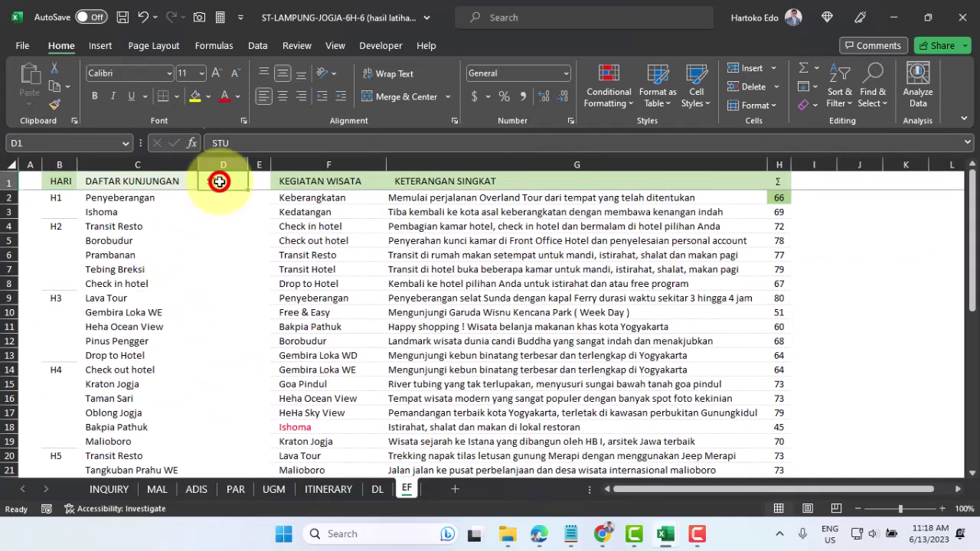
click(94, 96)
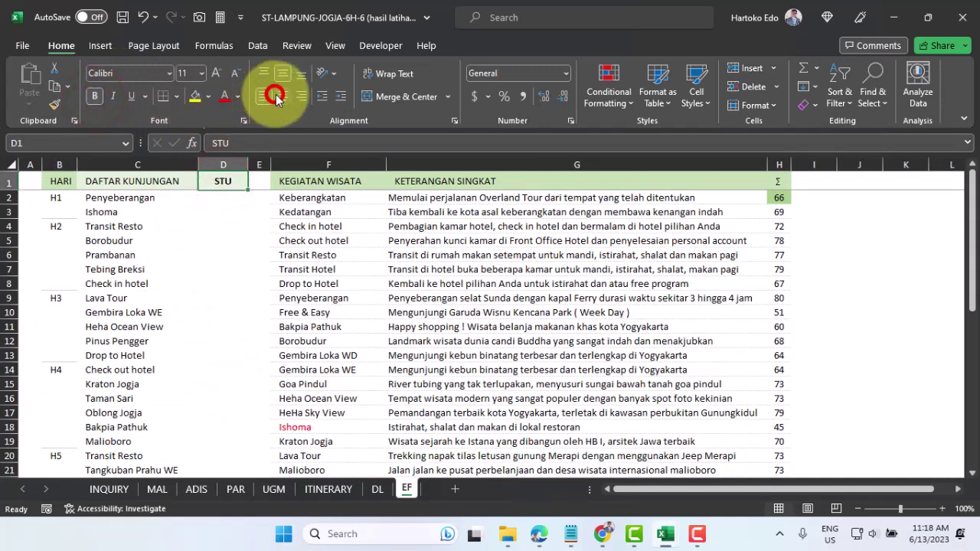
- Insert a VLOOKUP function in cell D2 of the EF sheet with C2 as the lookup value
click(222, 199)
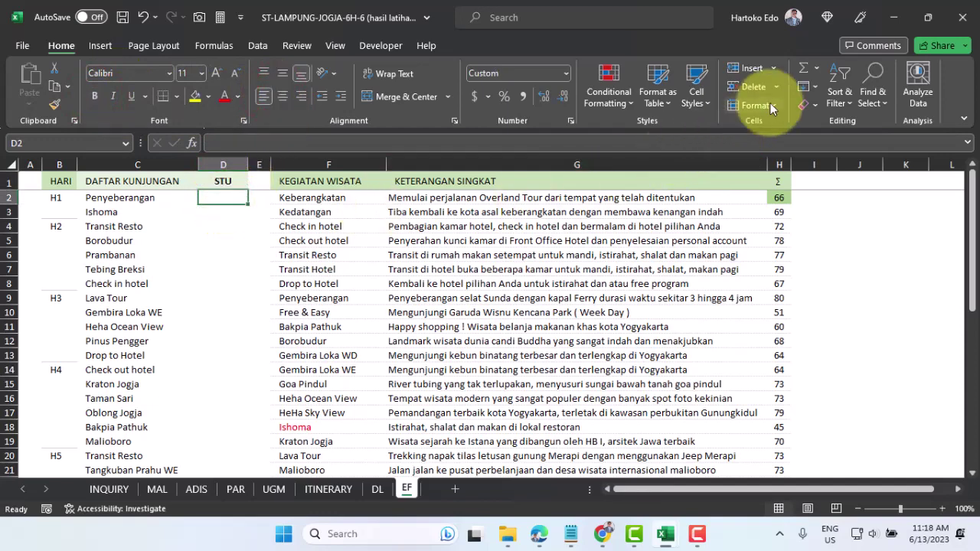
click(816, 68)
click(844, 188)
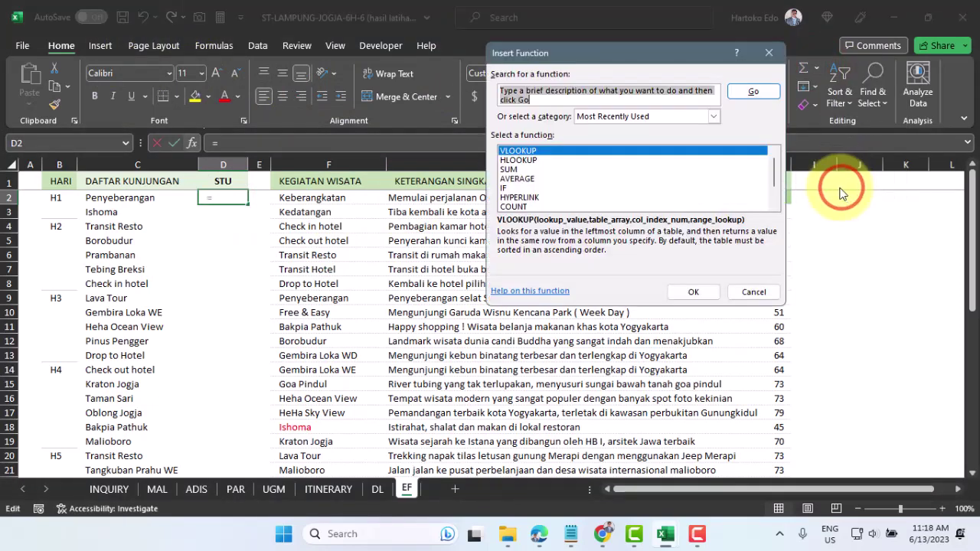
click(523, 151)
click(522, 151)
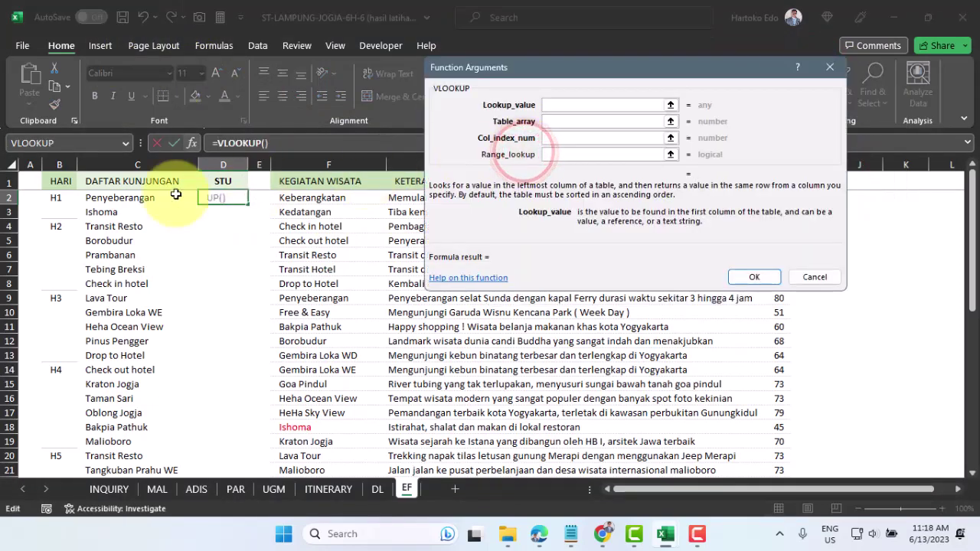
click(96, 199)
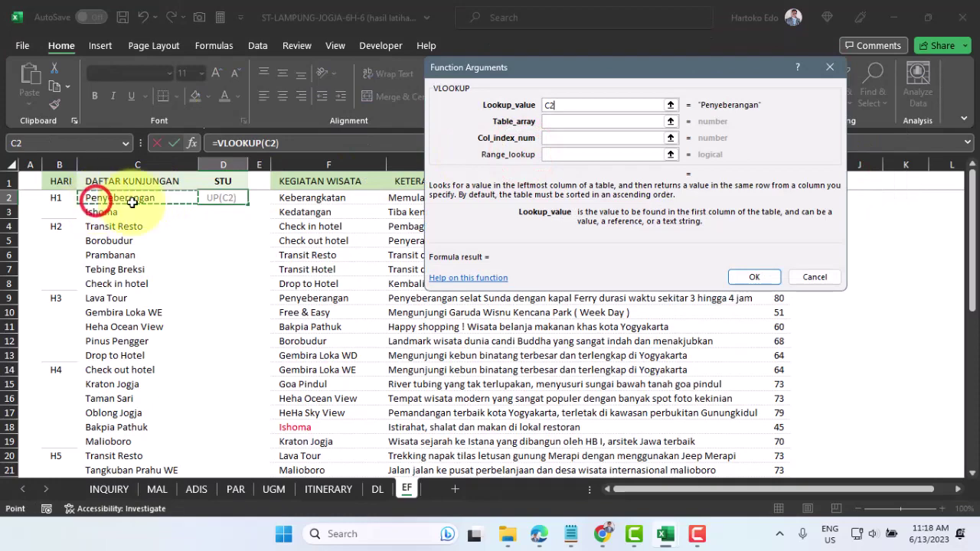
- Set the VLOOKUP table array to $G$2:$H$1900 on the WaroengWisata sheet of the CONFITARIFF-WAROENGWISATA workbook
click(671, 122)
mouse_move(666, 533)
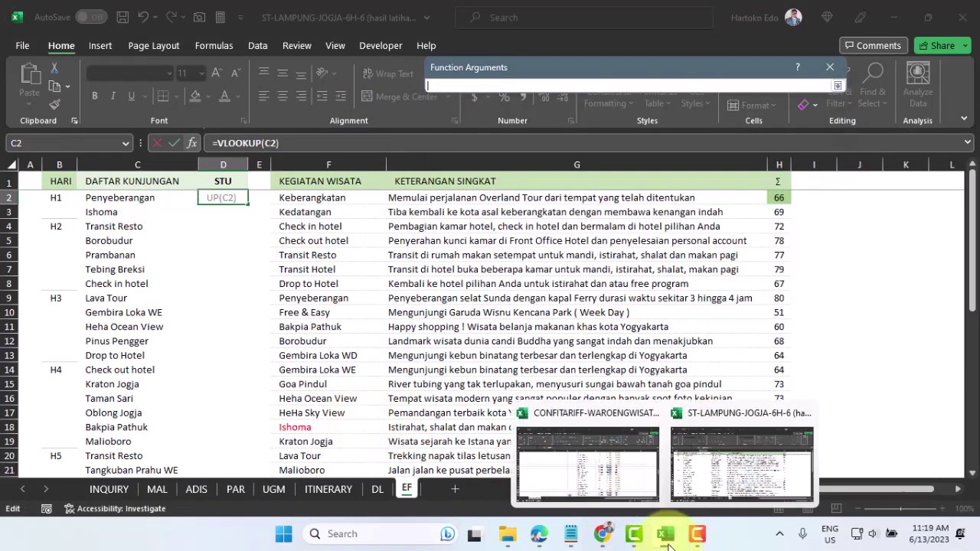
click(617, 490)
scroll(465, 348, up, 11)
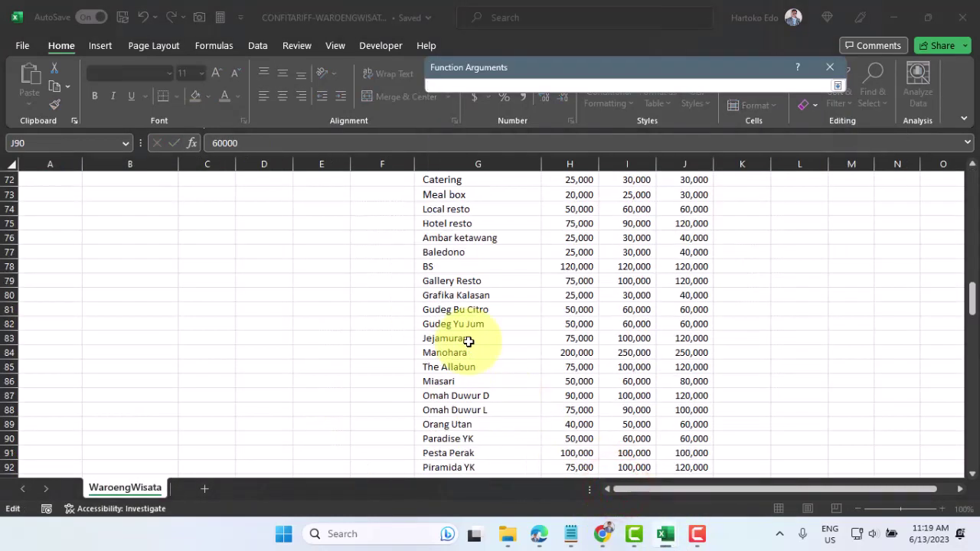
scroll(467, 342, up, 15)
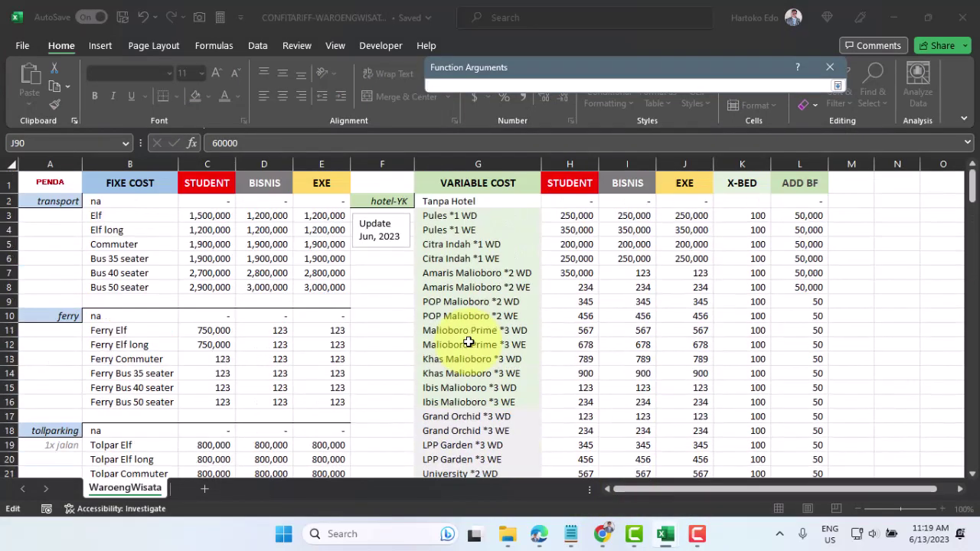
drag(446, 196, 577, 450)
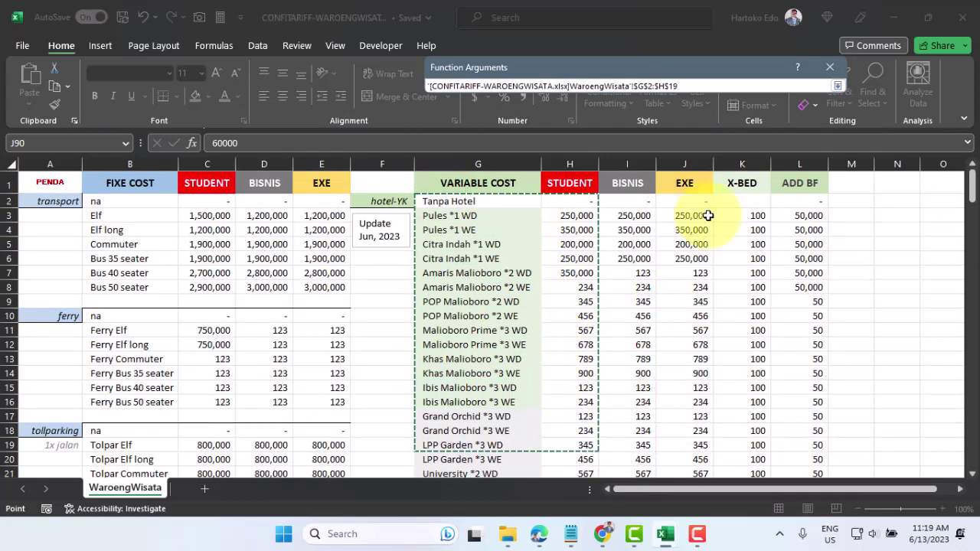
click(684, 85)
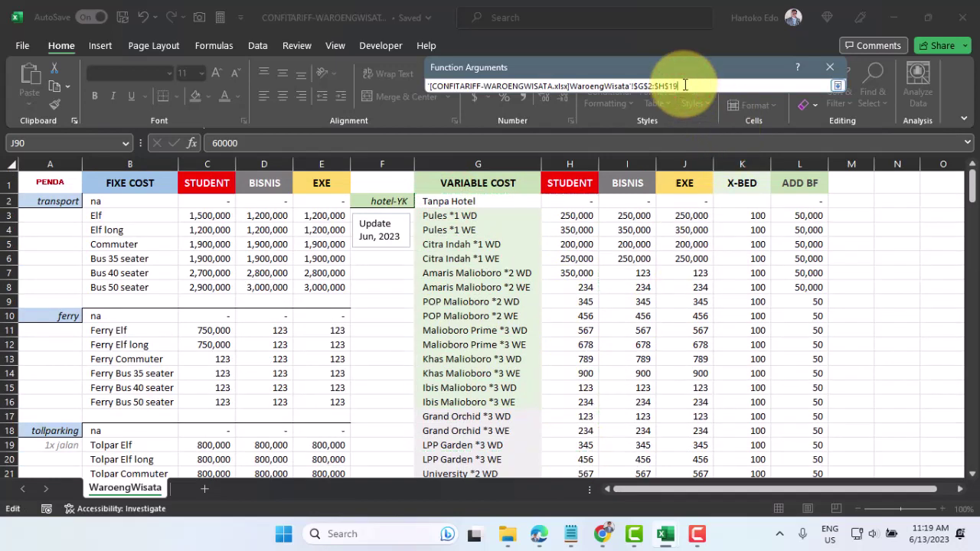
key(Return)
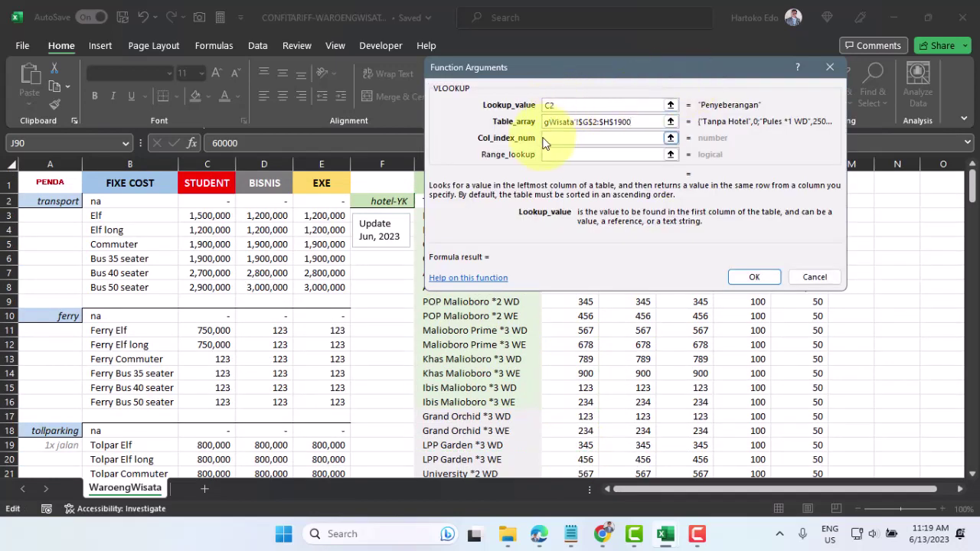
- Complete the D2 VLOOKUP with column index 2 and range lookup FALSE
text(2)
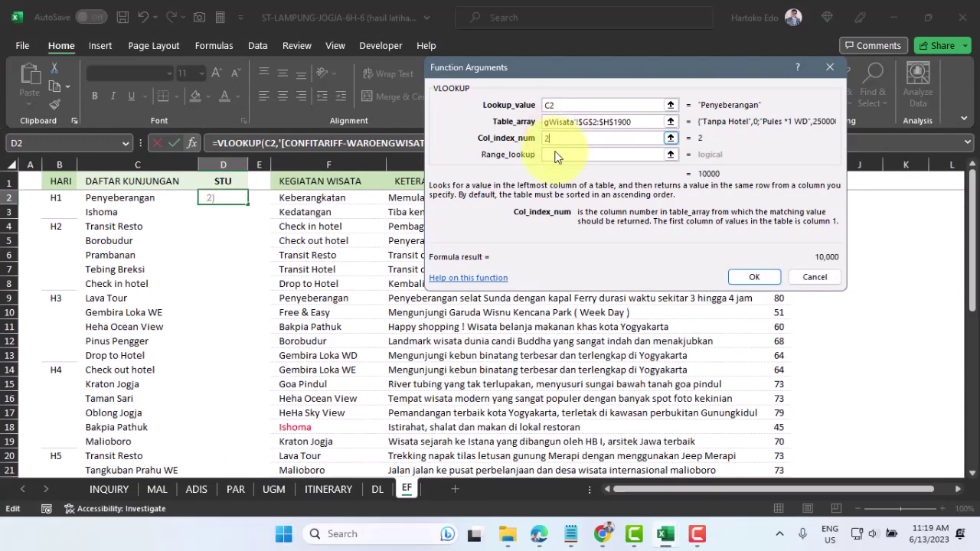
click(553, 155)
text(false)
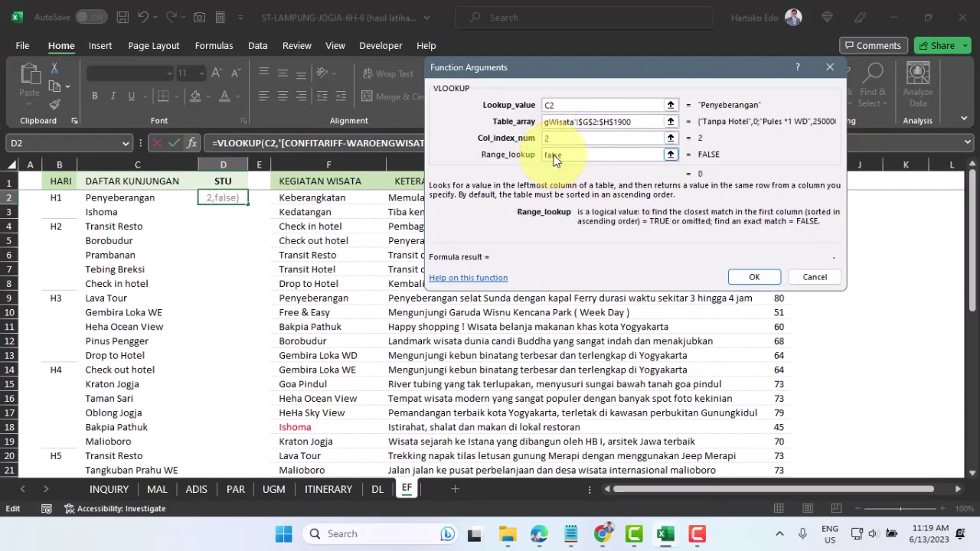
key(Return)
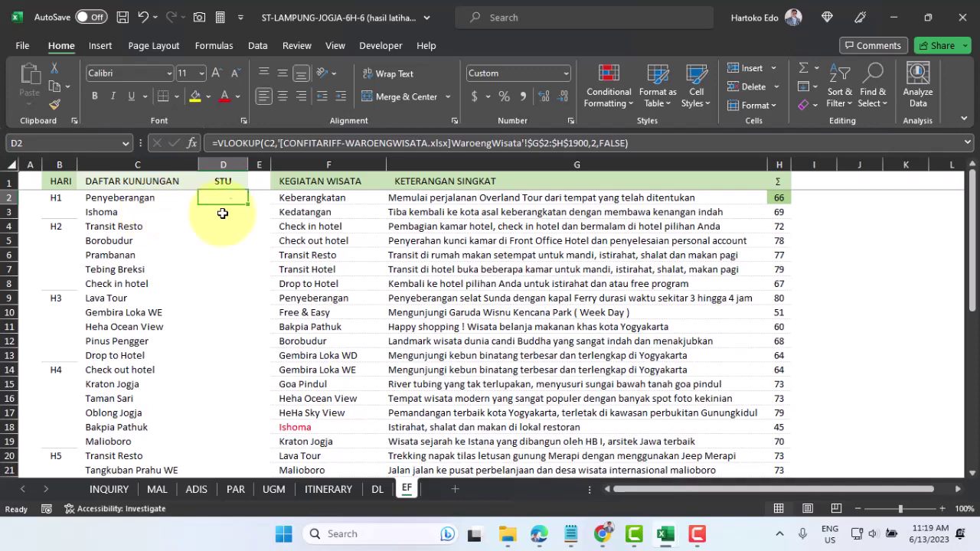
- Fill the D2 lookup formula down through D25 and autofit the width of column D
drag(245, 205, 237, 446)
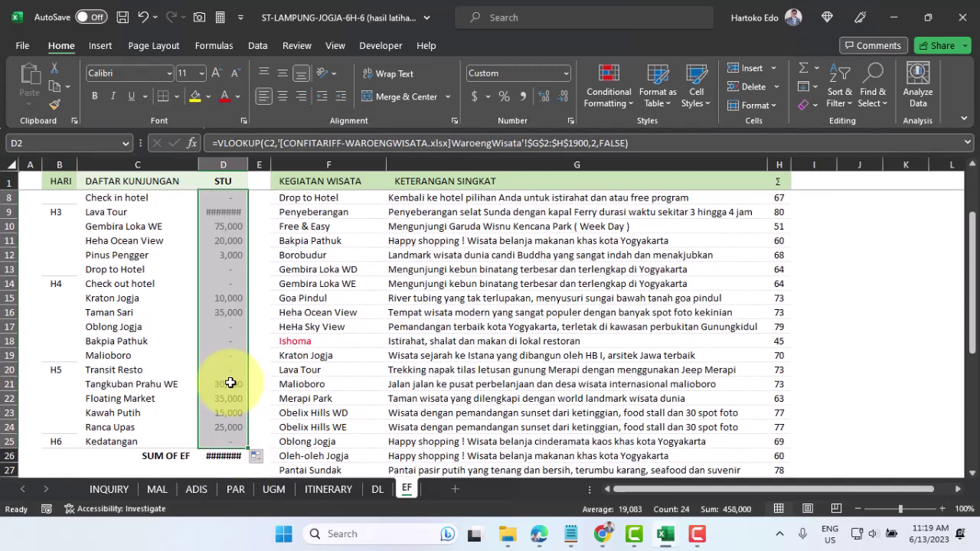
scroll(231, 383, up, 1)
scroll(229, 374, up, 1)
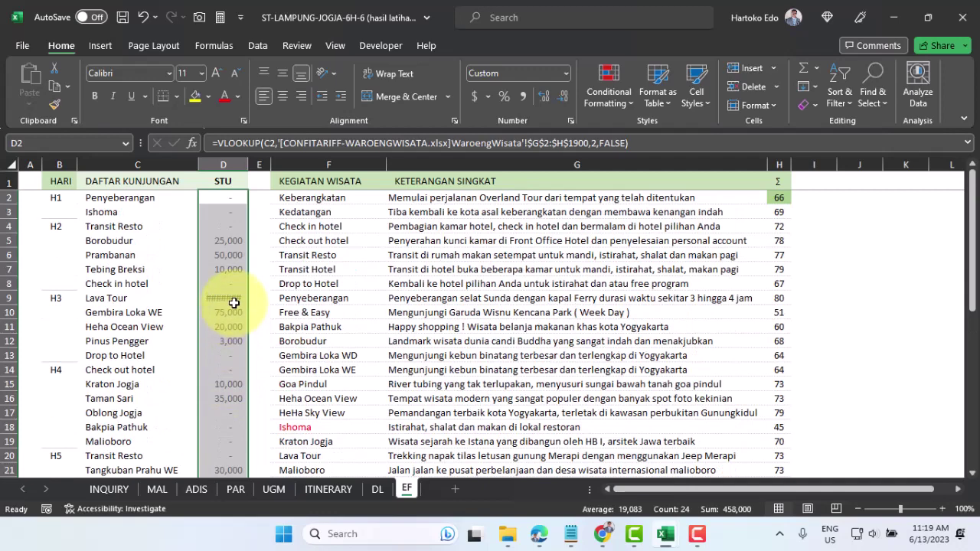
click(230, 301)
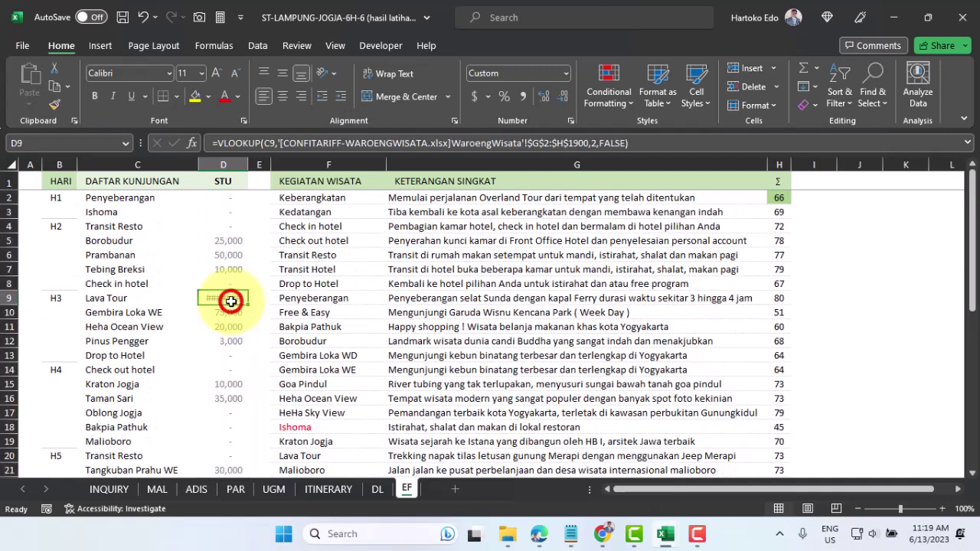
double_click(248, 167)
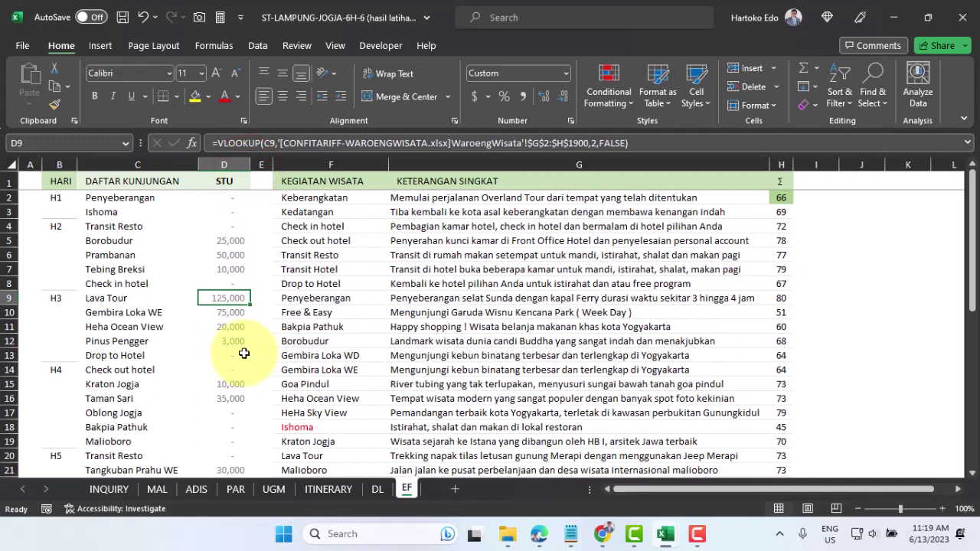
- Set the font size of the STU fees in D2:D25 to 10
click(227, 201)
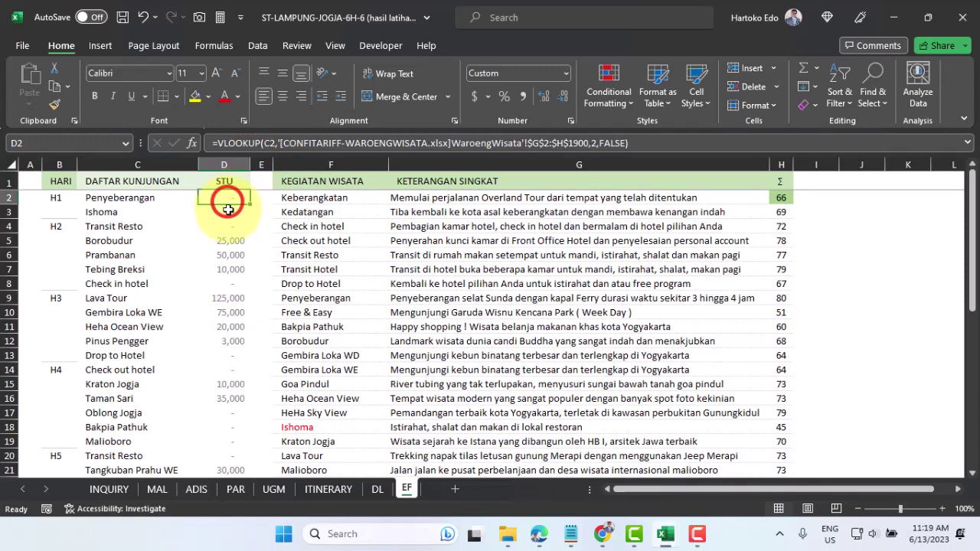
scroll(225, 289, down, 3)
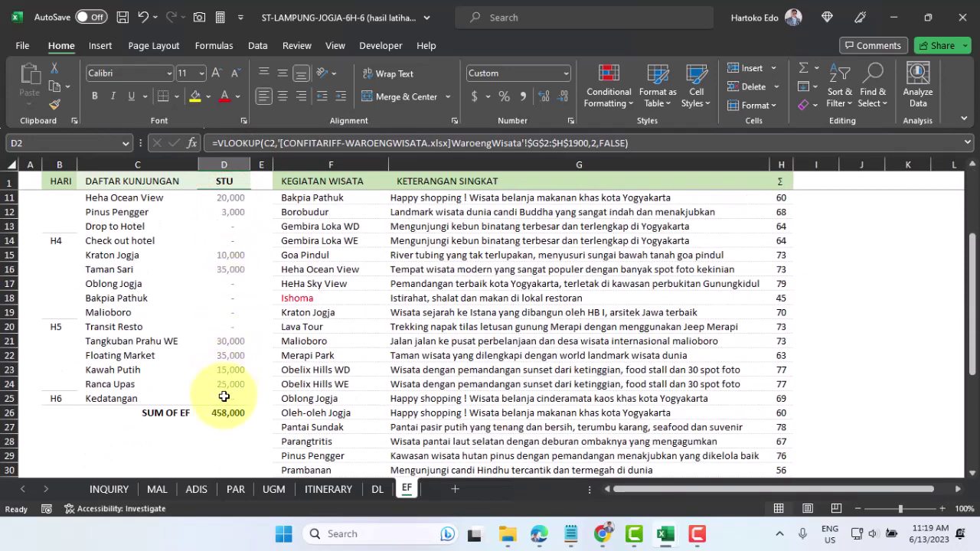
shift+click(224, 396)
click(201, 73)
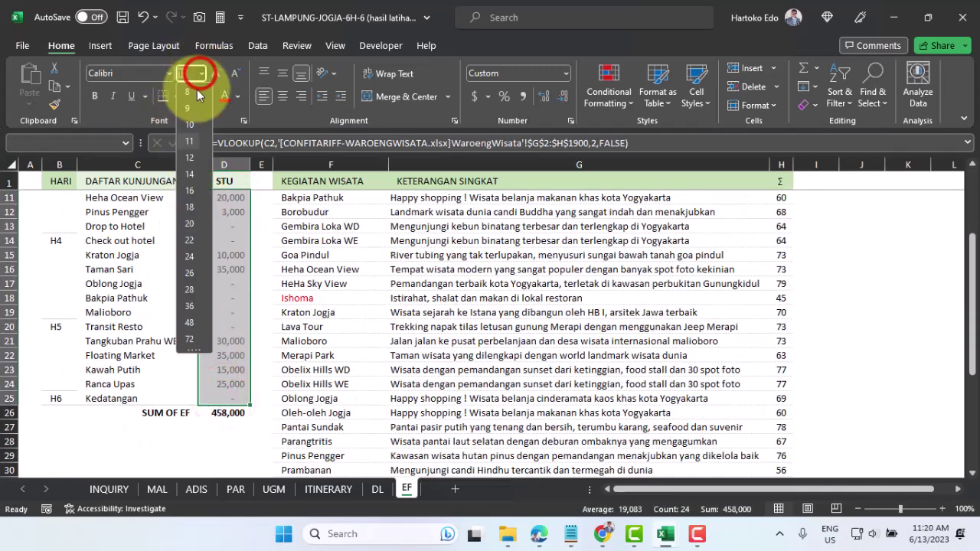
click(191, 123)
scroll(237, 337, up, 3)
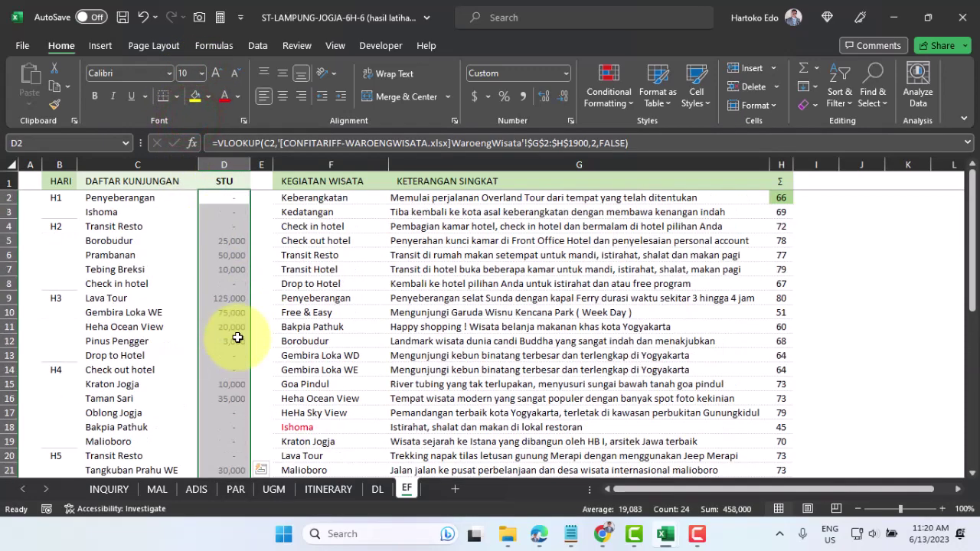
- Use AutoSum in the SUM OF EF cell D26 to total the fees in D2:D25
click(229, 199)
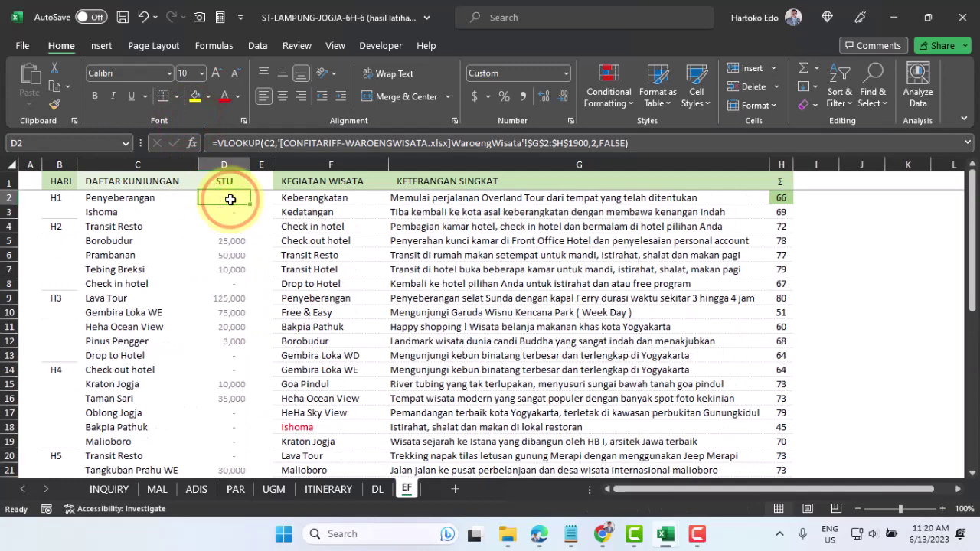
scroll(229, 222, down, 4)
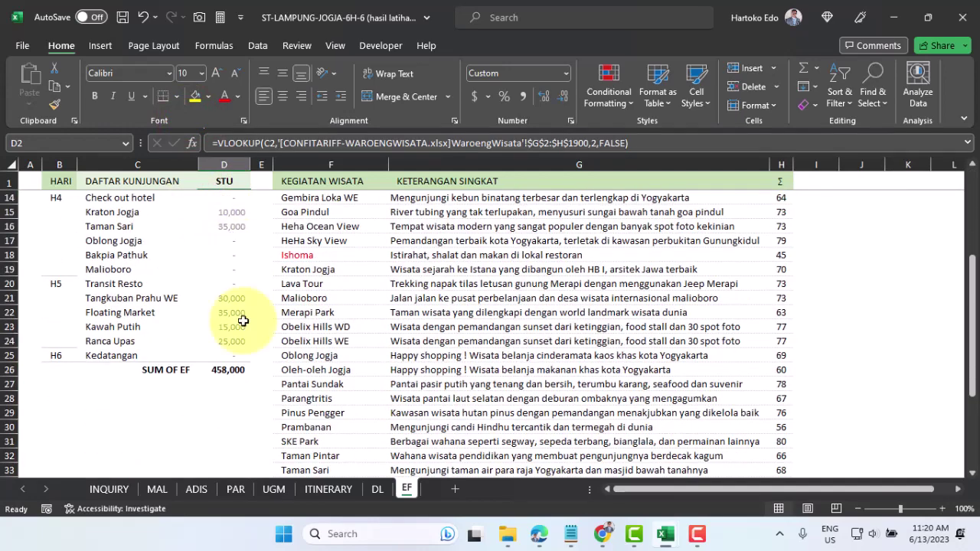
click(228, 372)
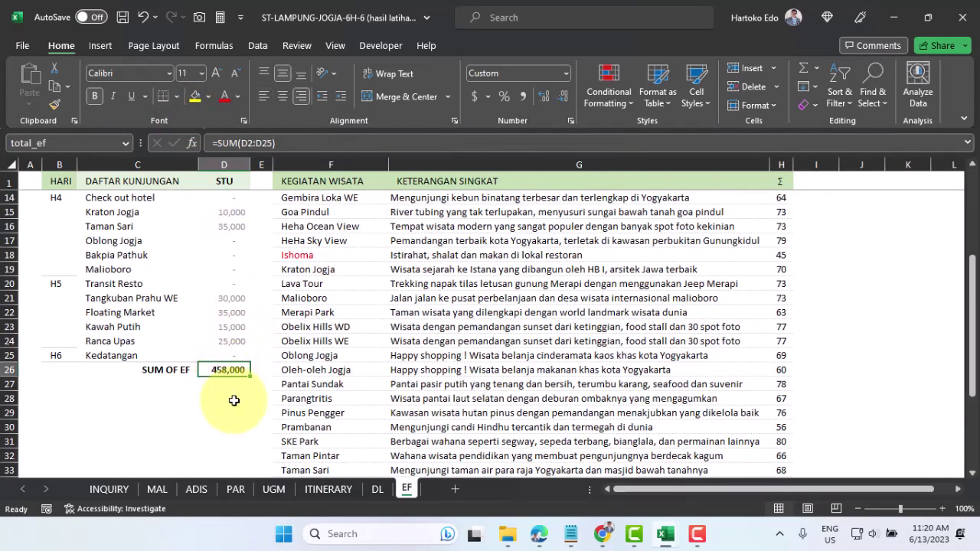
scroll(234, 402, up, 3)
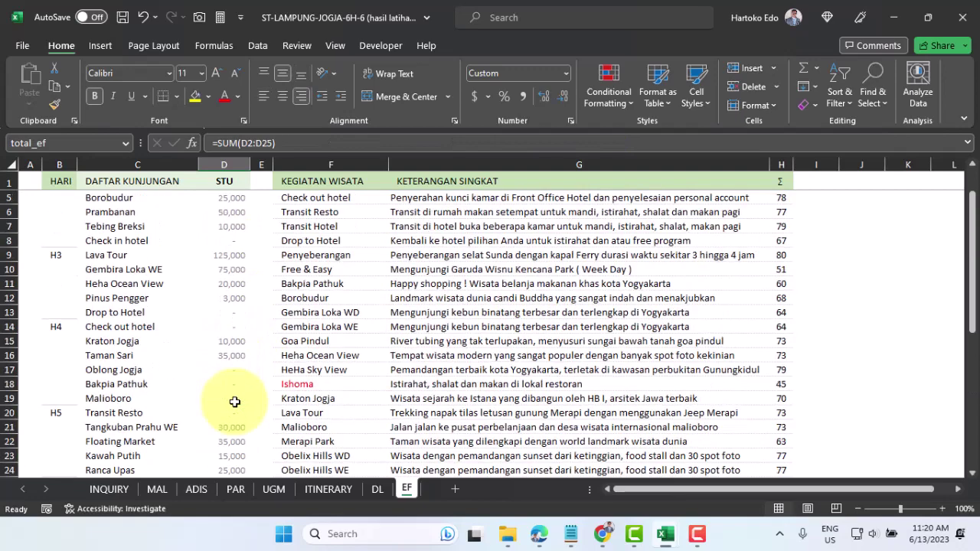
scroll(234, 402, up, 1)
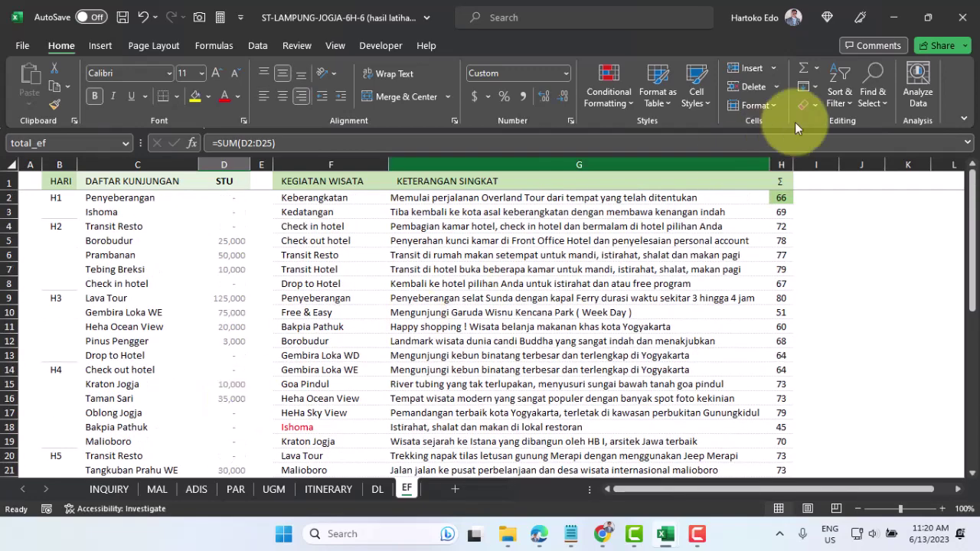
click(816, 69)
click(825, 86)
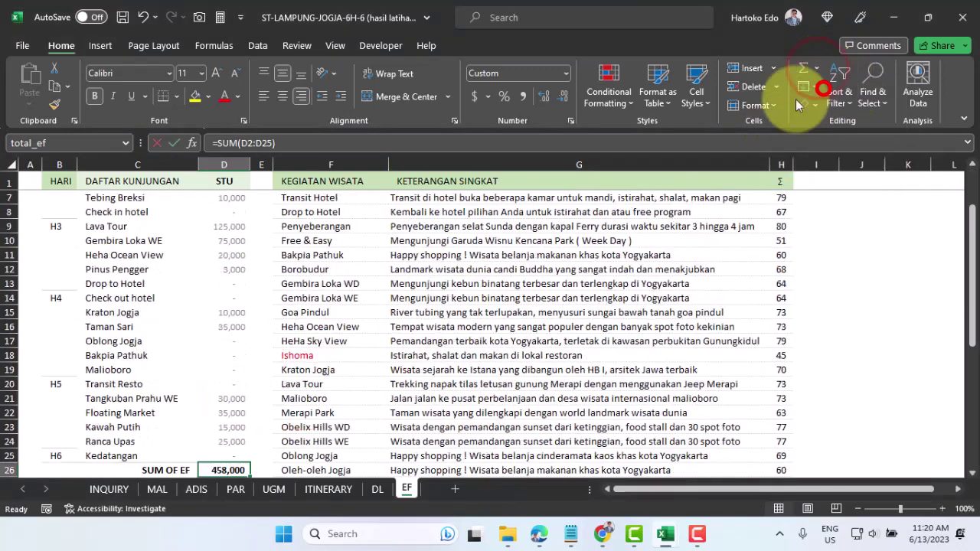
scroll(252, 343, up, 2)
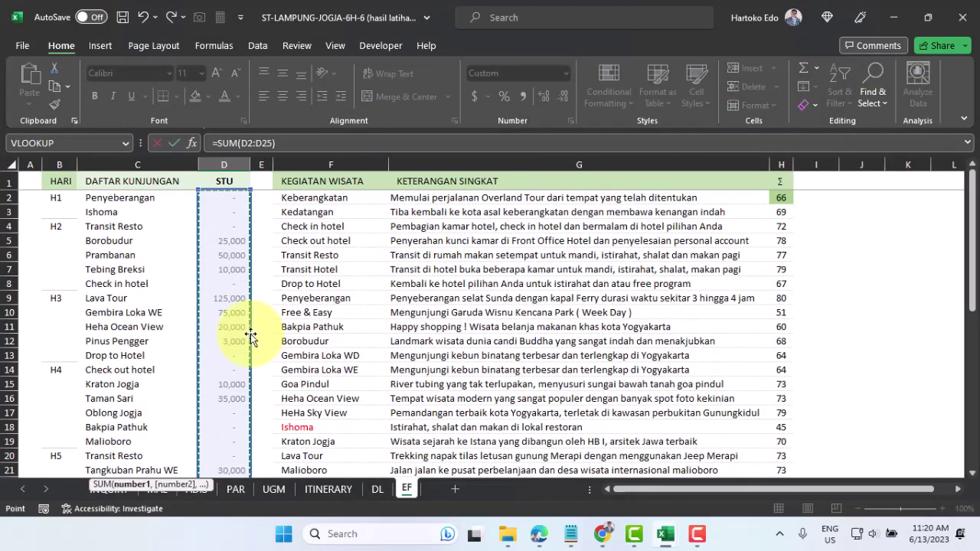
scroll(251, 337, down, 4)
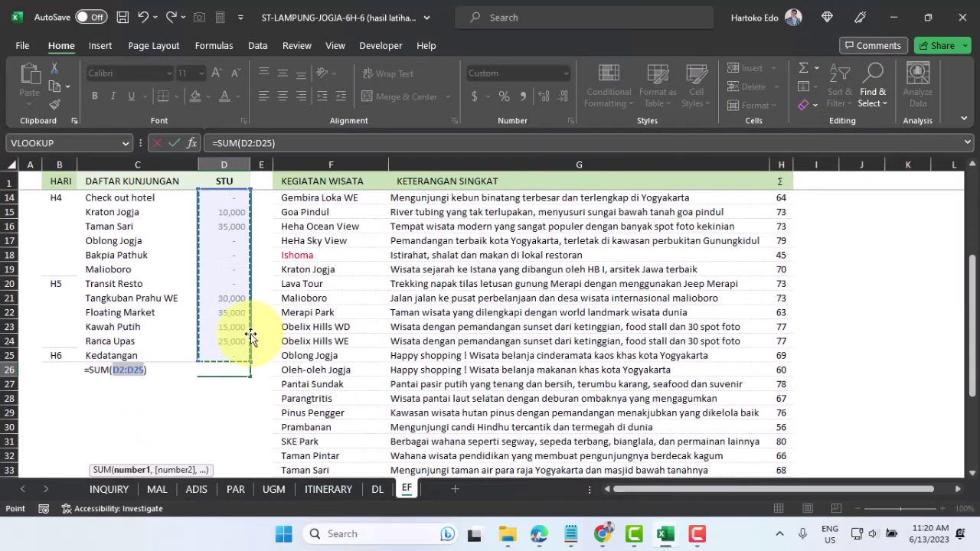
key(Return)
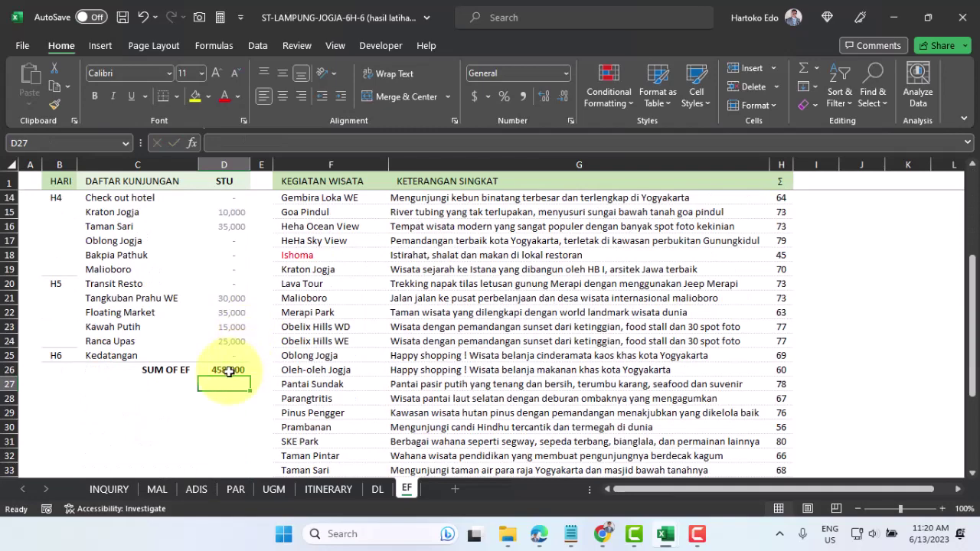
- Review the SUM OF EF formula and the lookup formulas for Prambanan, Borobudur and Gembira Loka WE
click(229, 372)
scroll(227, 372, up, 3)
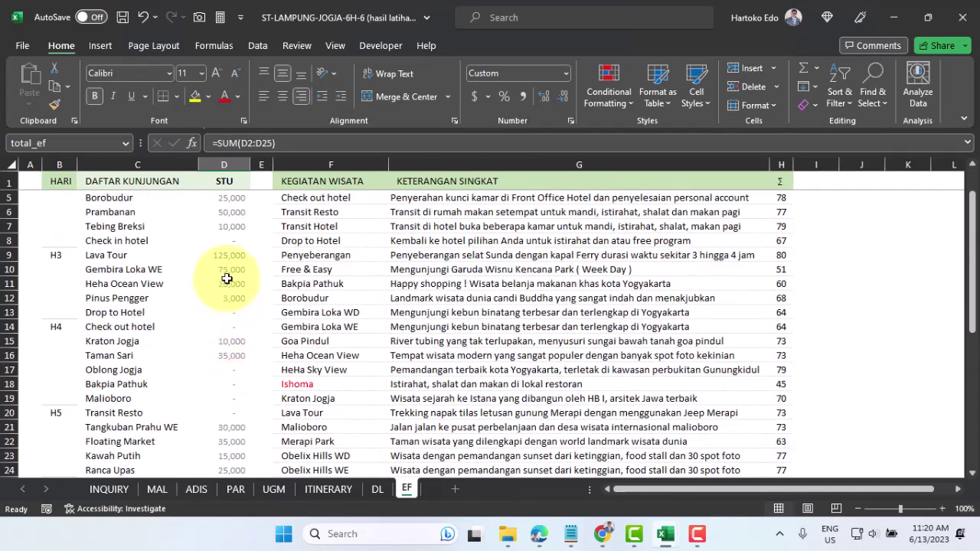
click(231, 212)
scroll(237, 253, up, 1)
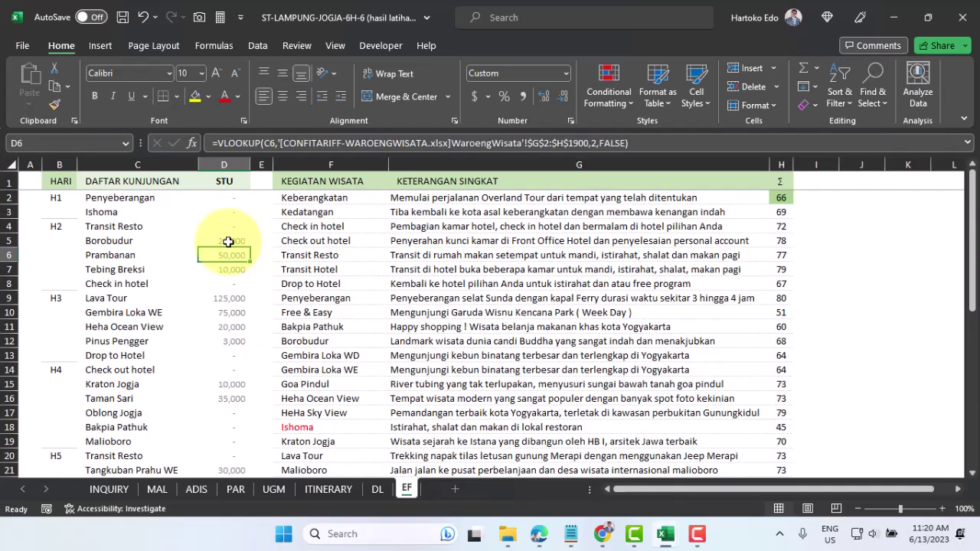
click(228, 242)
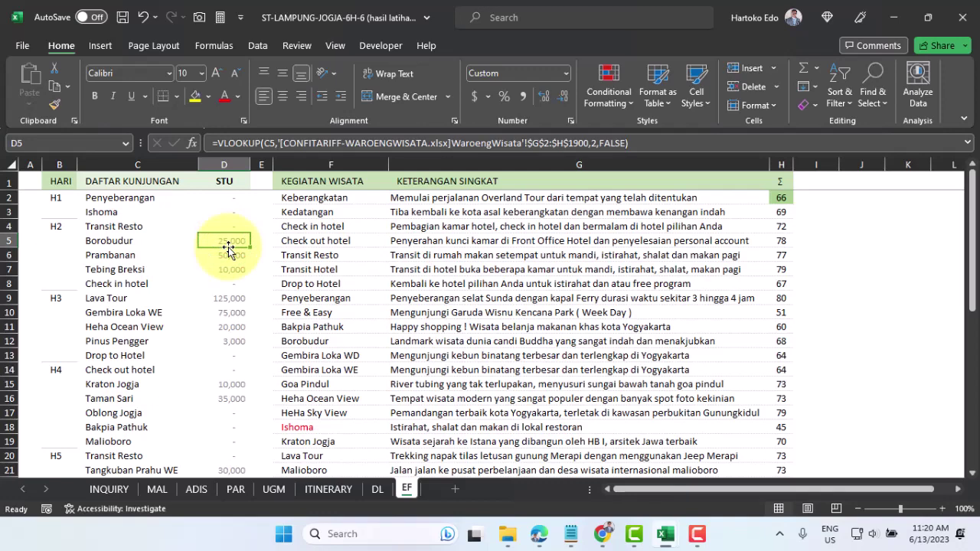
click(230, 316)
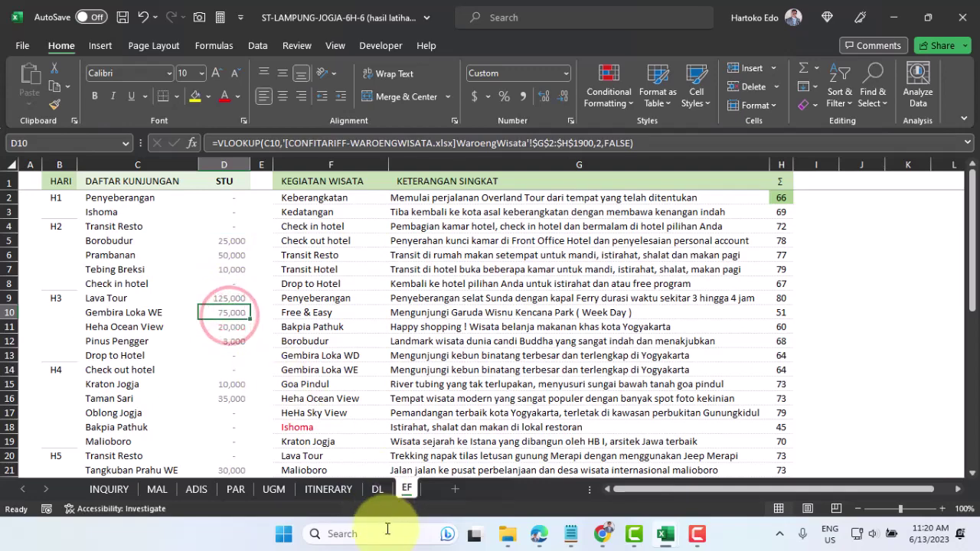
- Look through the tariff lists in the CONFITARIFF-WAROENGWISATA workbook, and return to the EF sheet of the ST-LAMPUNG-JOGJA workbook
mouse_move(665, 536)
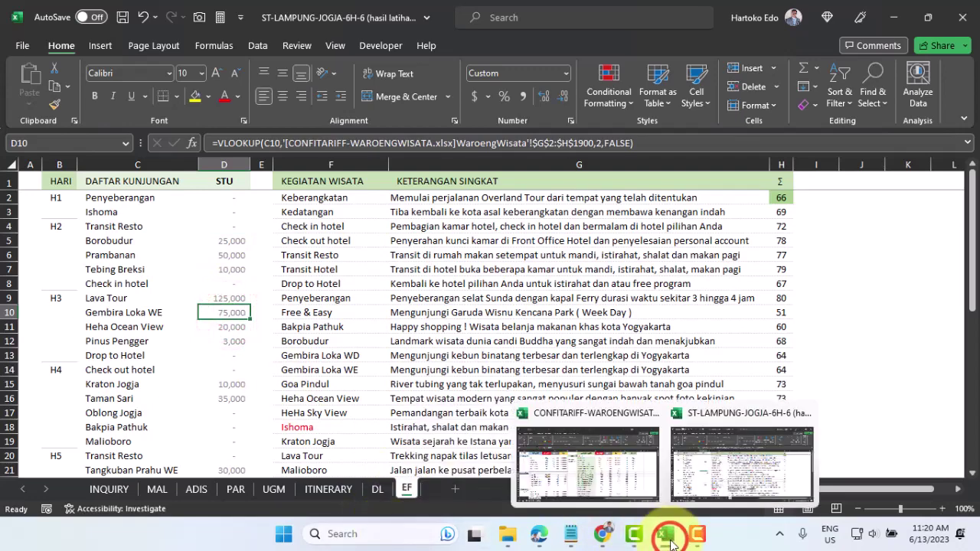
click(601, 482)
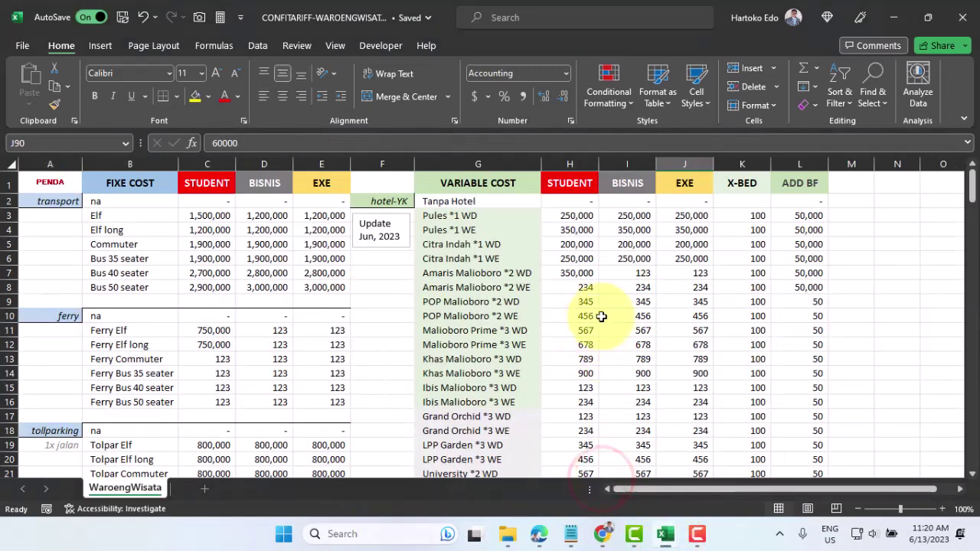
scroll(634, 300, down, 3)
scroll(633, 300, down, 3)
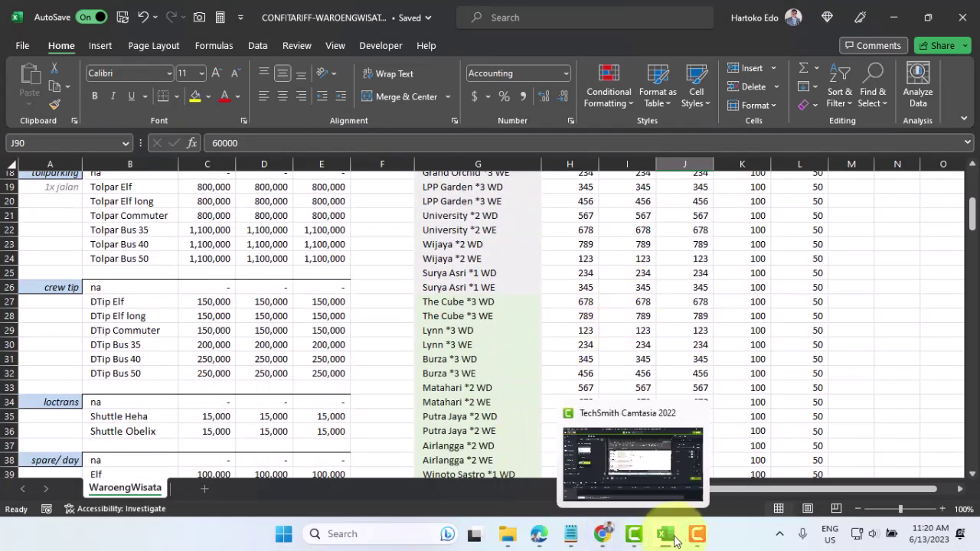
mouse_move(665, 536)
click(712, 457)
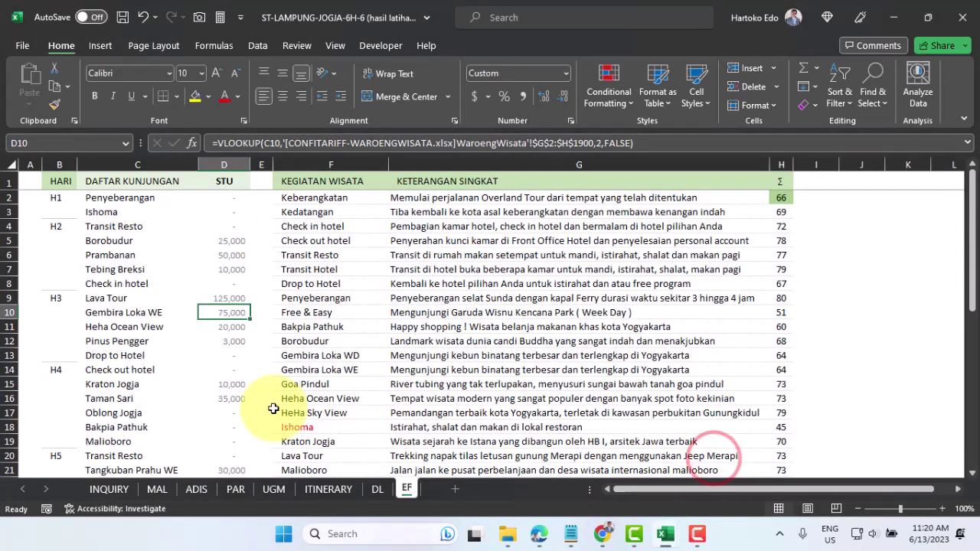
- Check the Tiket Masuk Wisata formula in cell F50 of the MAL sheet and look over the sheet's costing sections
click(157, 490)
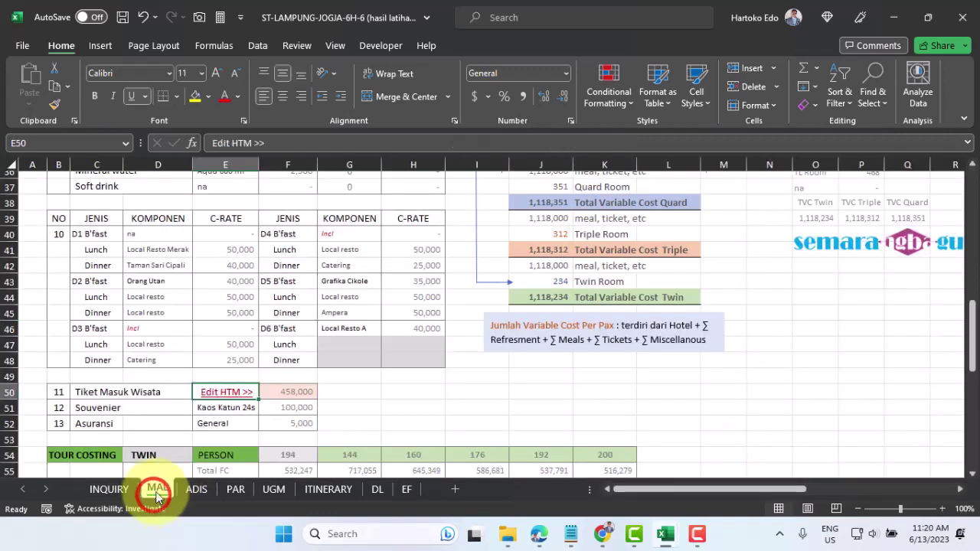
click(288, 392)
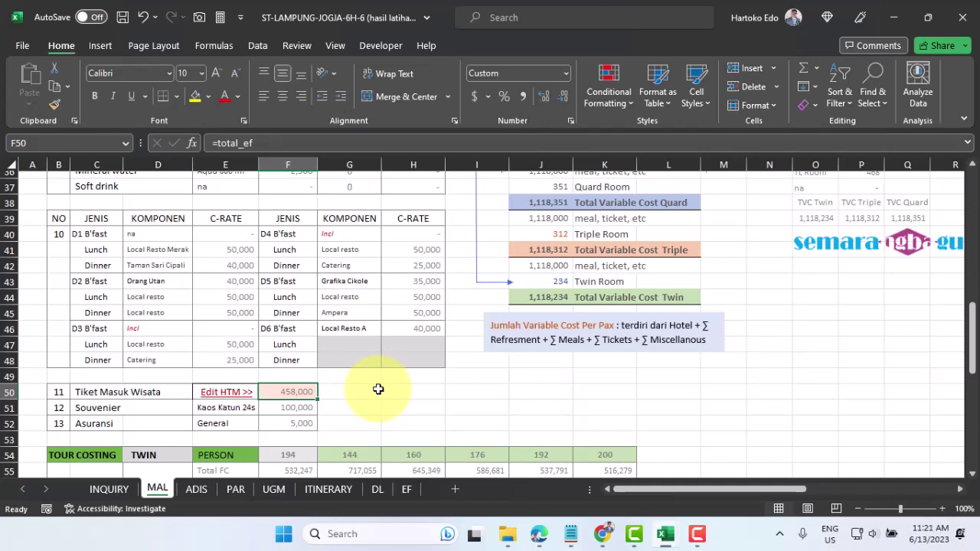
scroll(378, 388, down, 4)
scroll(378, 389, up, 6)
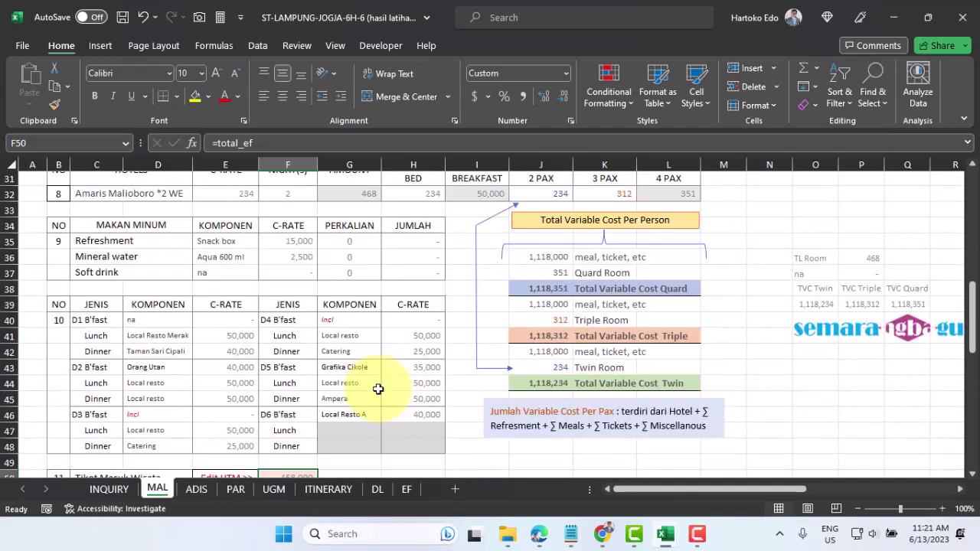
scroll(378, 389, up, 10)
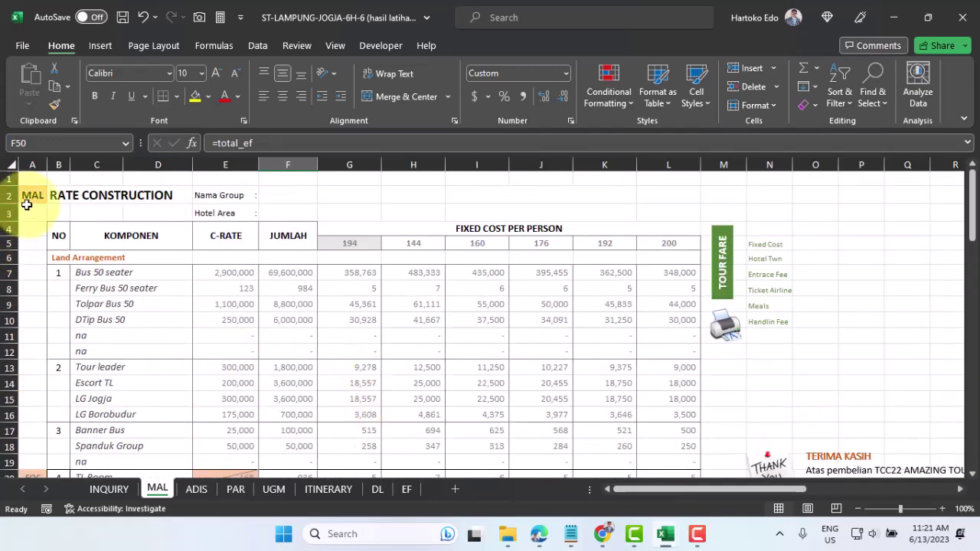
- Compare the A2 label and the rate construction table of the MAL sheet with those on the ADIS sheet
click(31, 197)
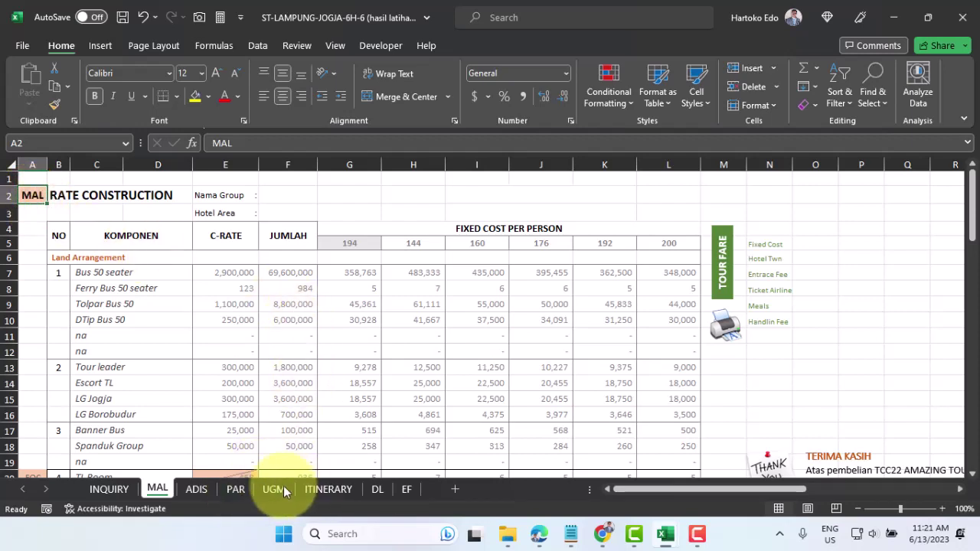
click(197, 489)
click(31, 196)
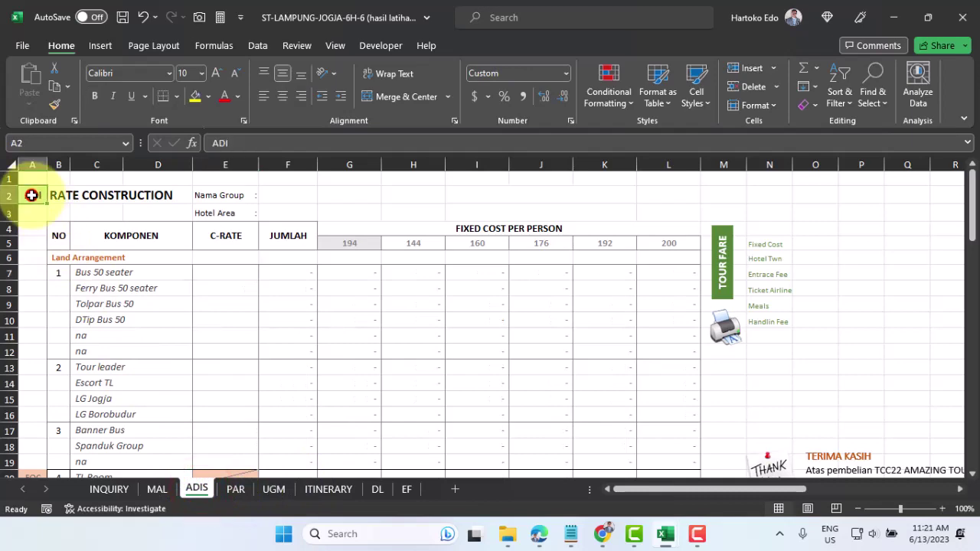
click(157, 487)
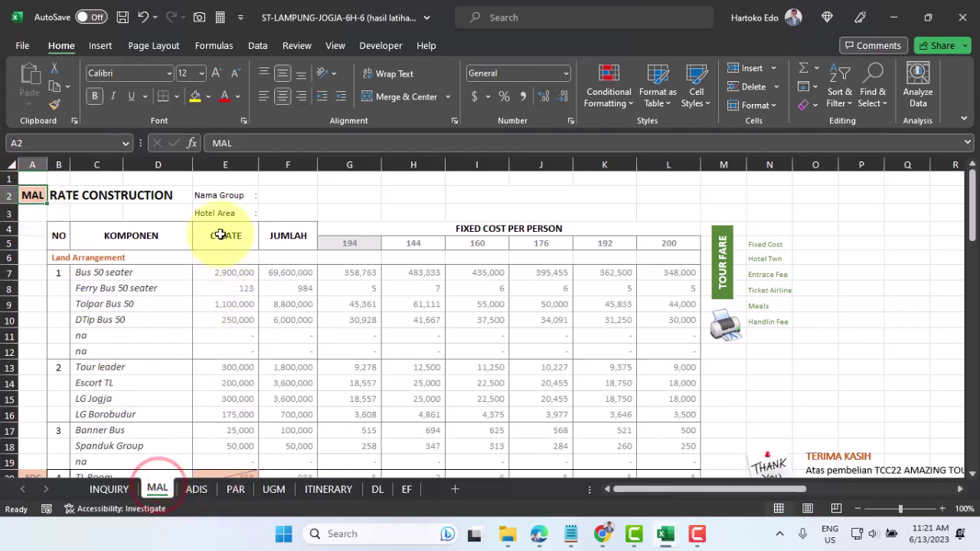